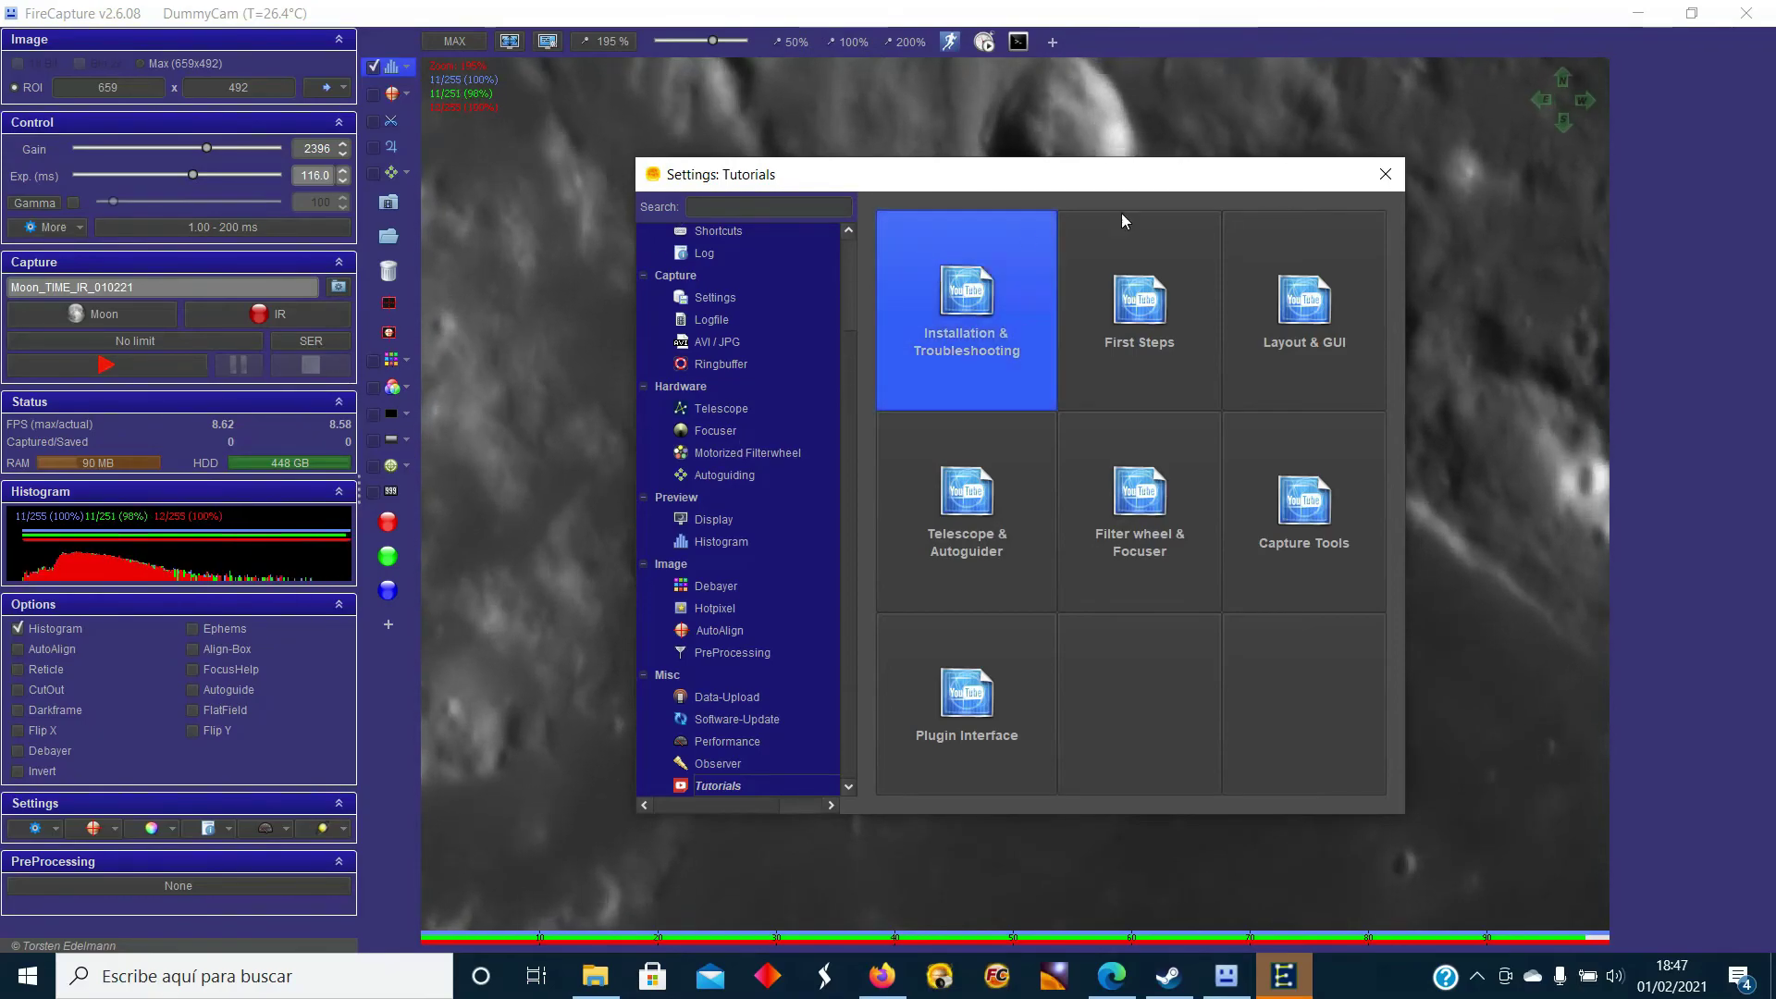
Close the tutorials settings and launch FireCapture with the QHY5III290M camera, clearing the EQMOD mount window out of view.
click(1386, 176)
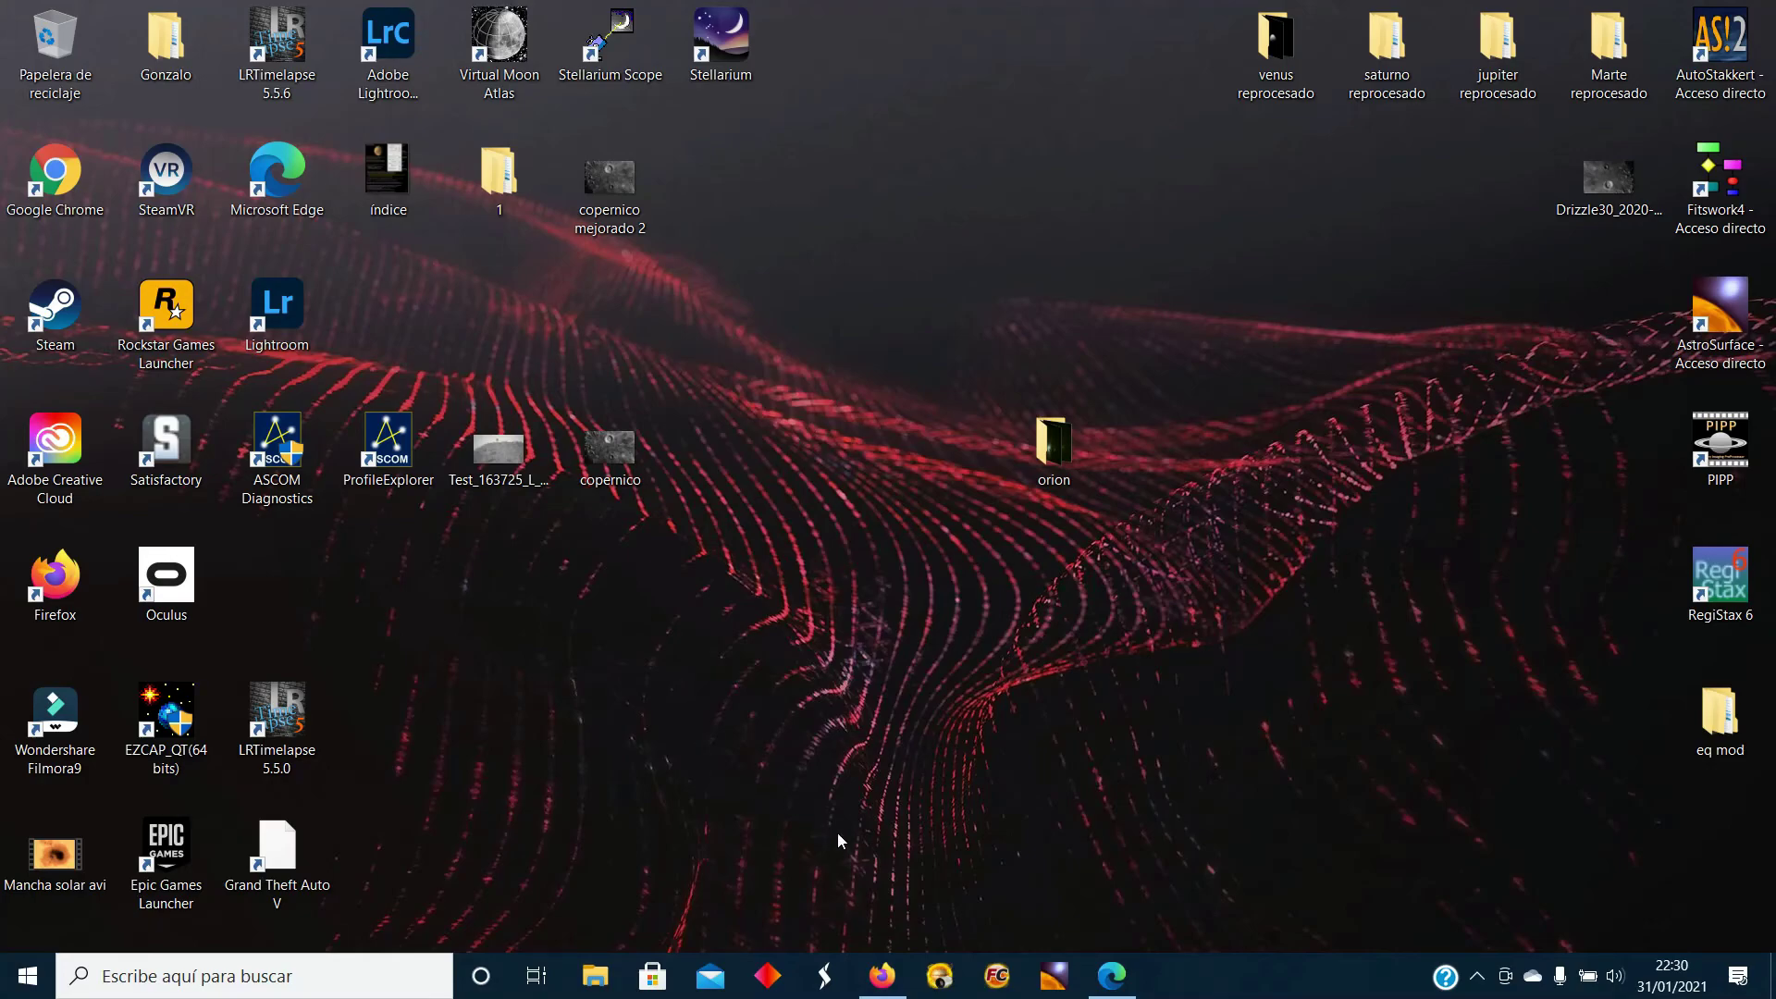
click(940, 977)
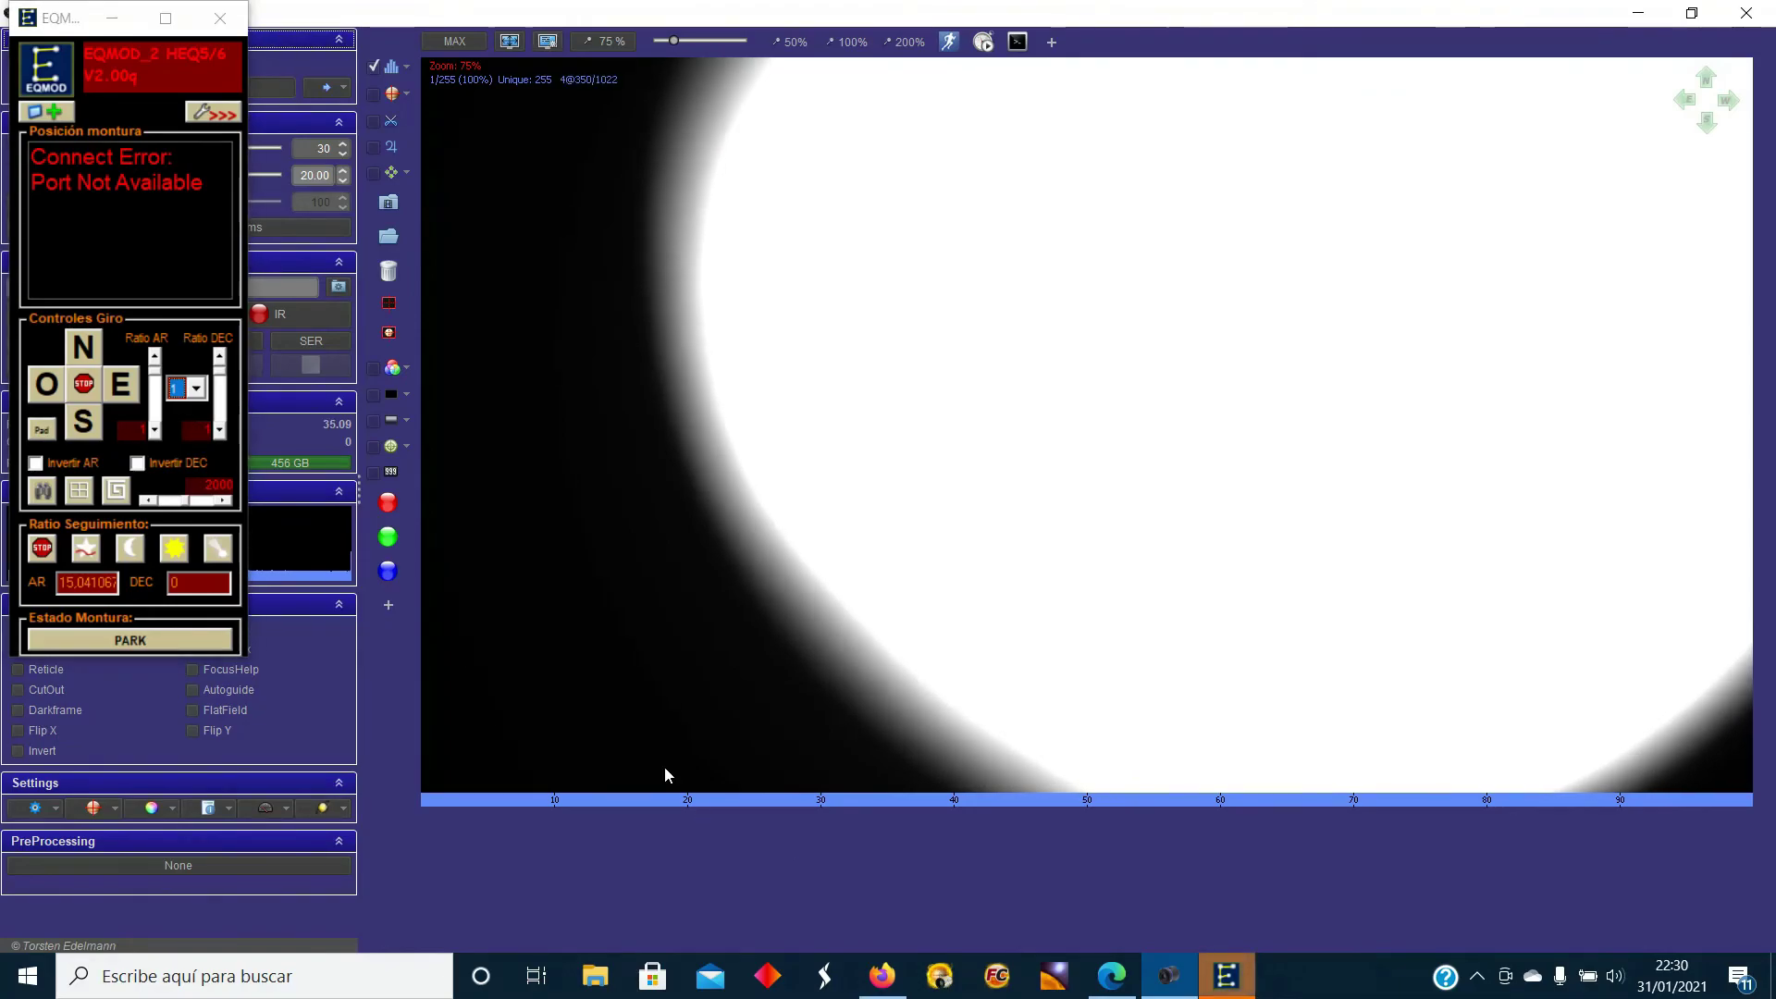
click(112, 17)
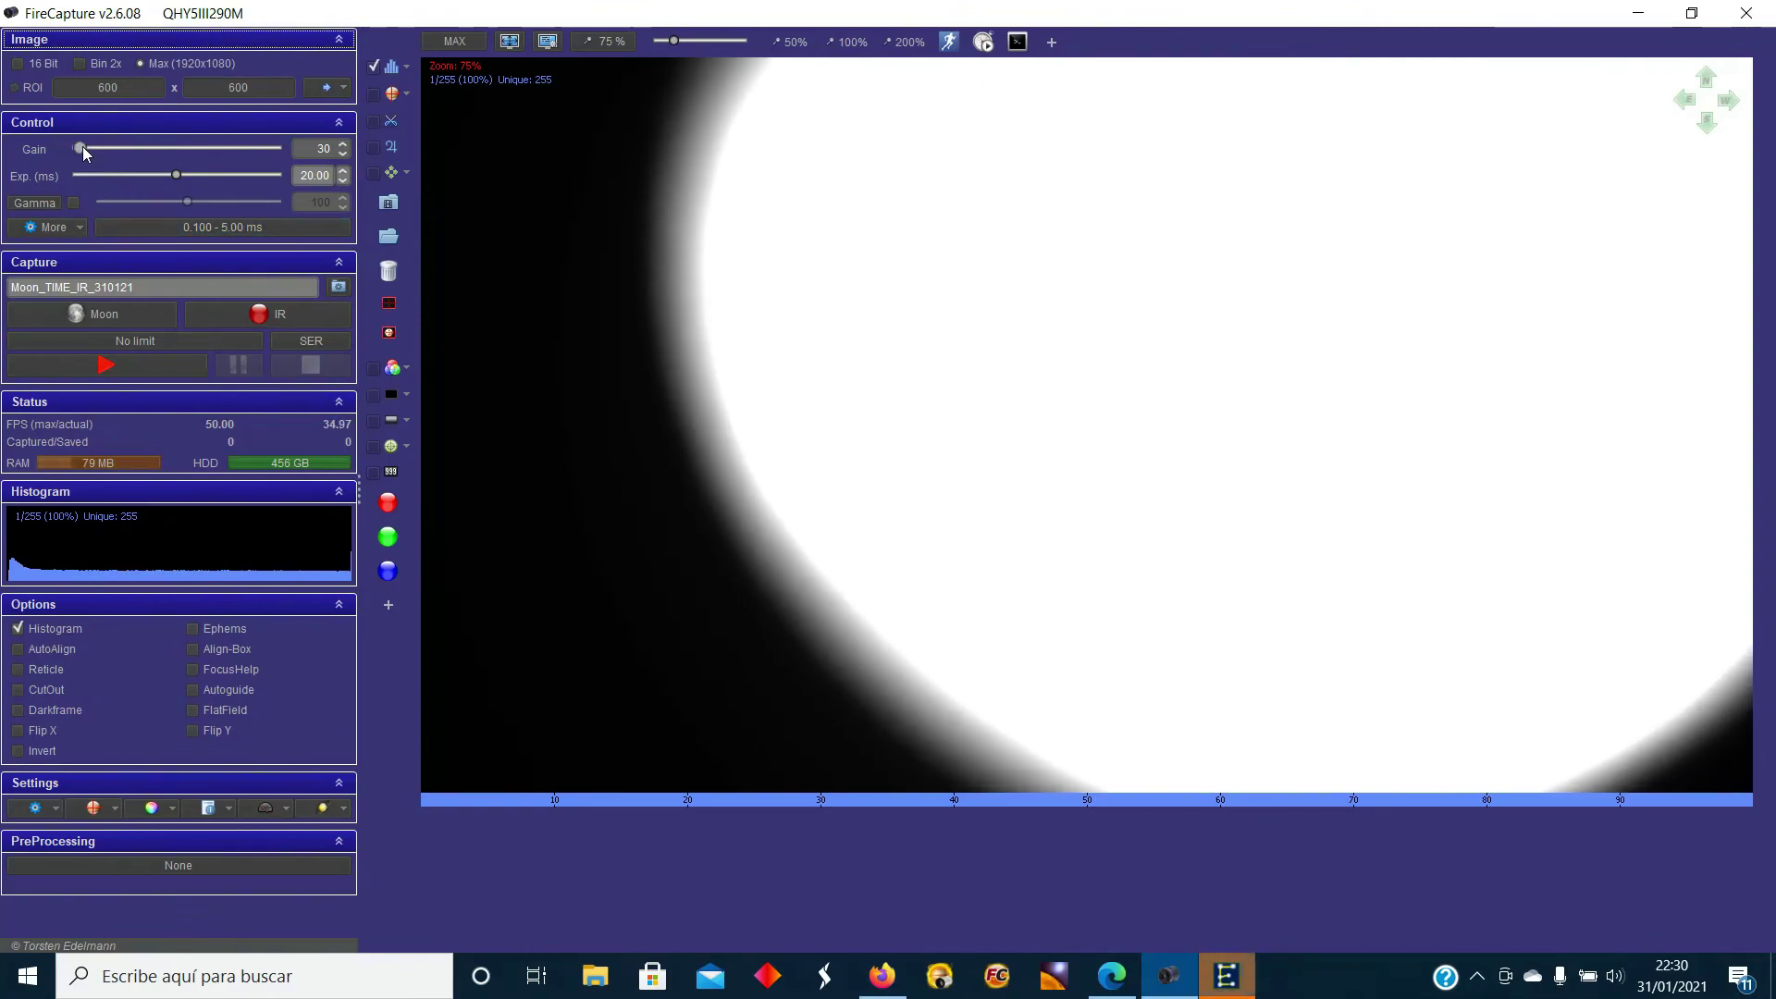
Set the gain to 68 and exposure to 2.073 ms, and use FocusHelp temporarily while focusing the Moon.
drag(81, 148, 154, 179)
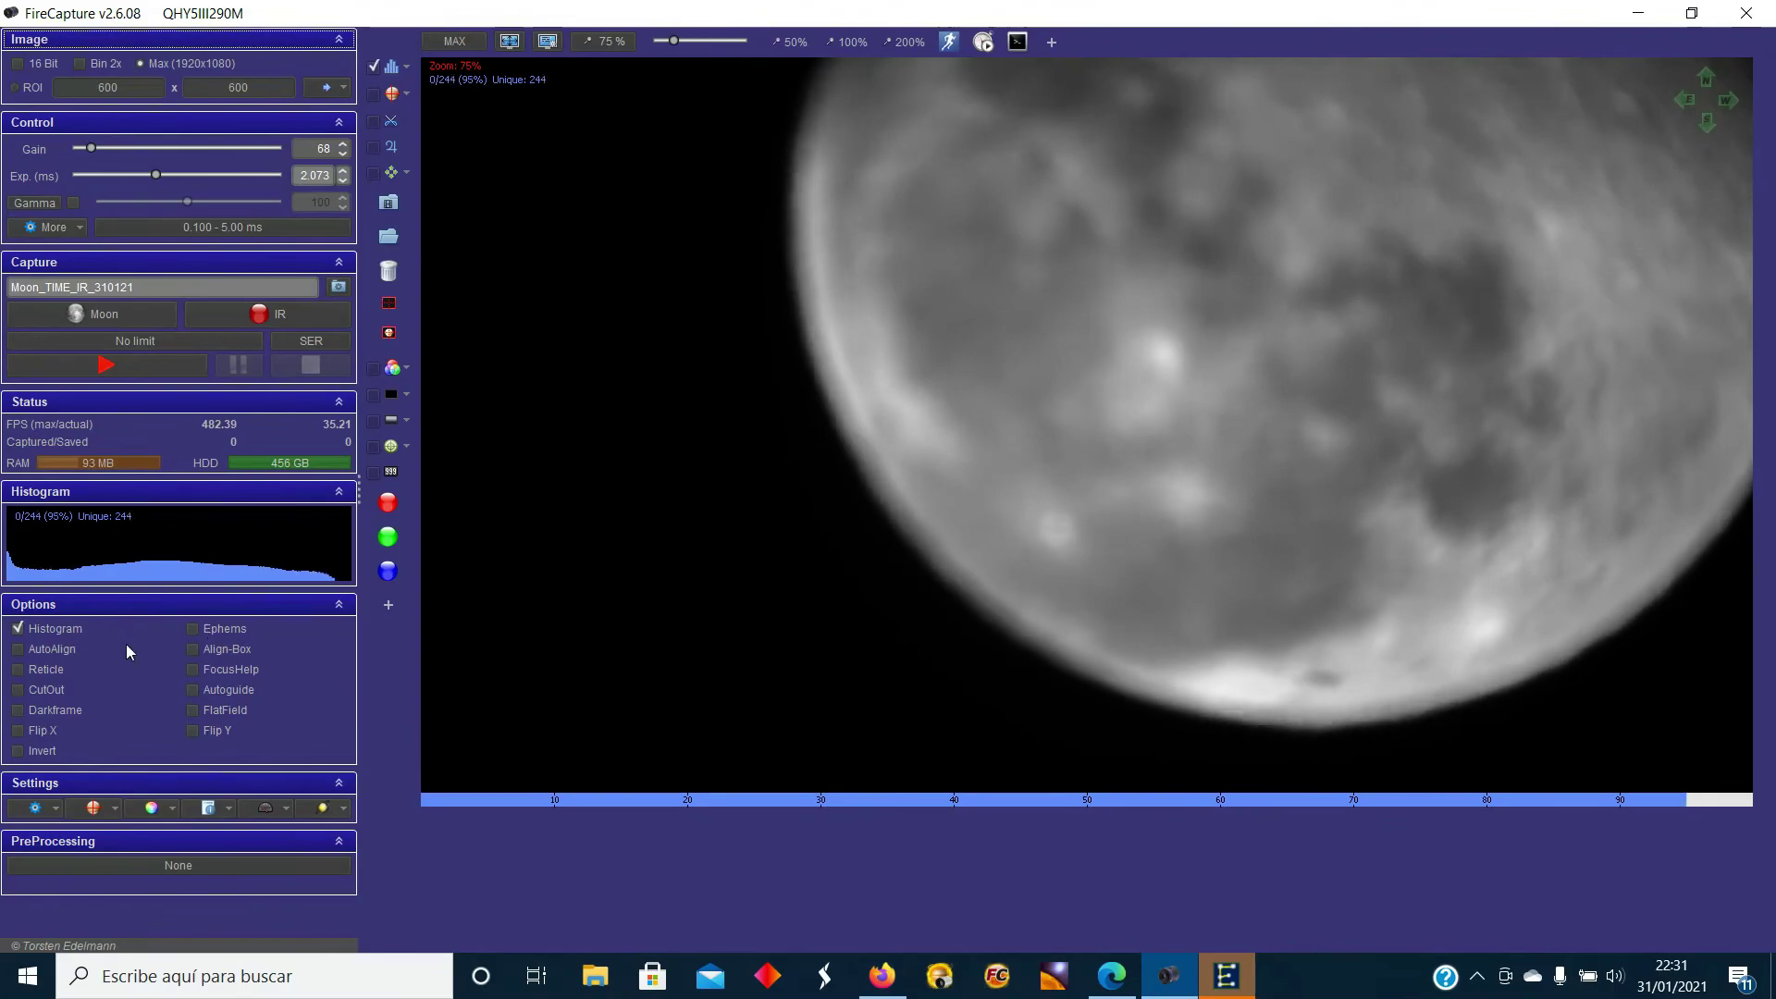
click(148, 727)
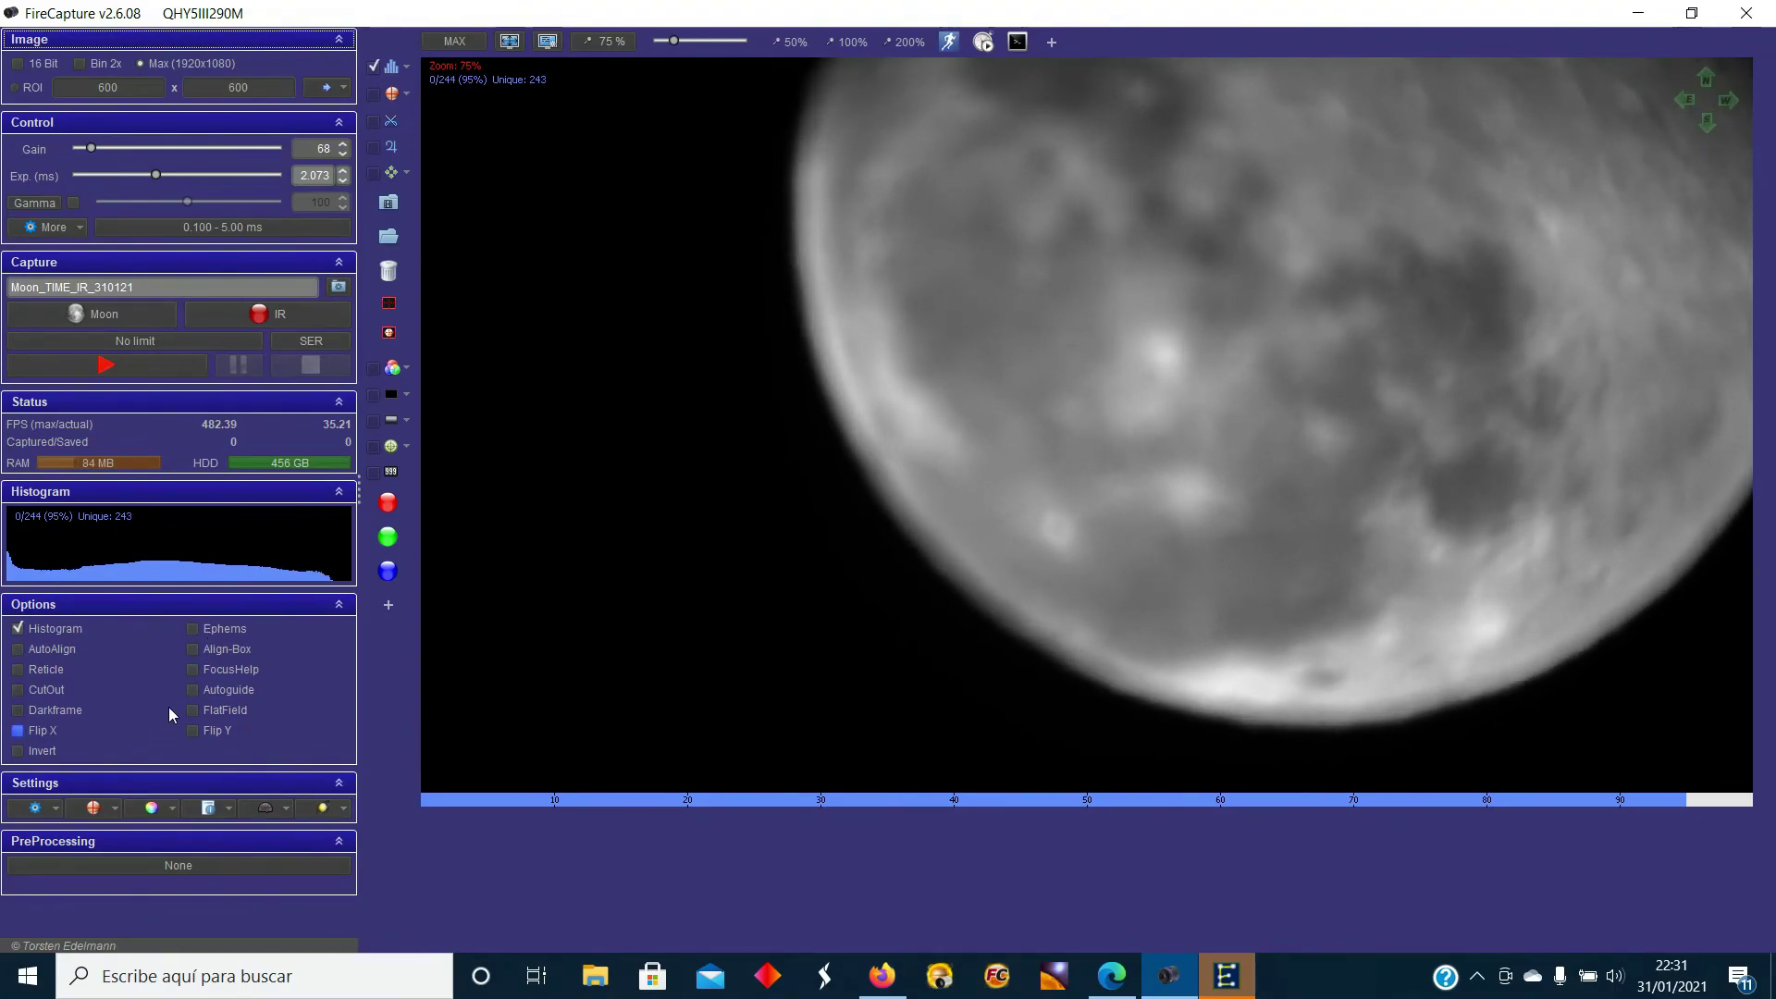
click(195, 669)
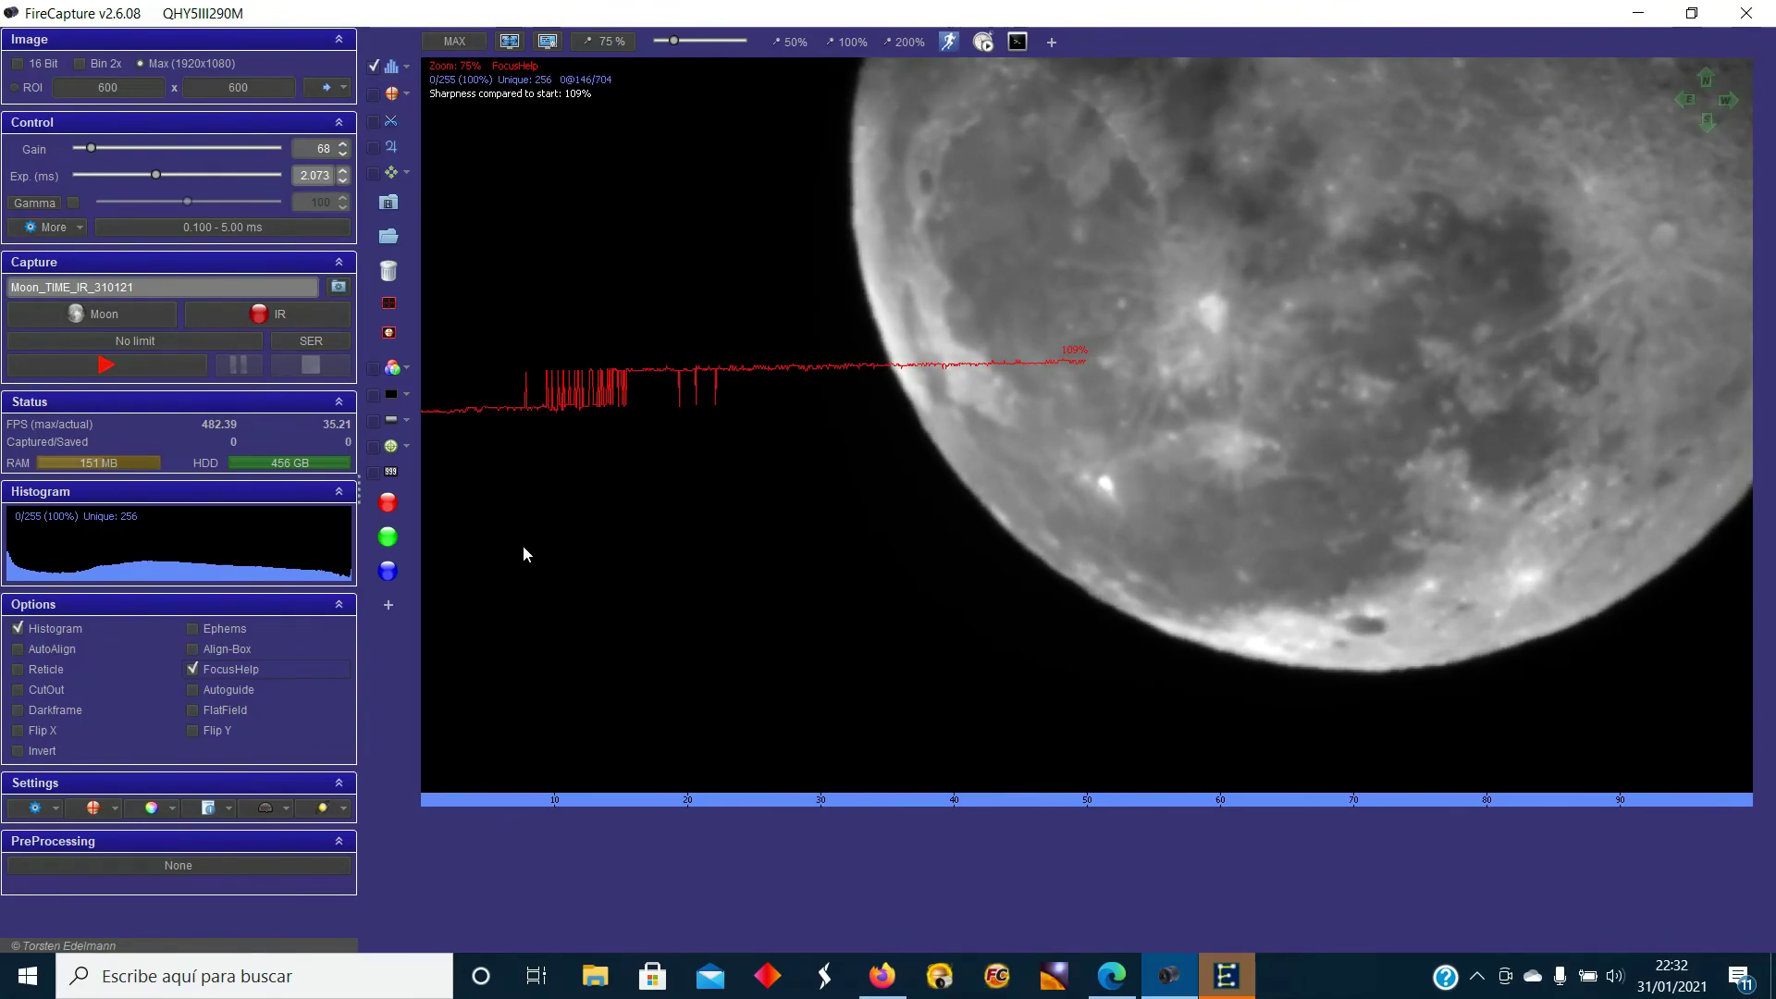
click(193, 670)
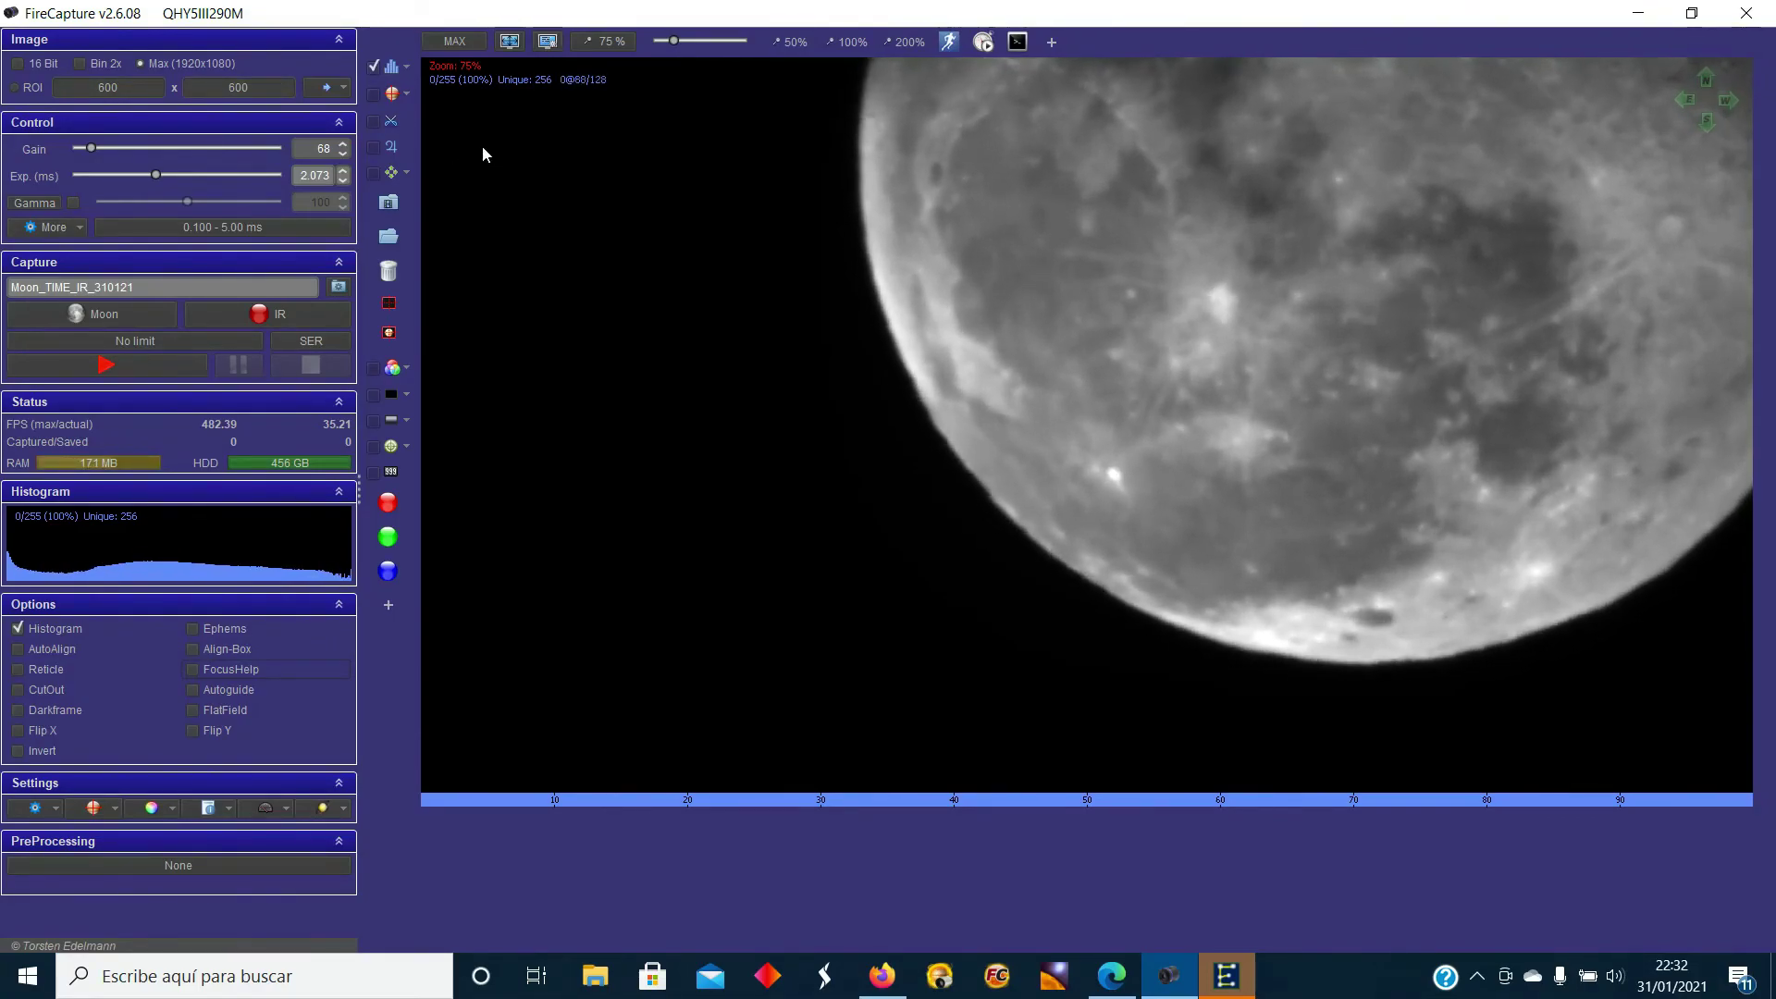
Set the preview framerate to MAX and adjust the camera to gain 71 and exposure 1.921 ms.
click(470, 50)
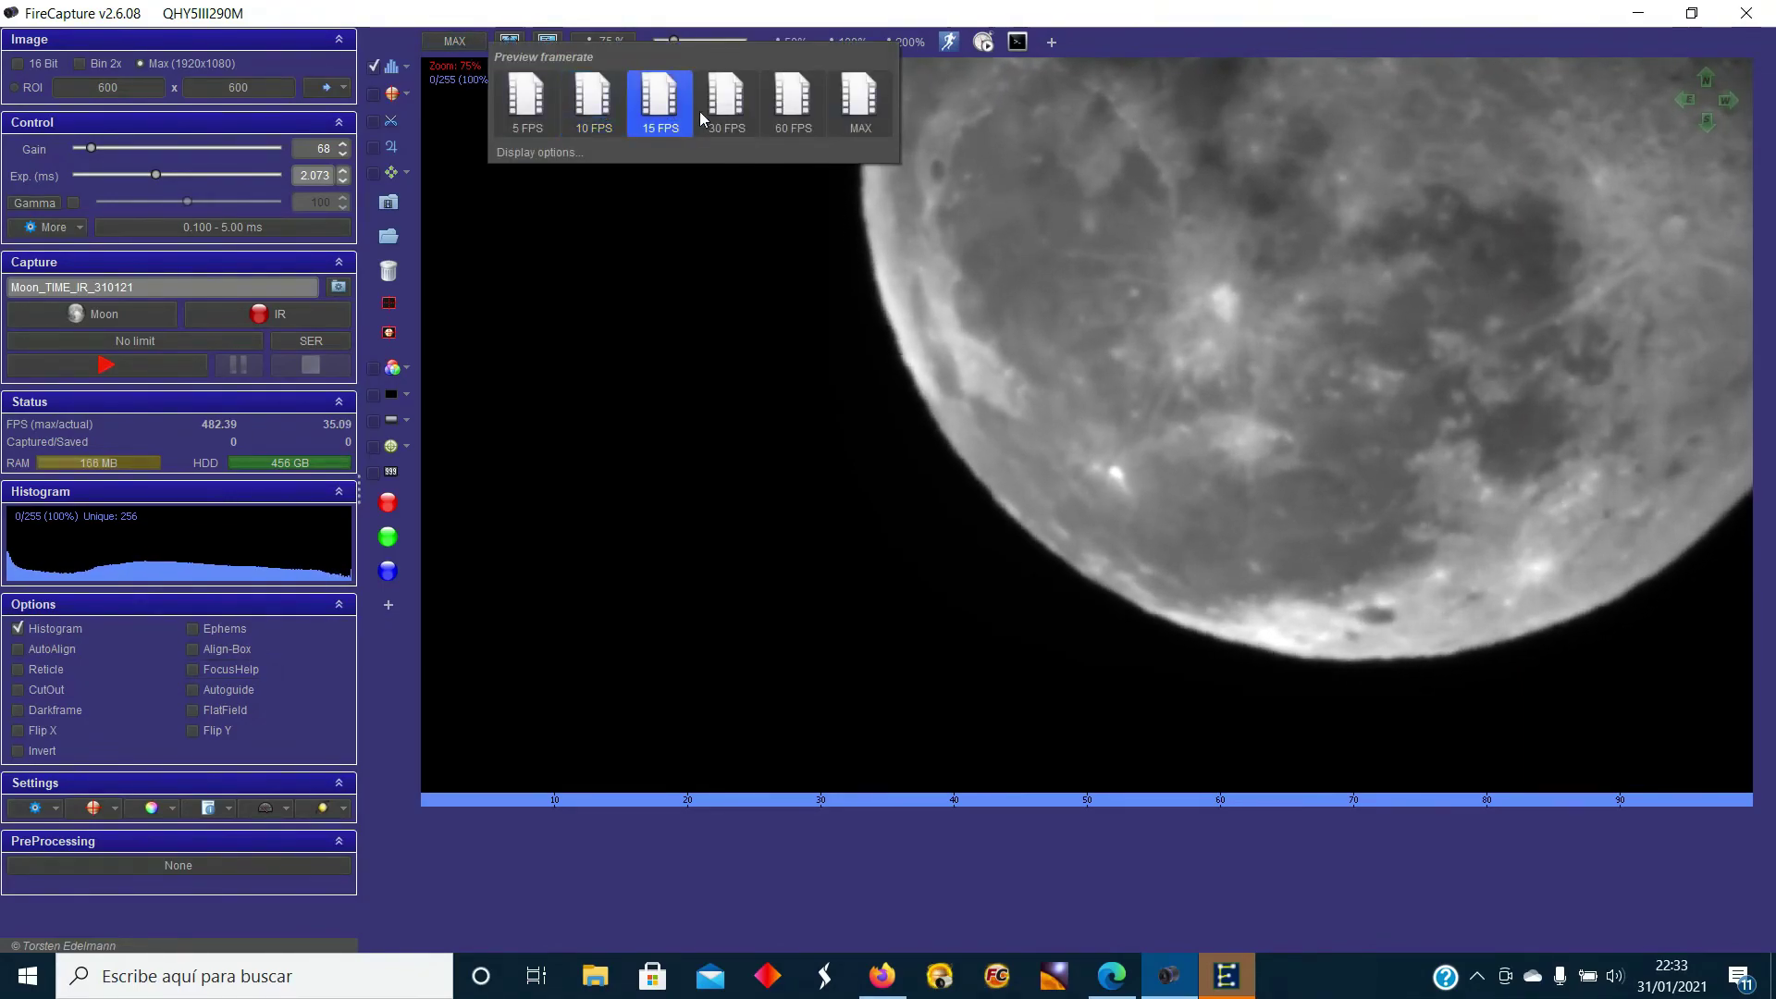
click(870, 118)
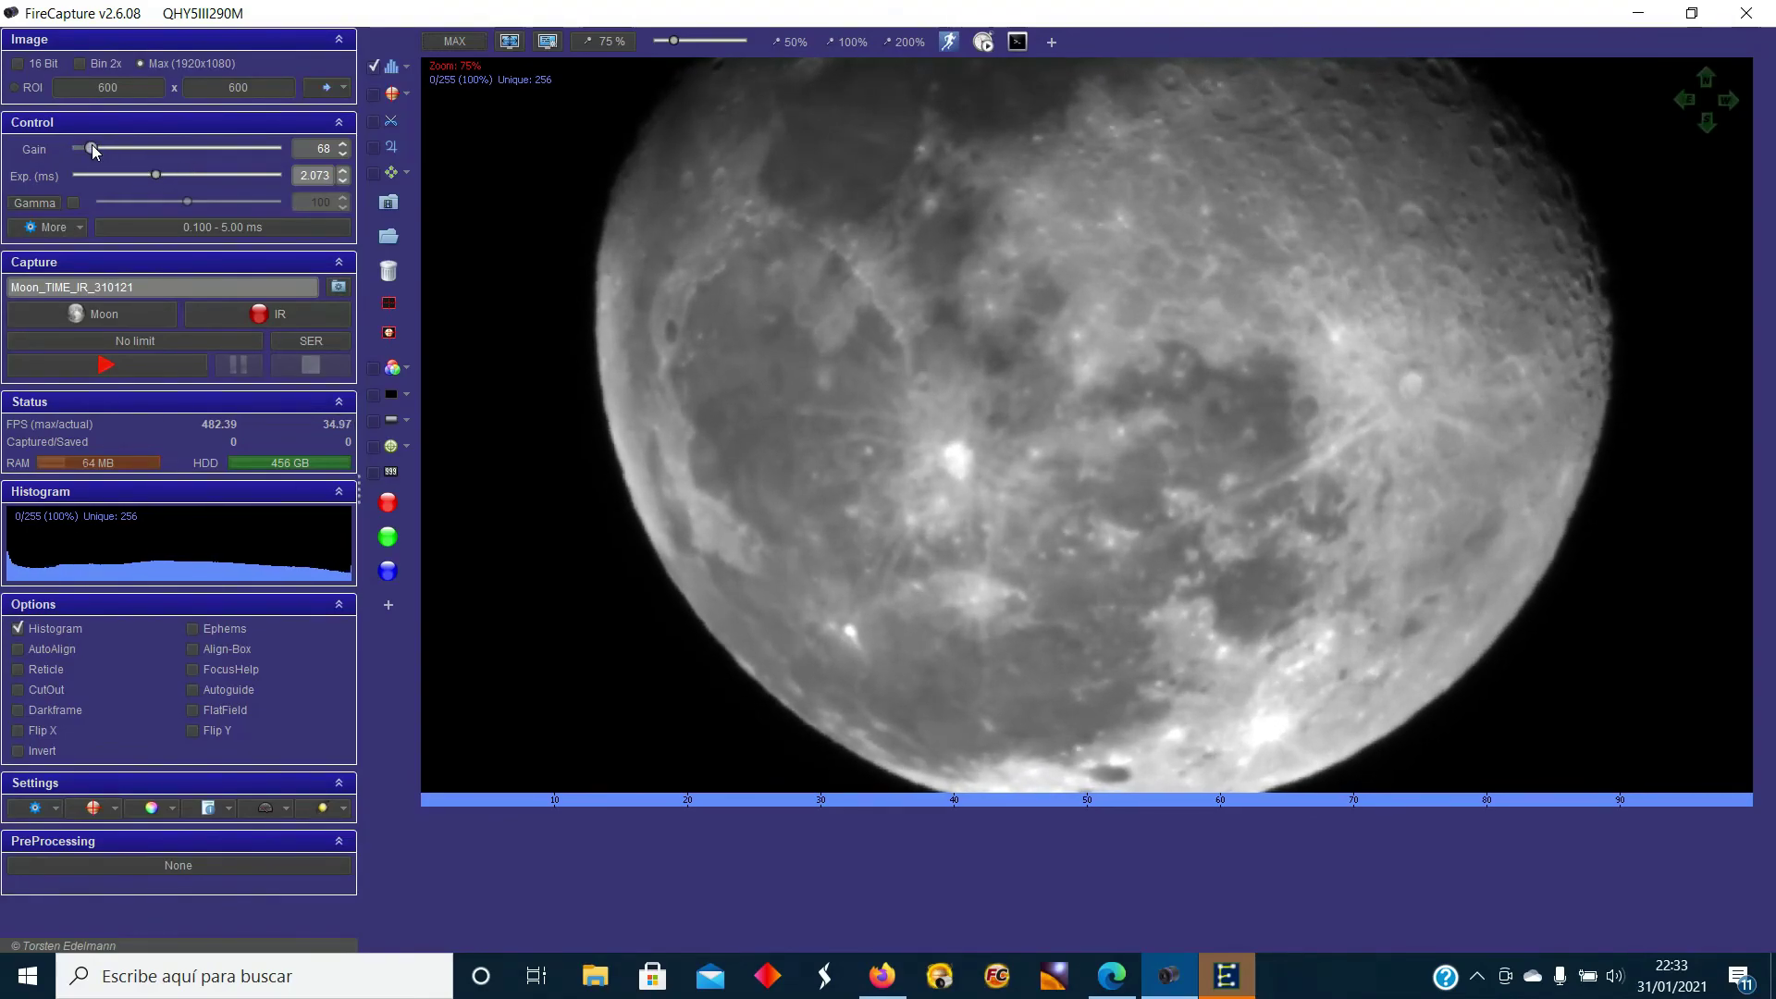
drag(91, 147, 149, 176)
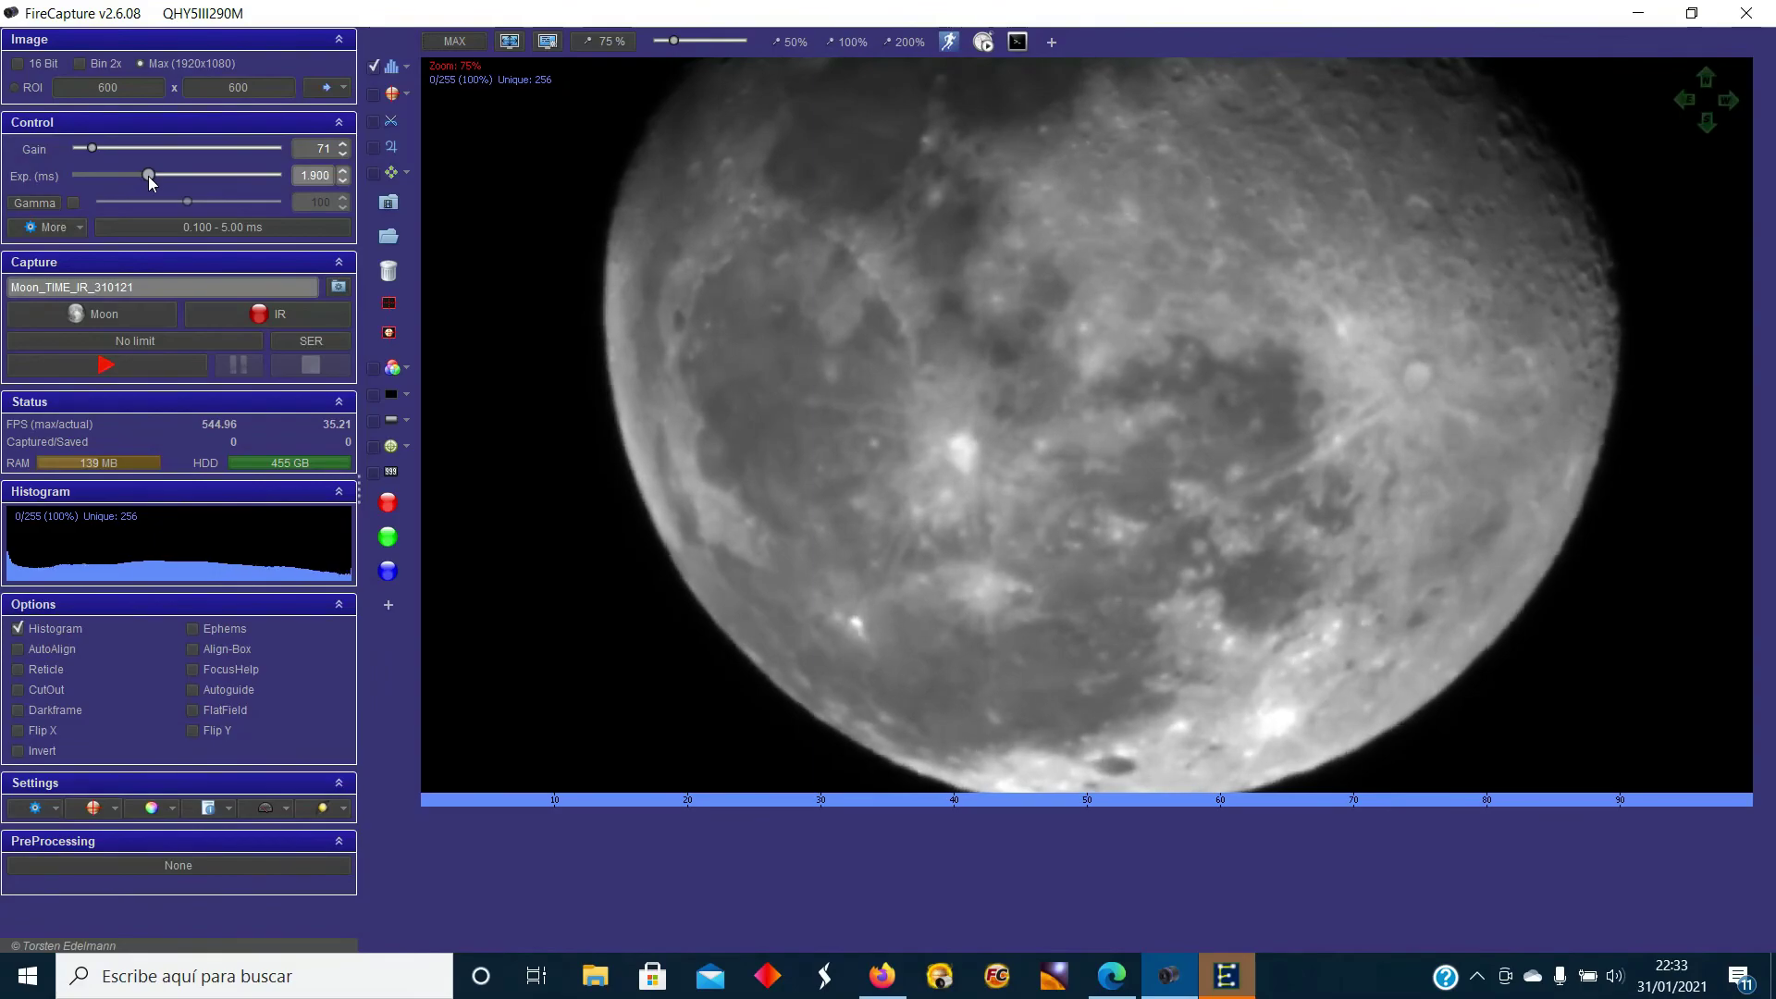
Run AutoHisto at 75 to adjust the camera's gain automatically, and switch it off again.
click(54, 230)
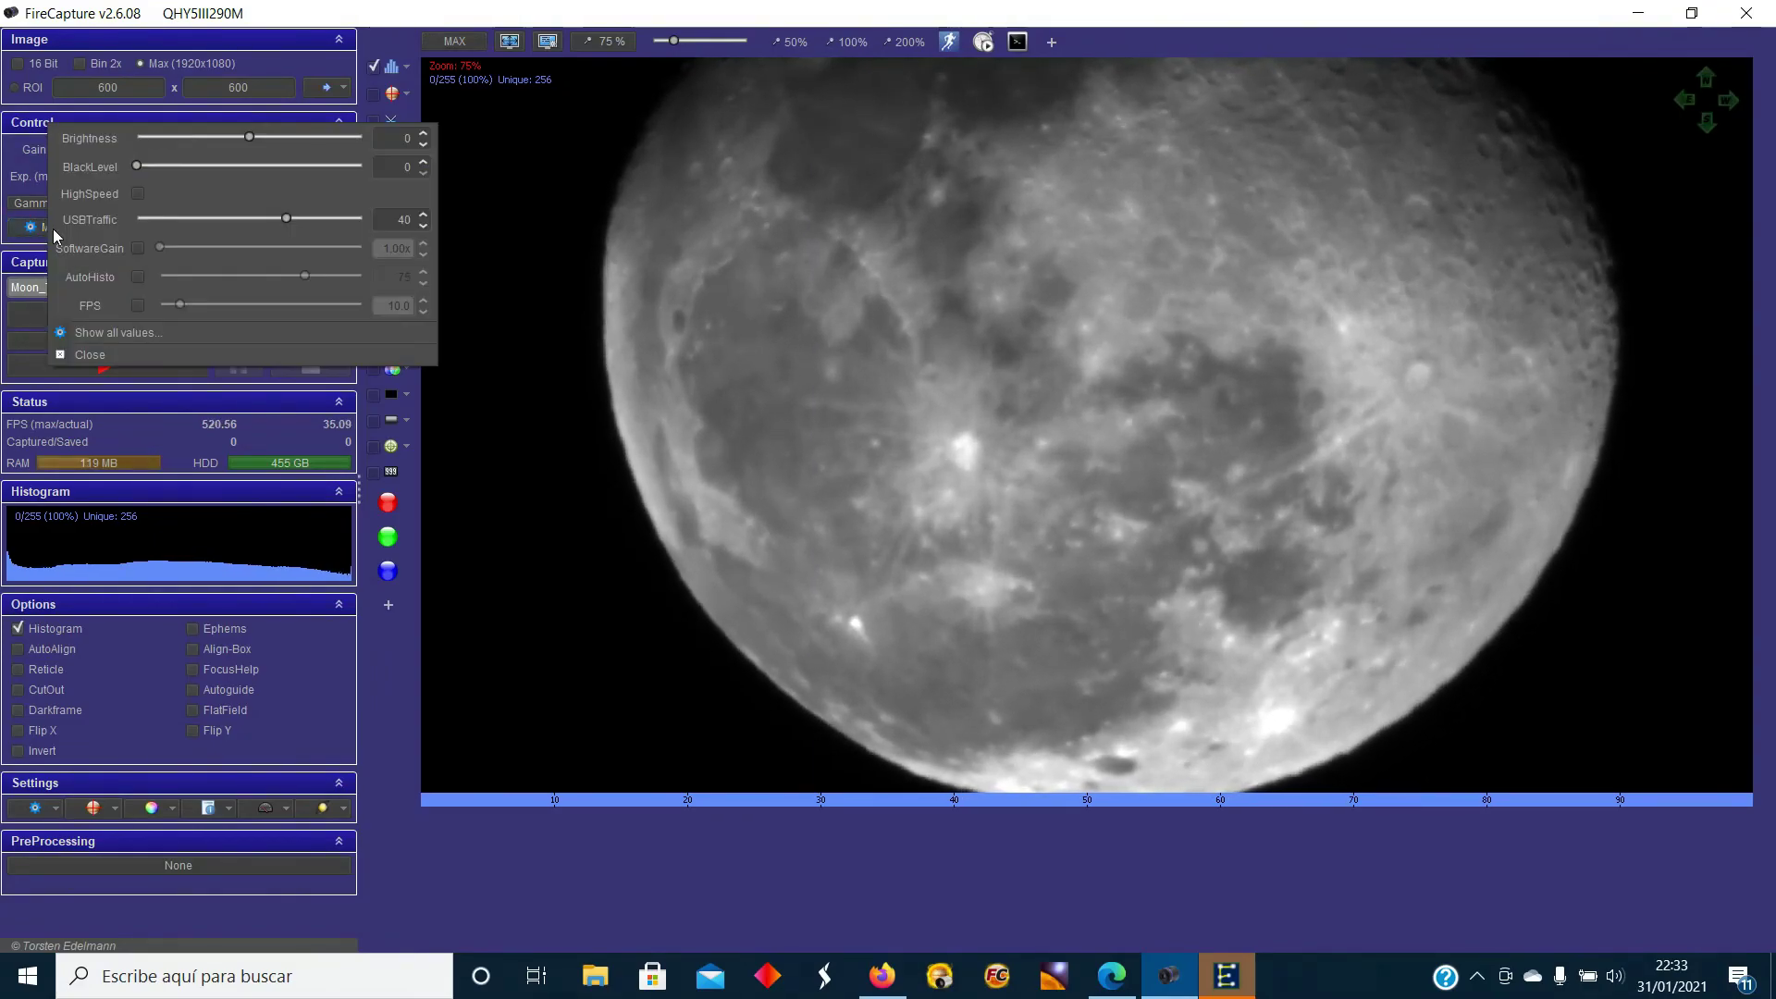
click(138, 276)
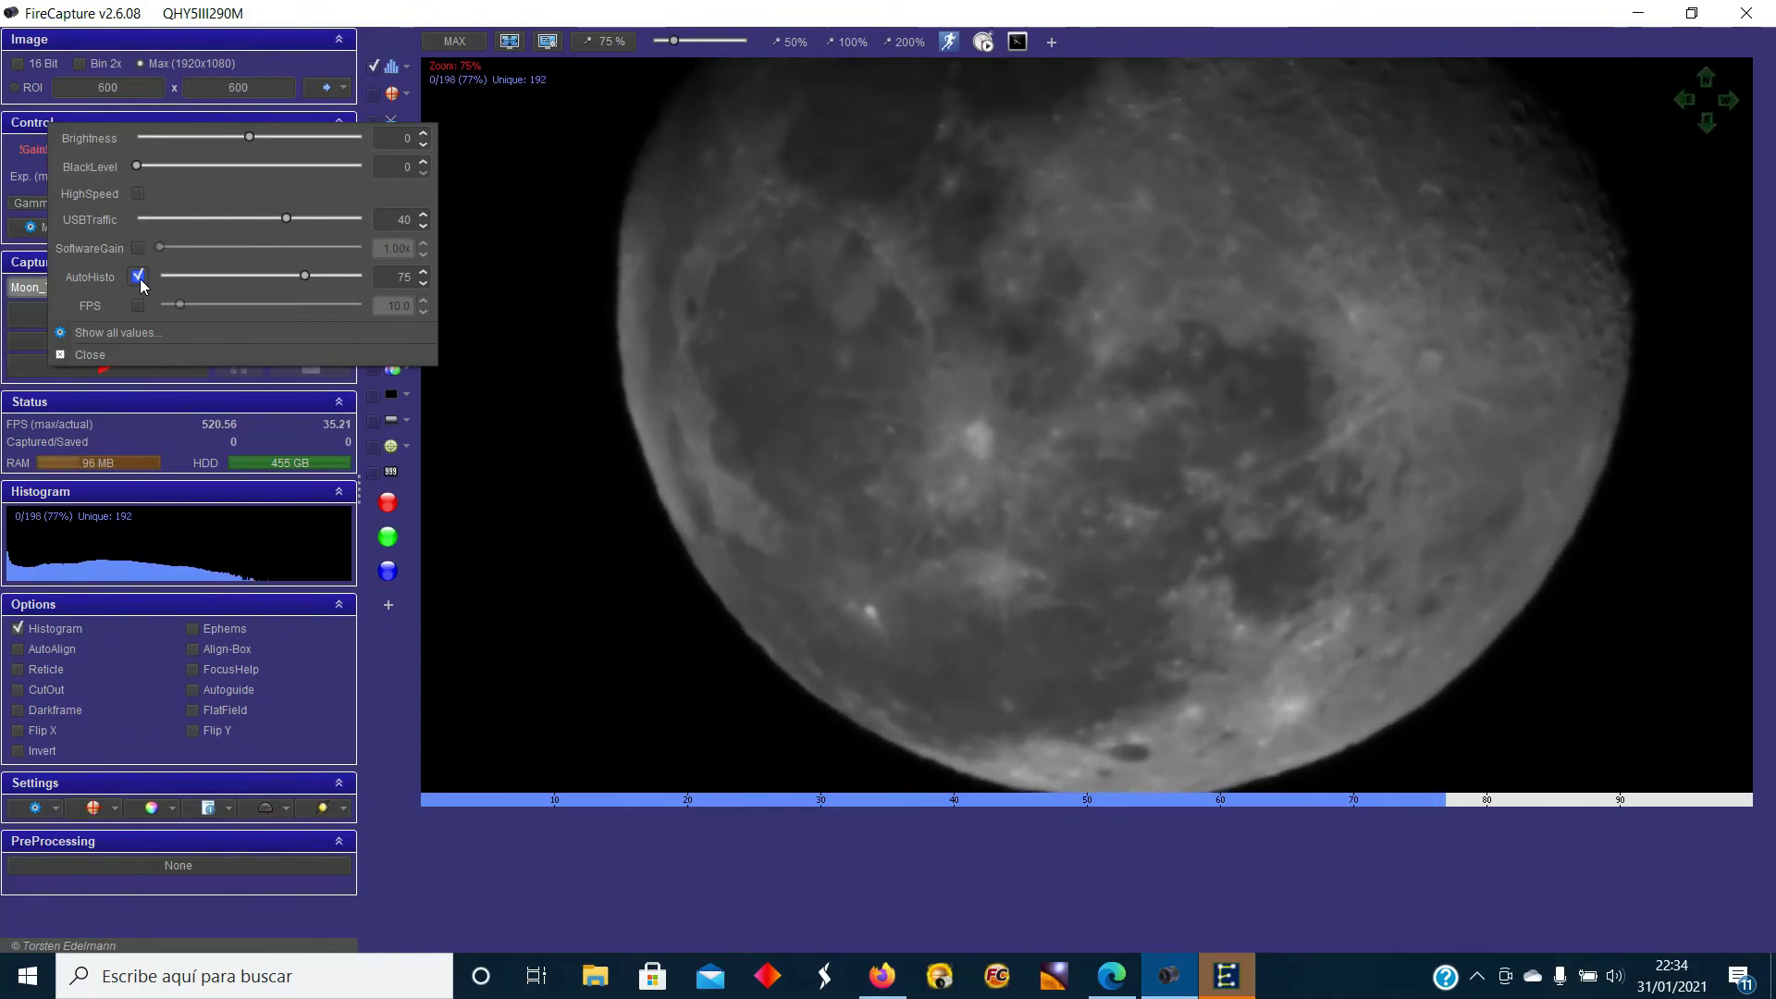
click(139, 277)
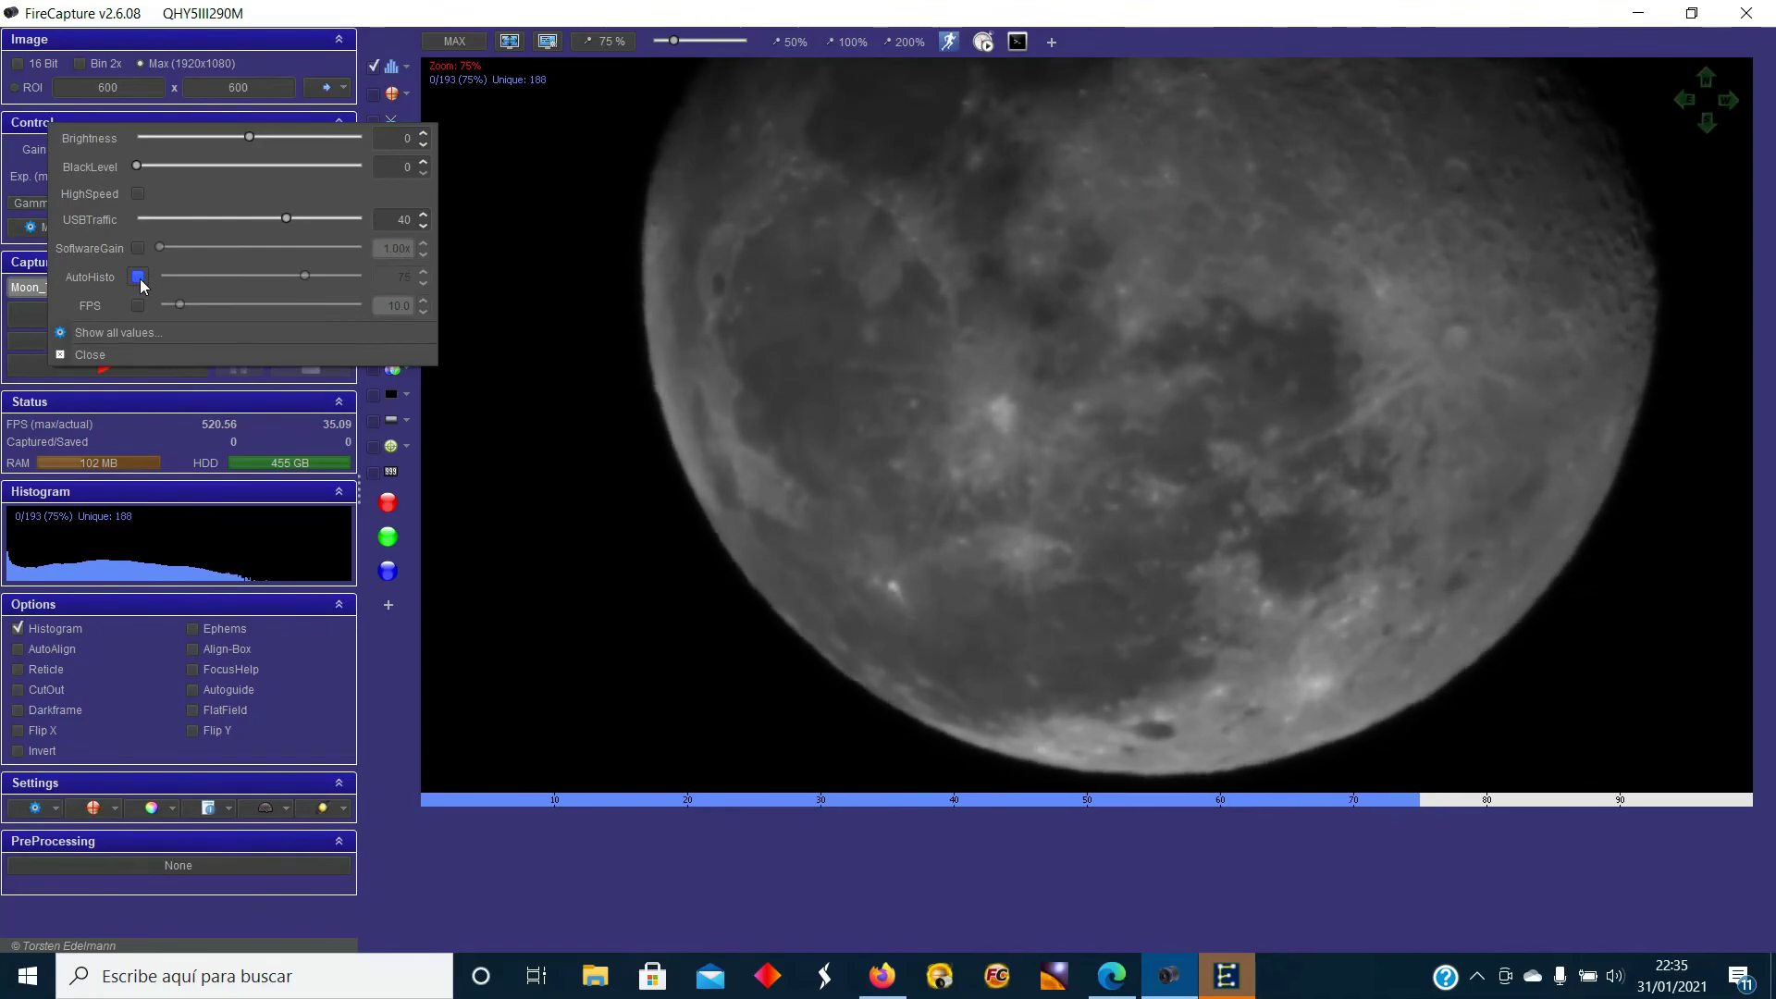
Enable the FPS control at 100.0 and turn on HighSpeed in the additional camera controls.
click(138, 314)
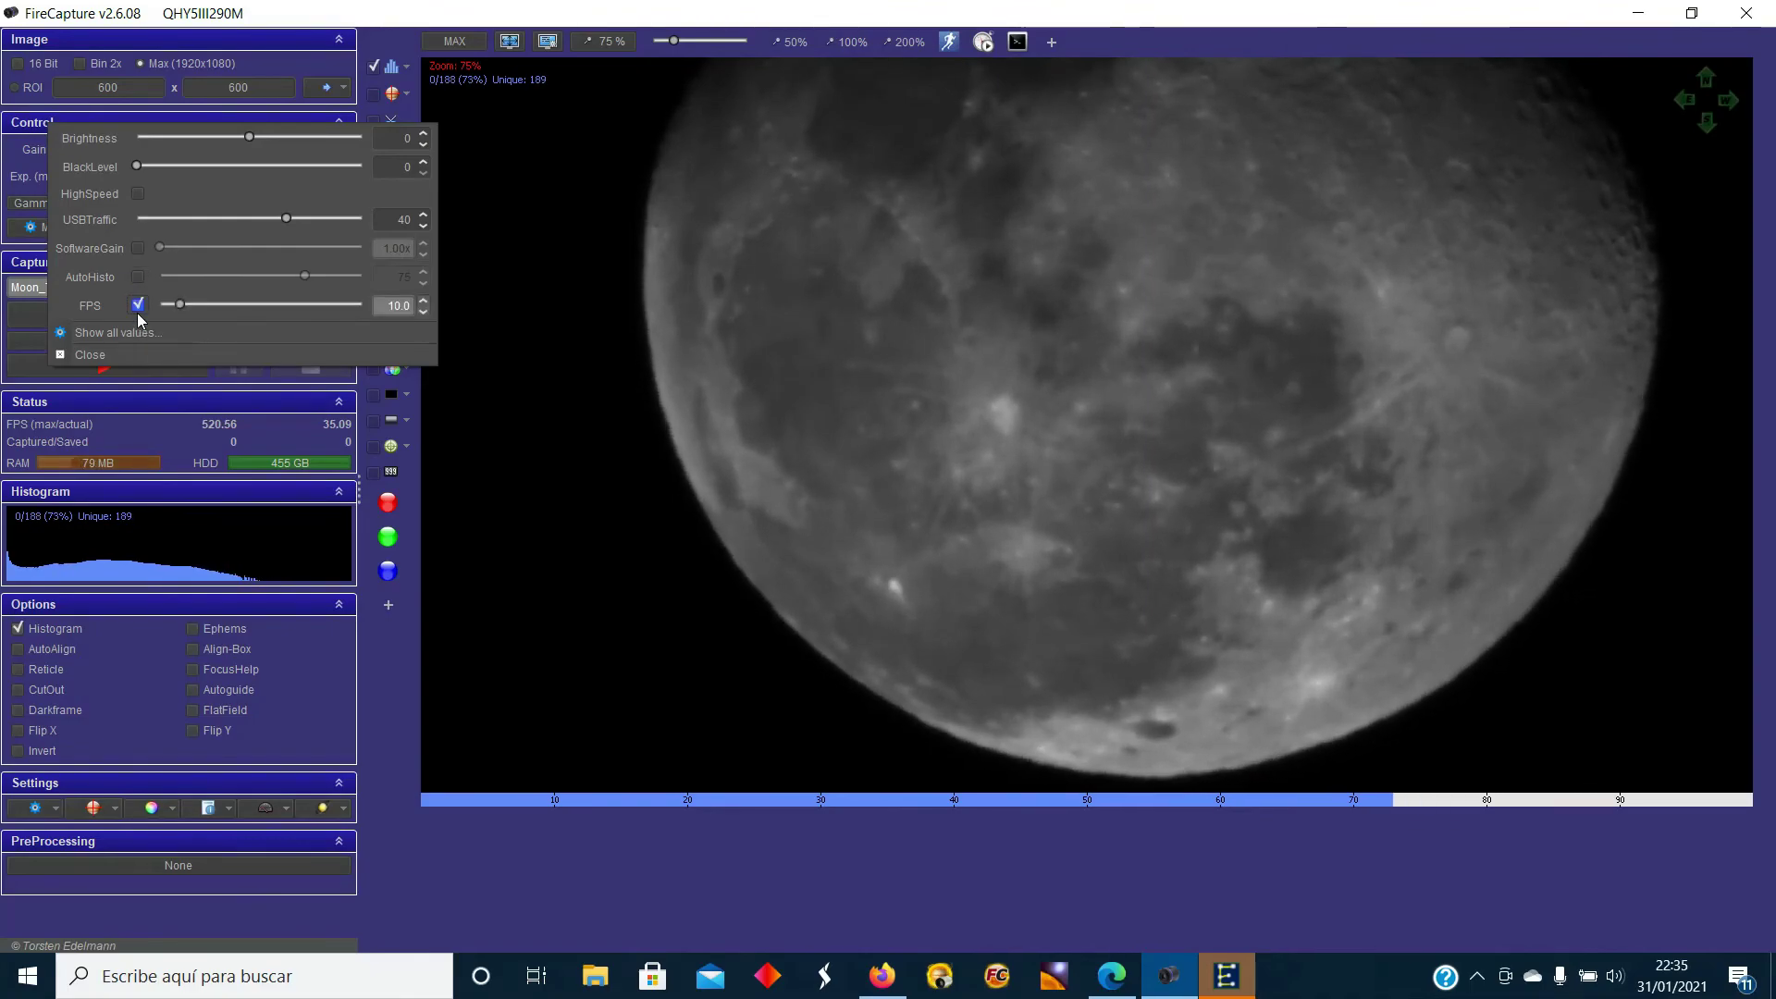
drag(181, 308, 431, 300)
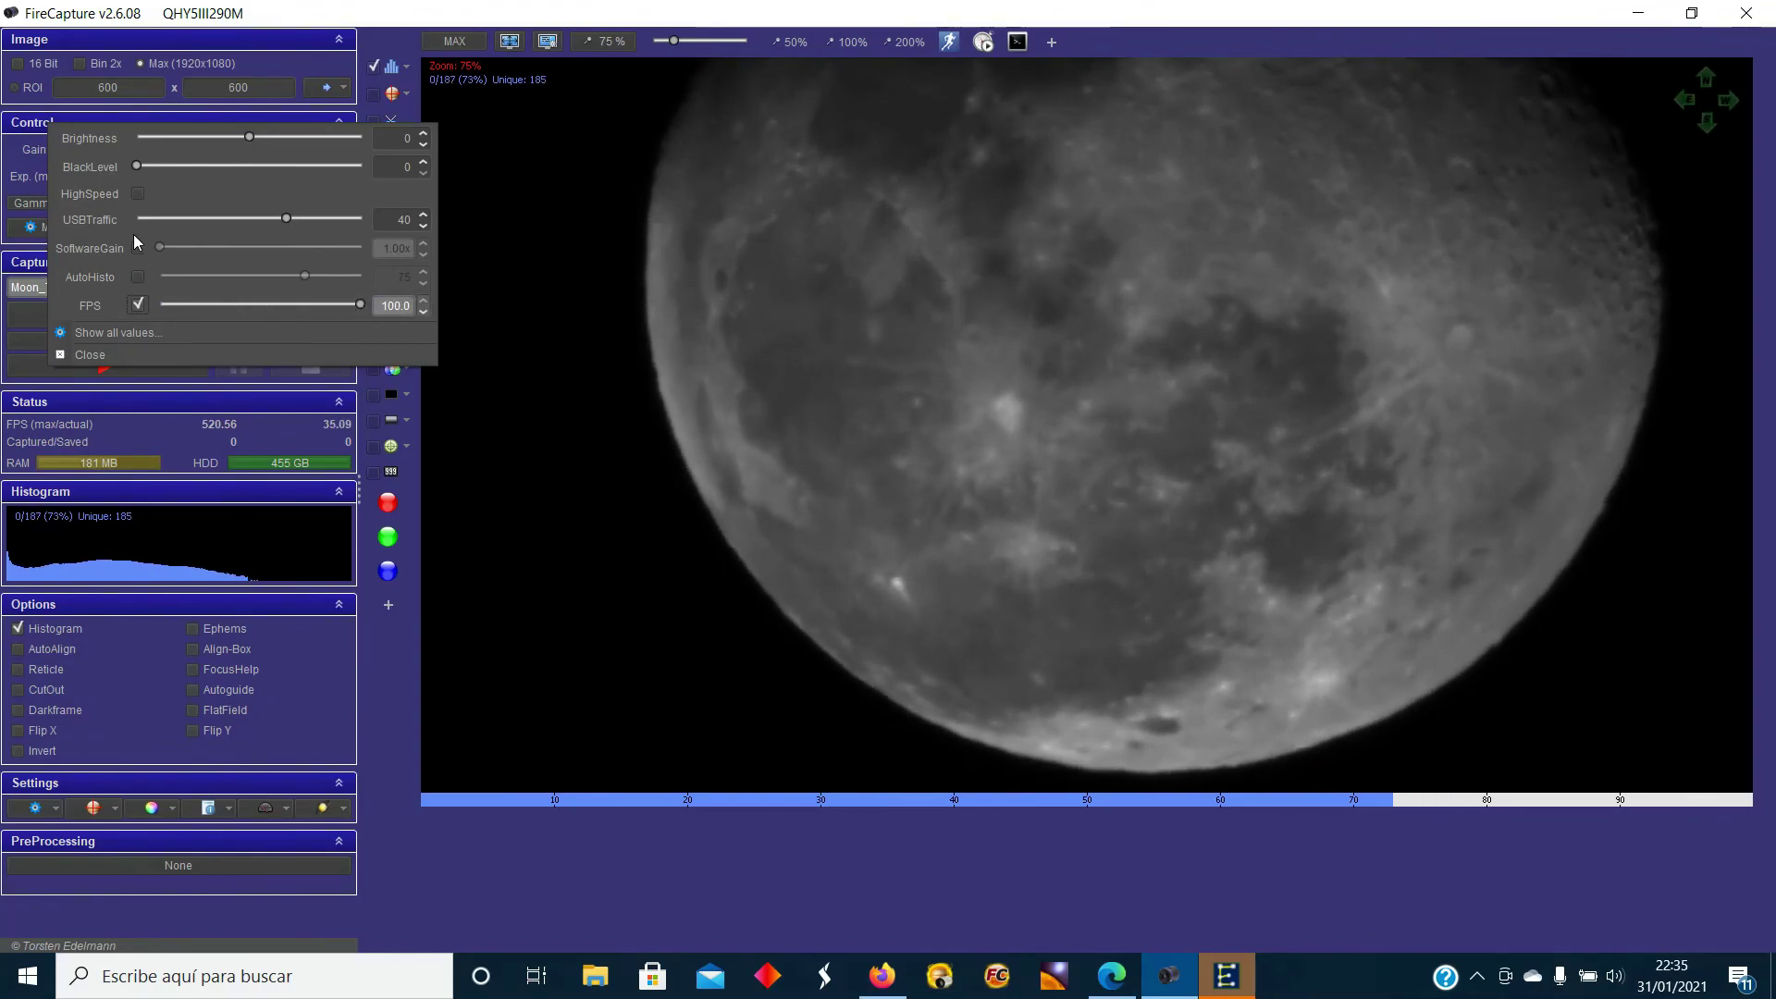
click(135, 198)
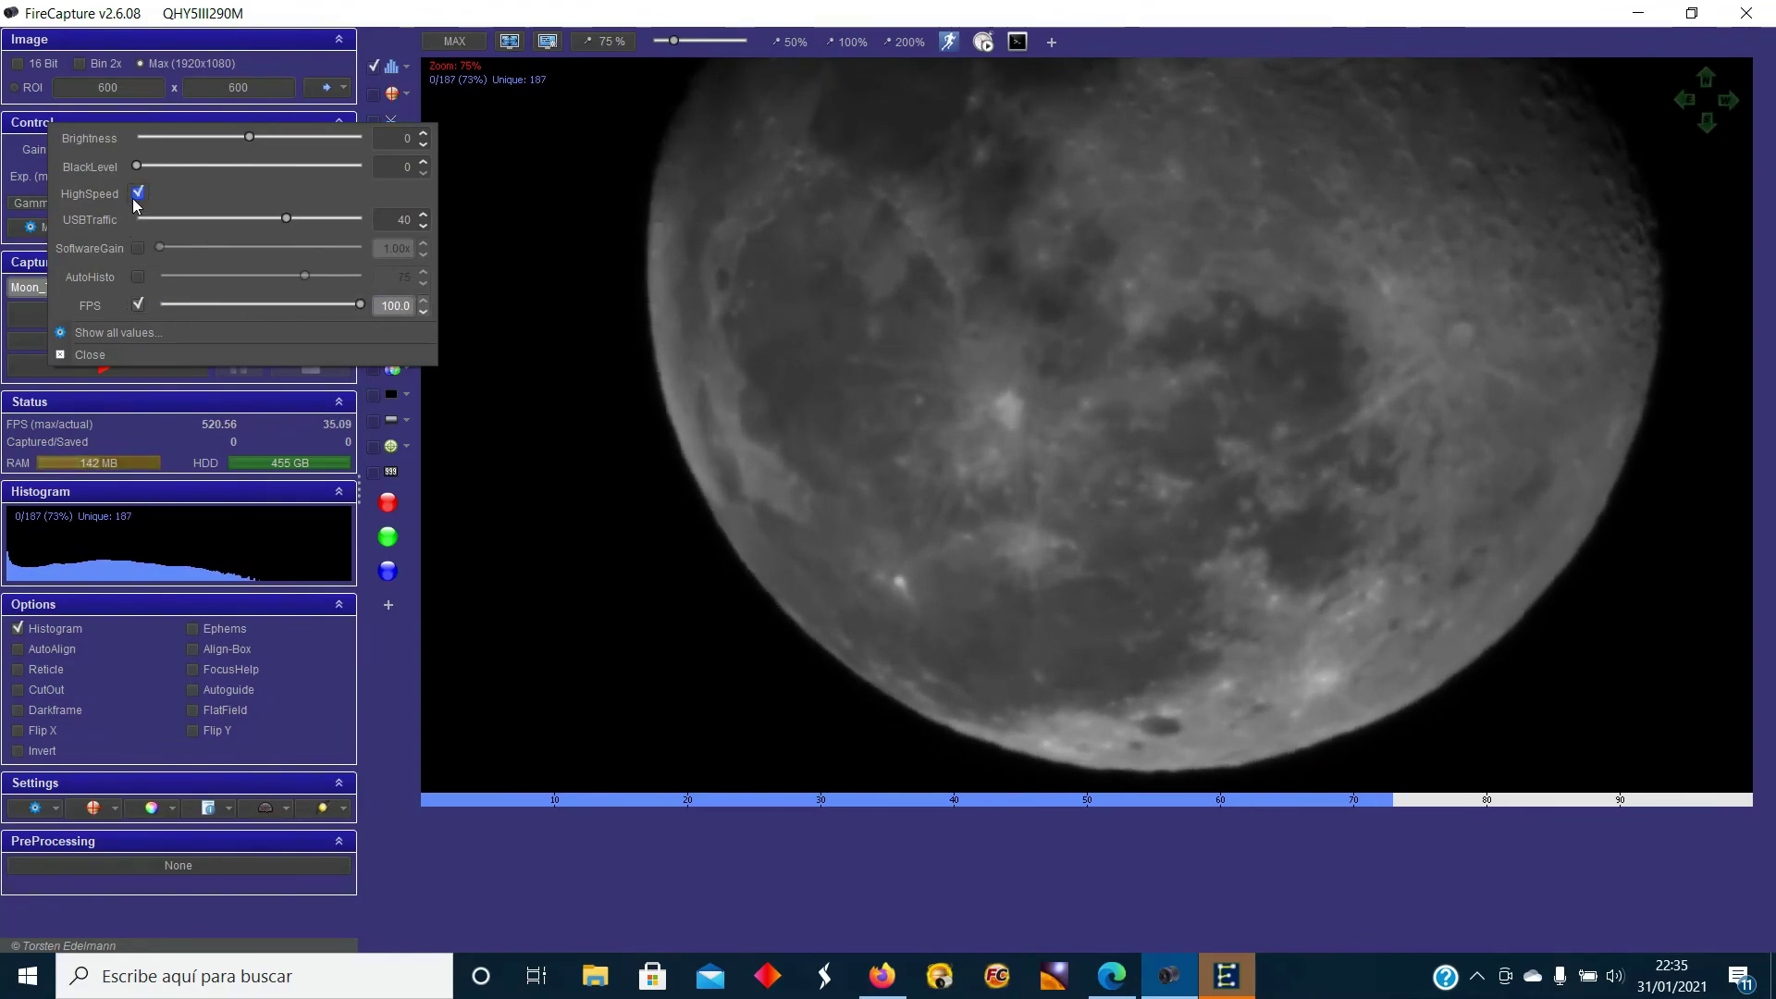
click(340, 384)
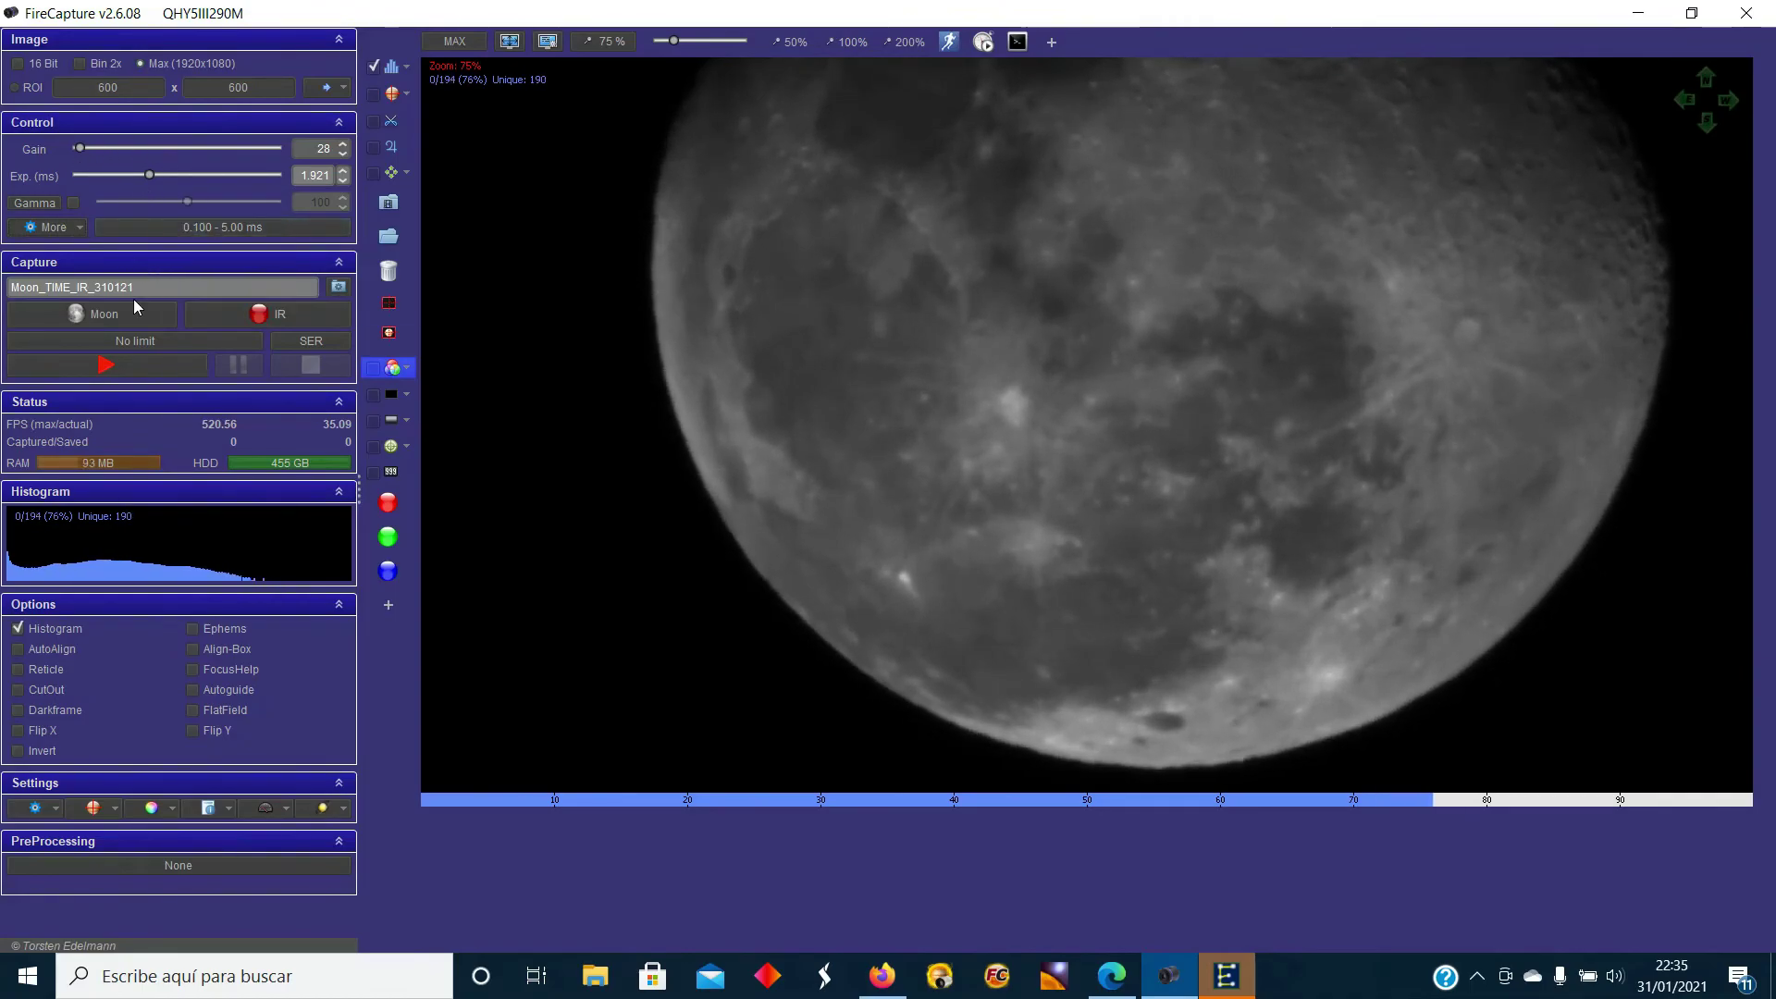
Review the available object profiles, keeping Moon, and choose the IR filter for the capture.
click(109, 315)
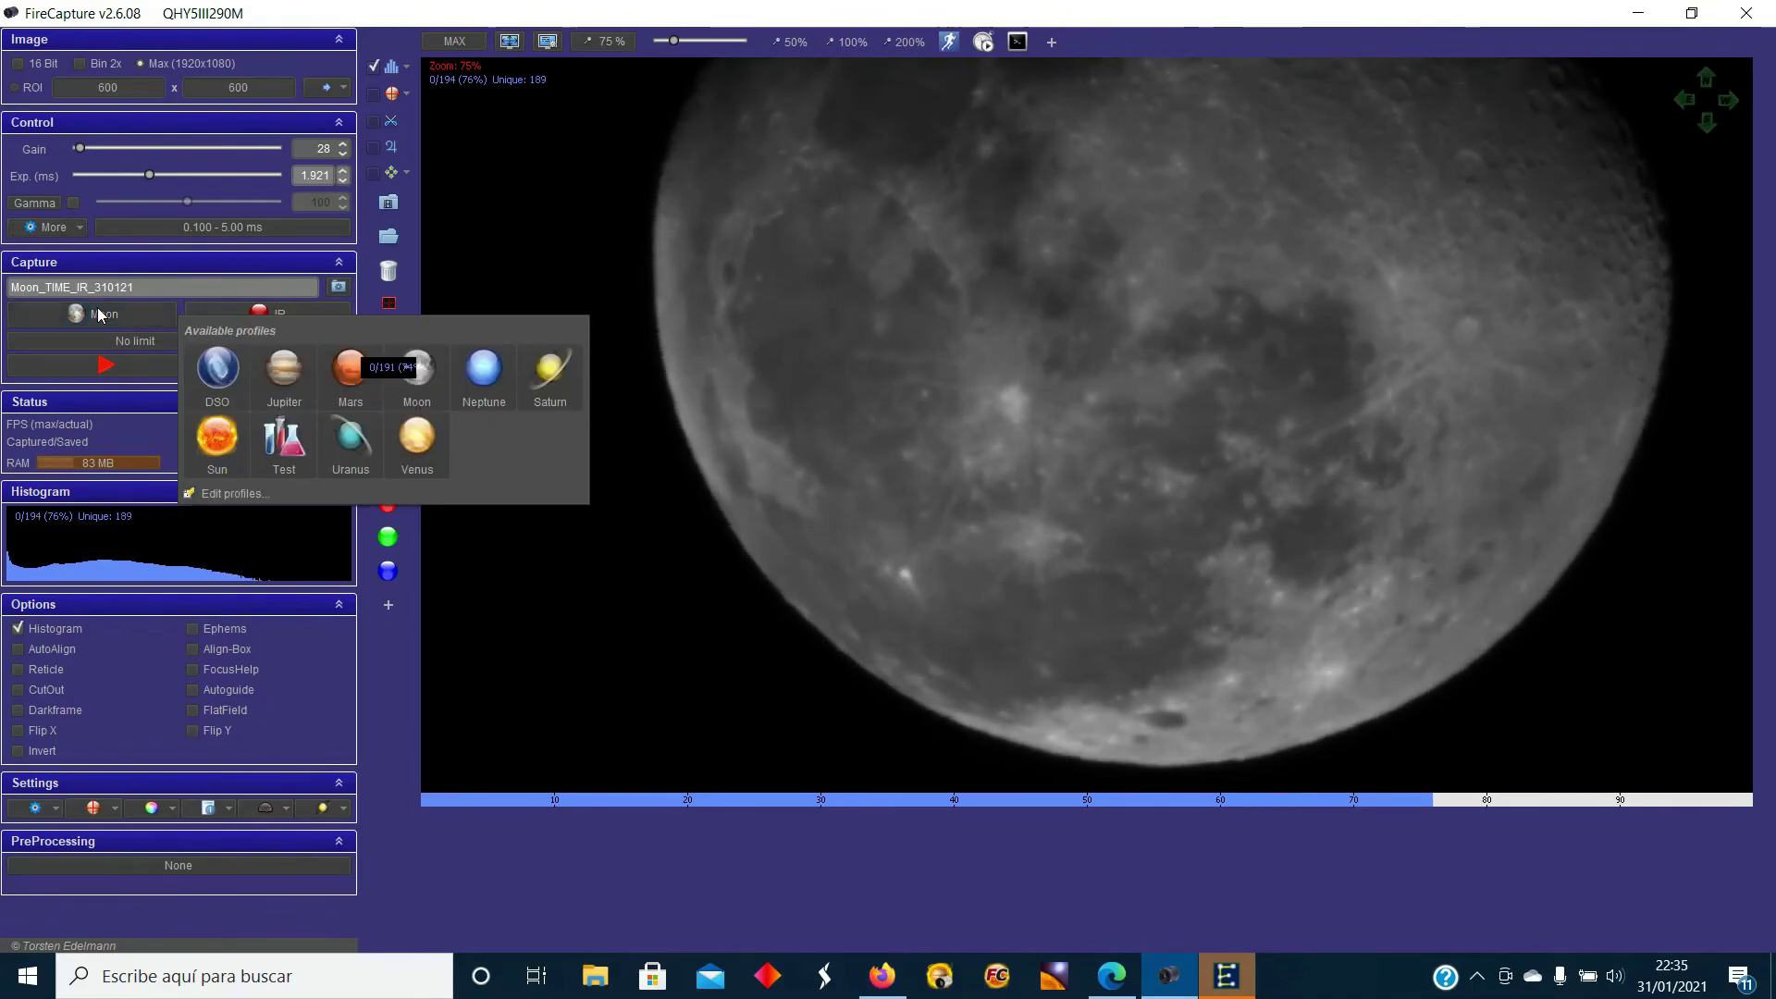
click(104, 316)
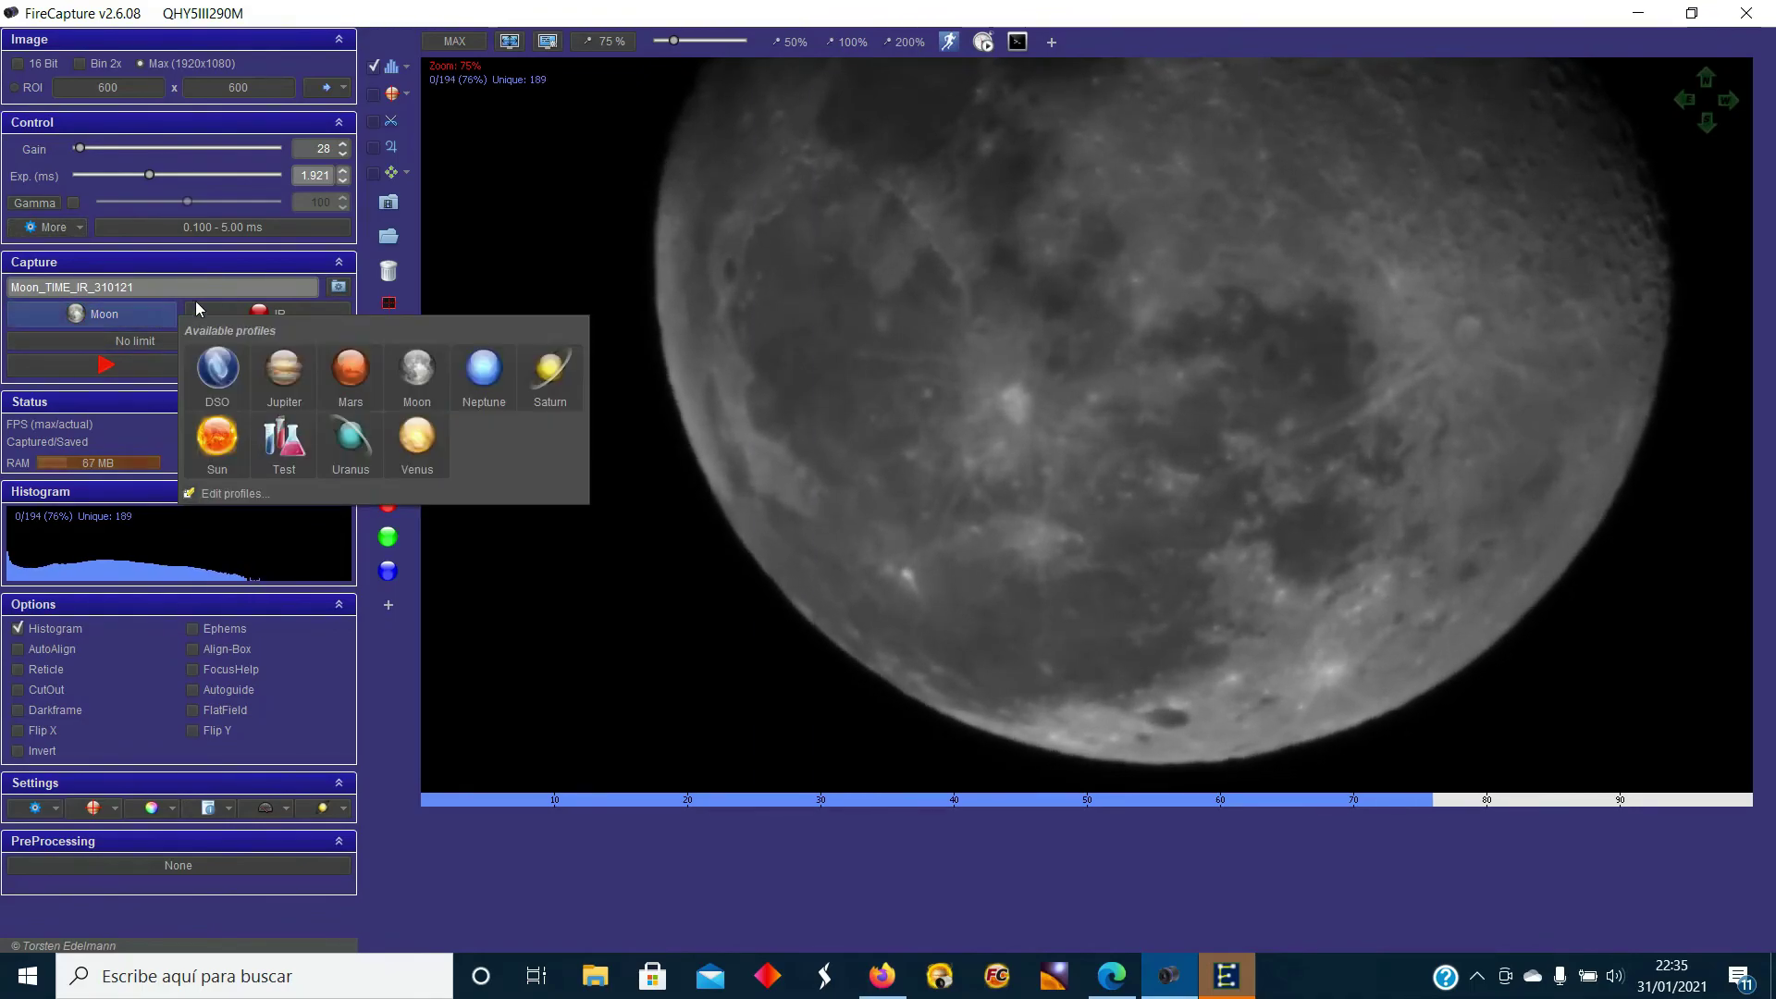
click(234, 312)
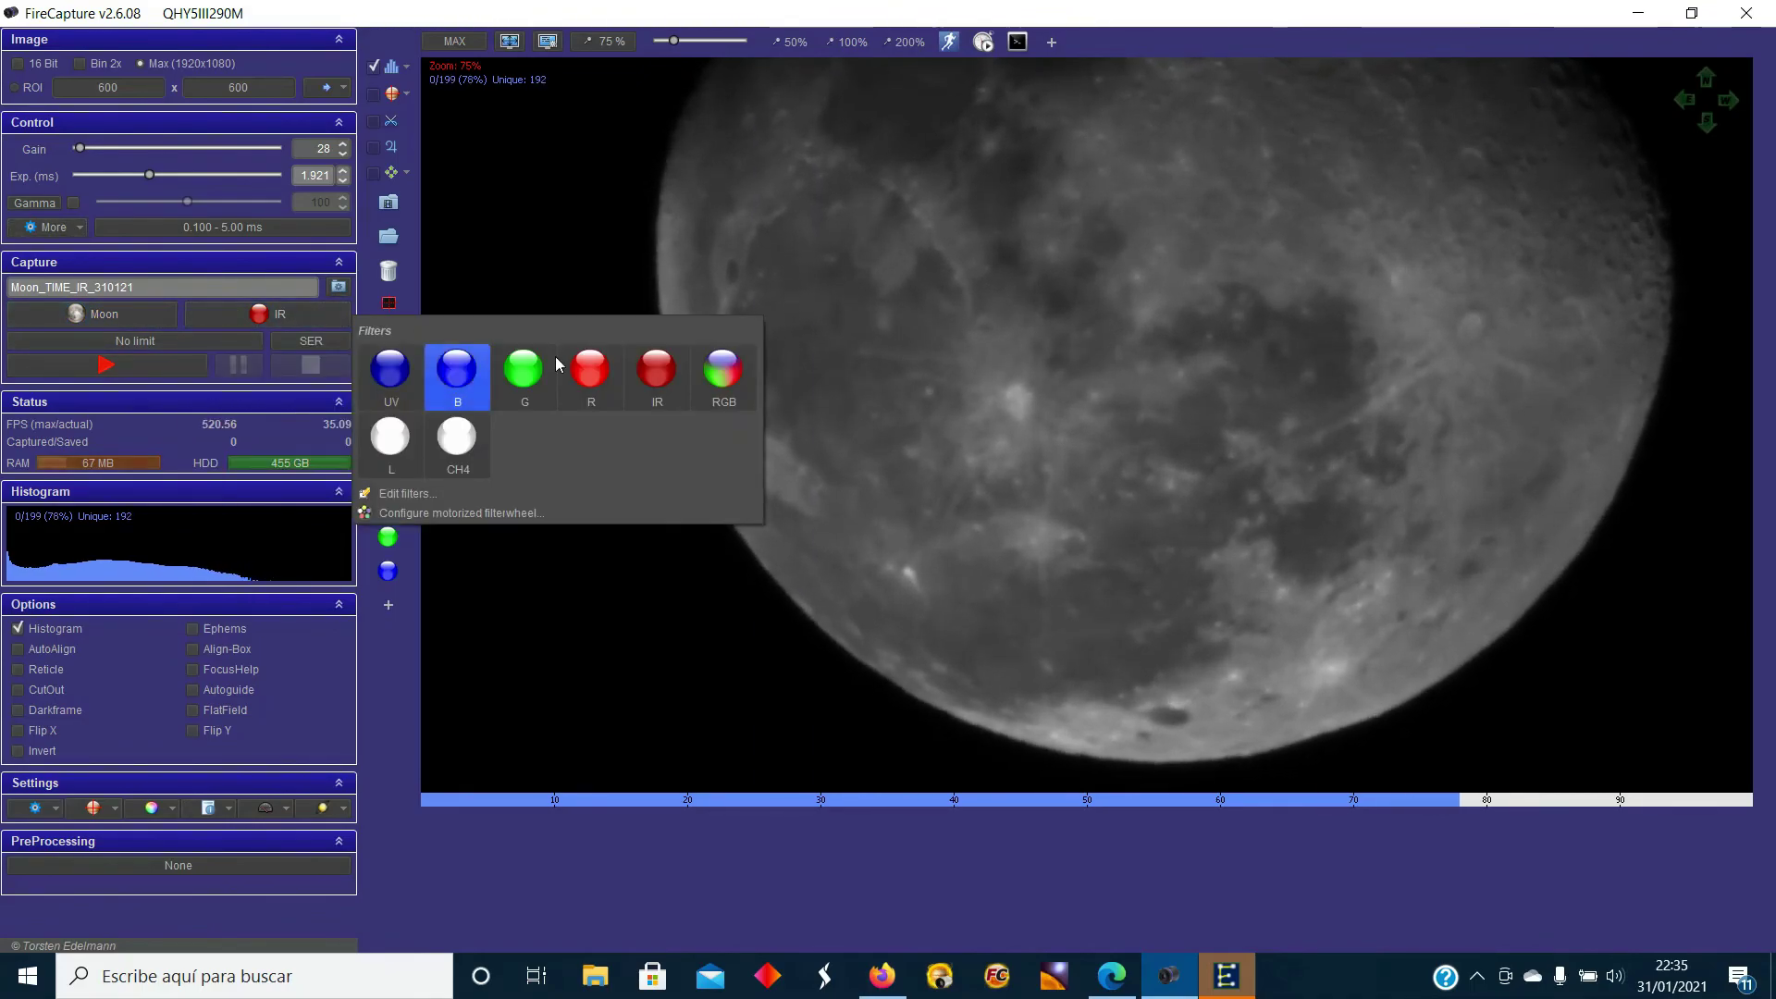
click(653, 385)
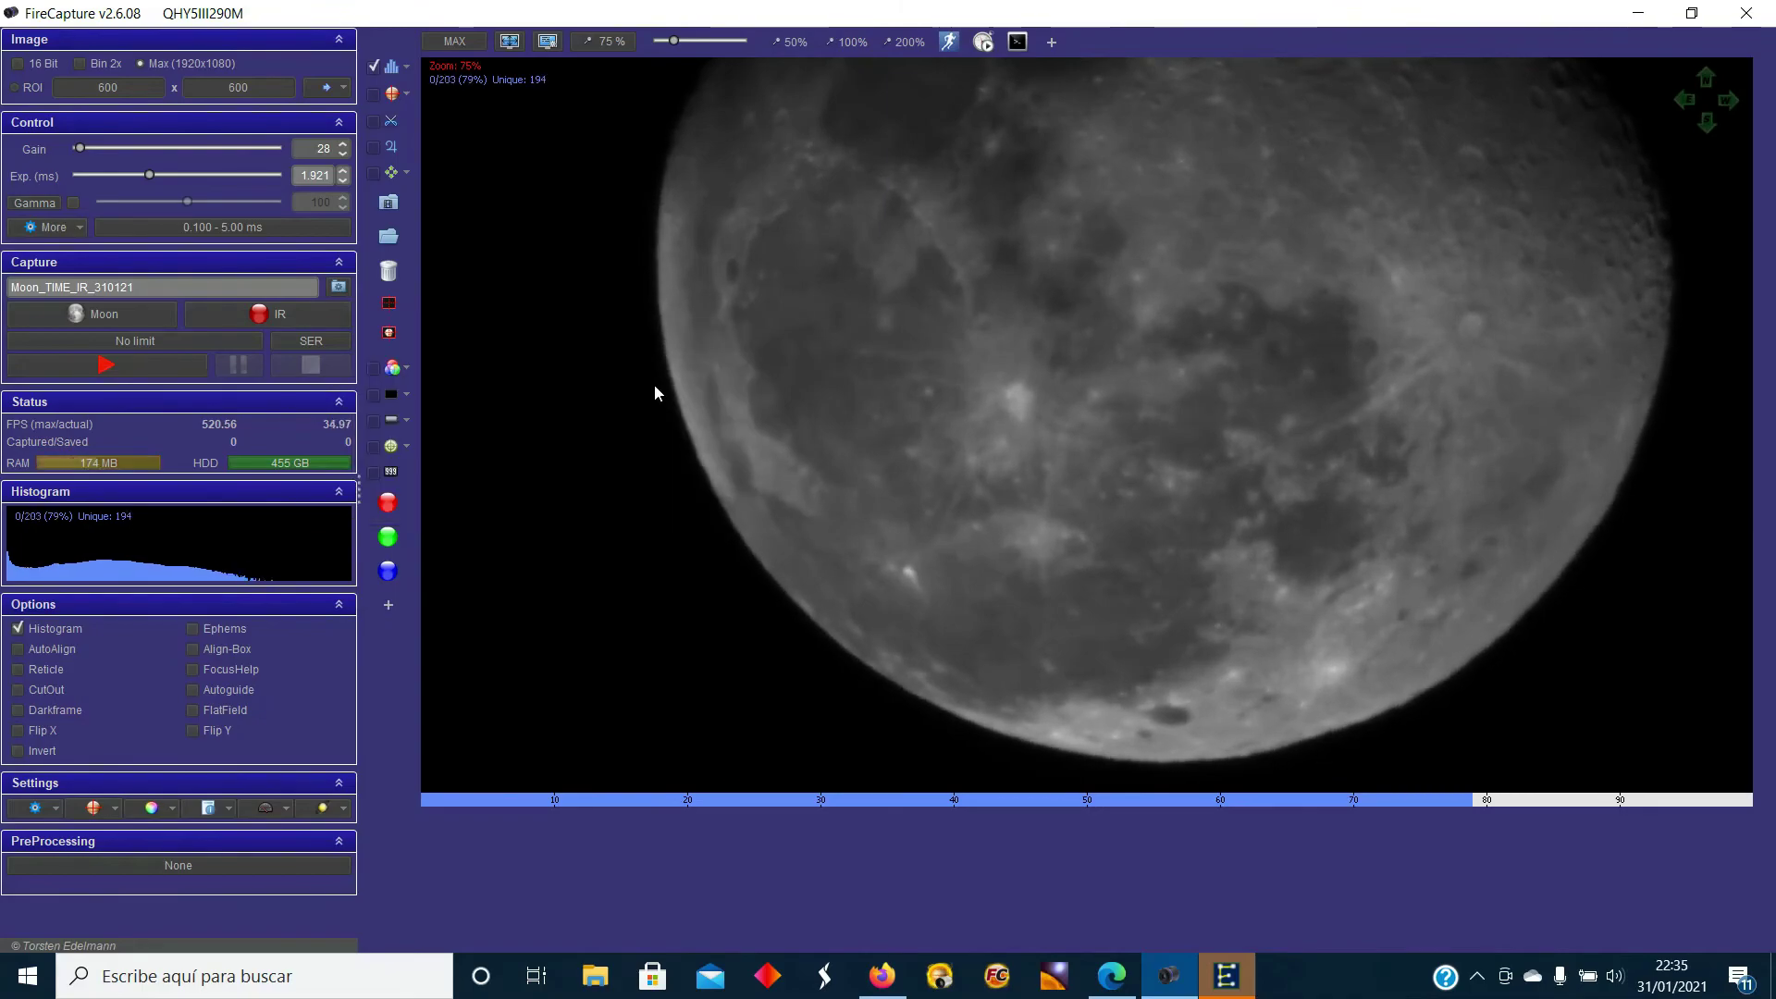
Review the capture file formats and recording limits, leaving SER and No limit selected.
click(310, 344)
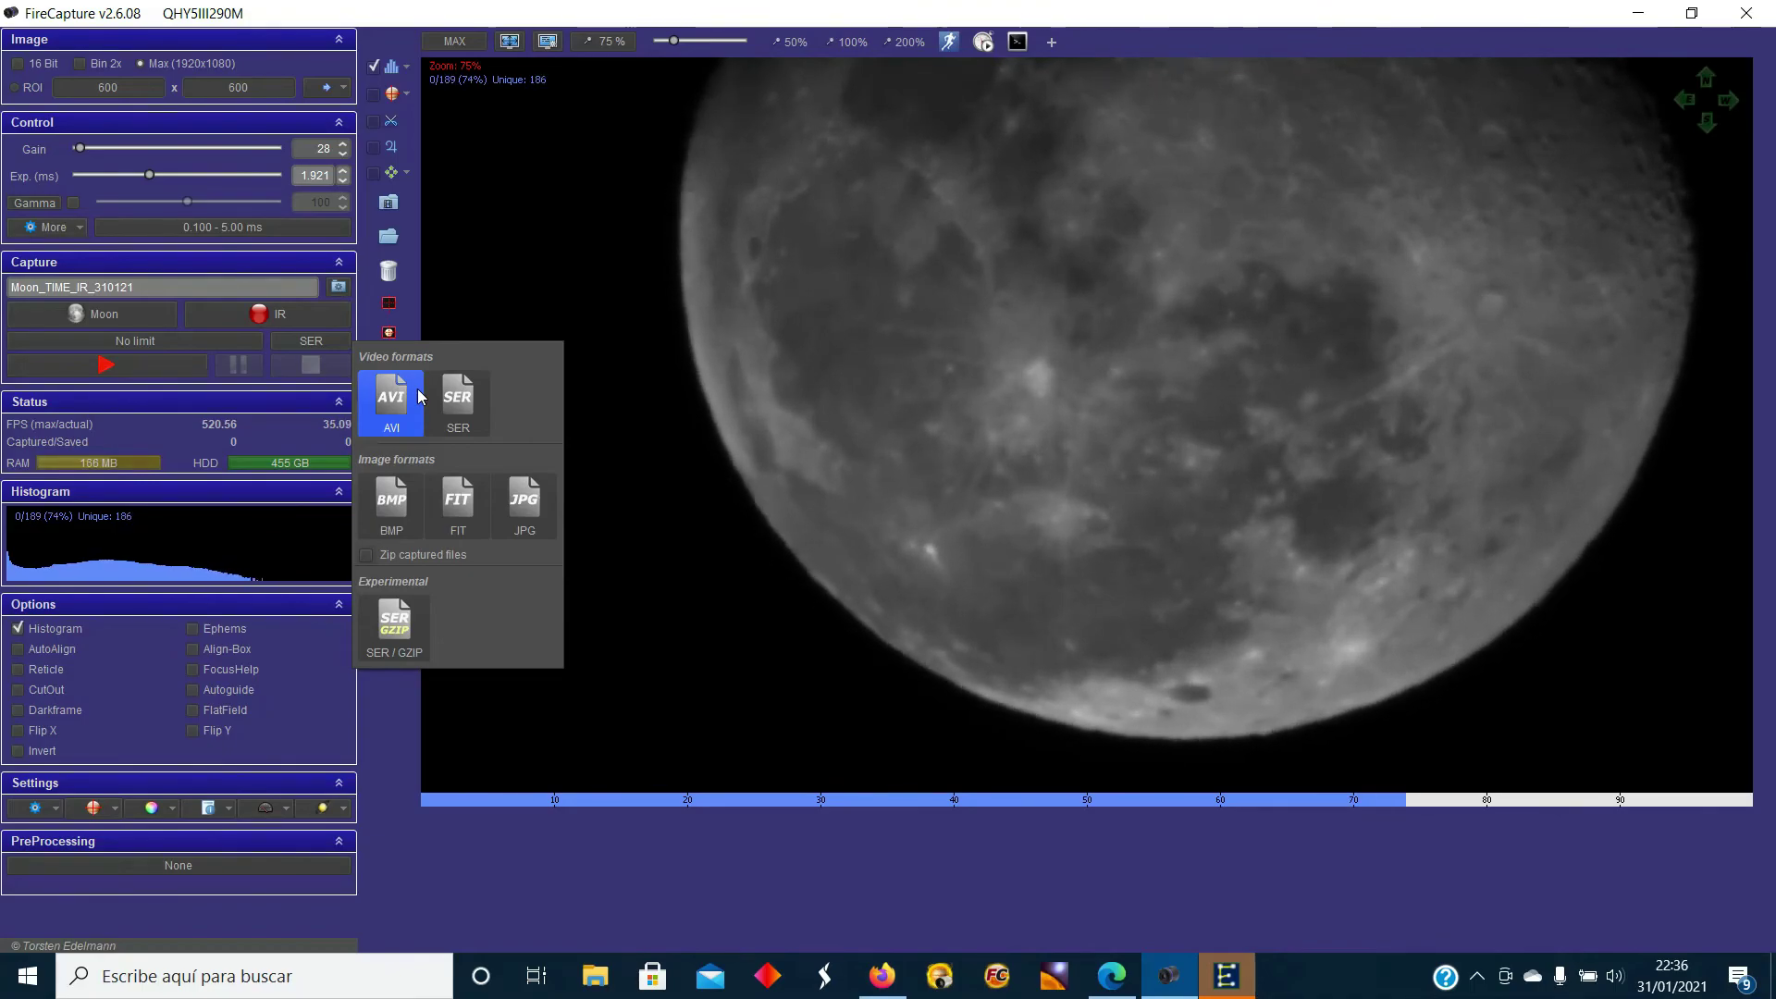
click(206, 341)
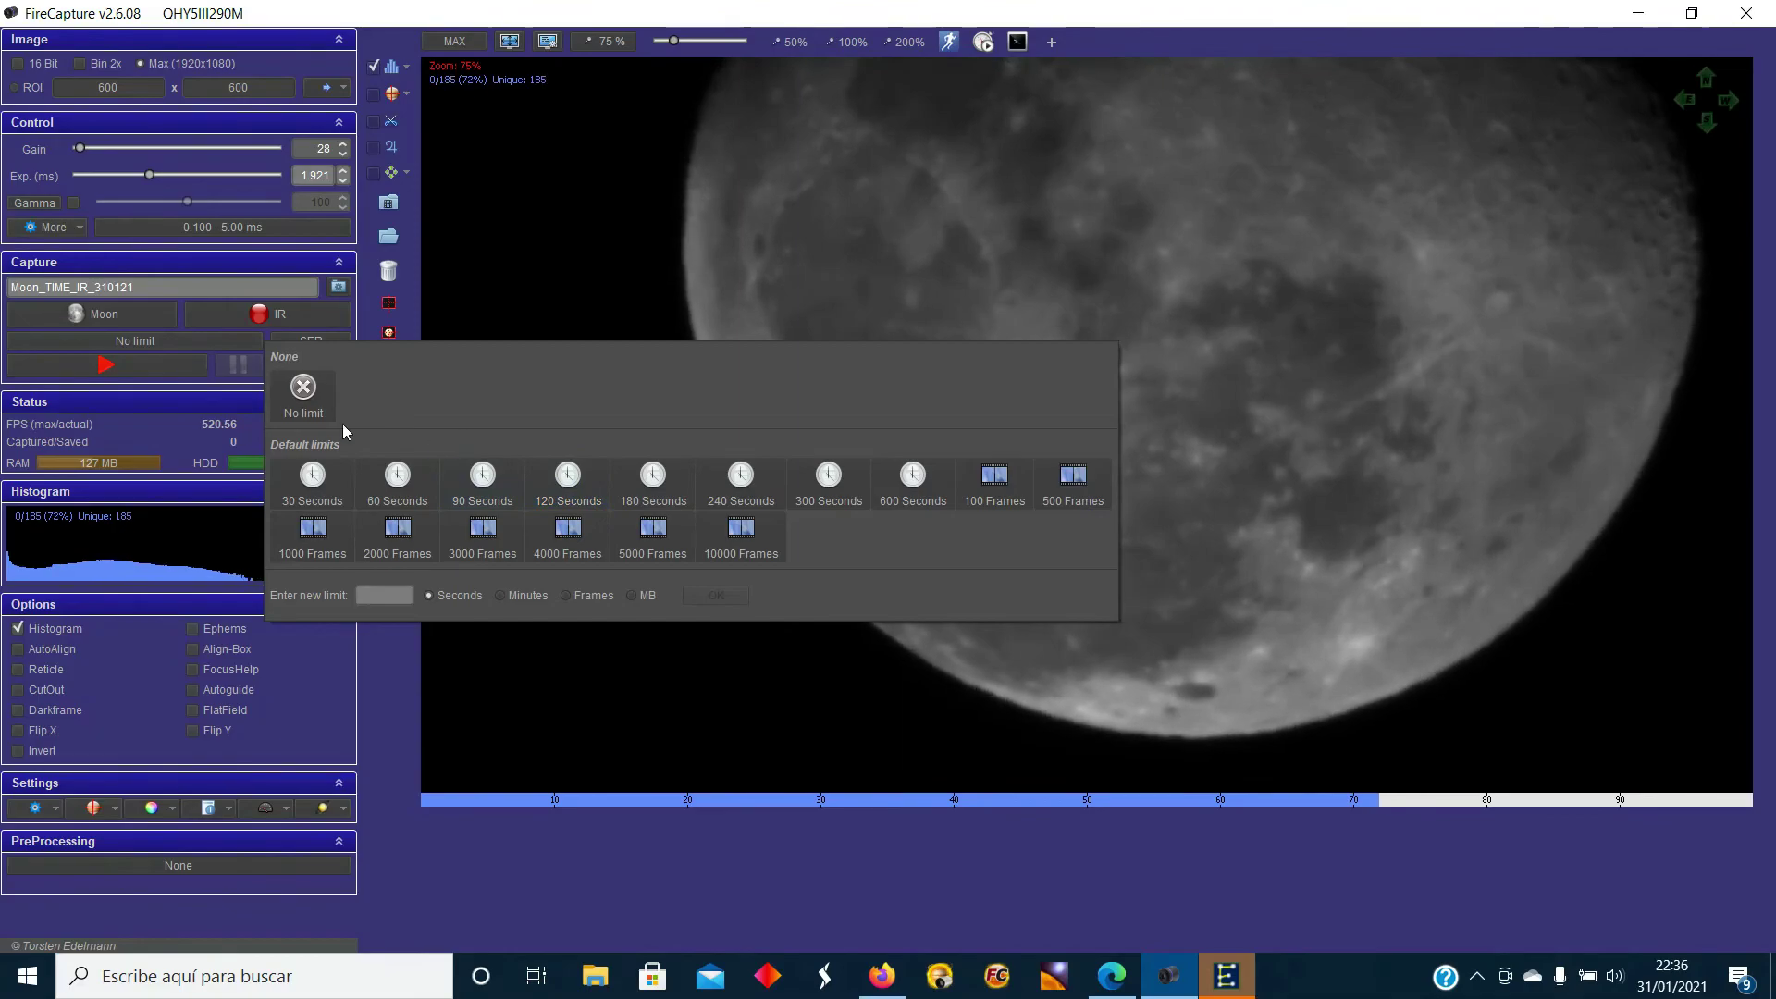
click(205, 396)
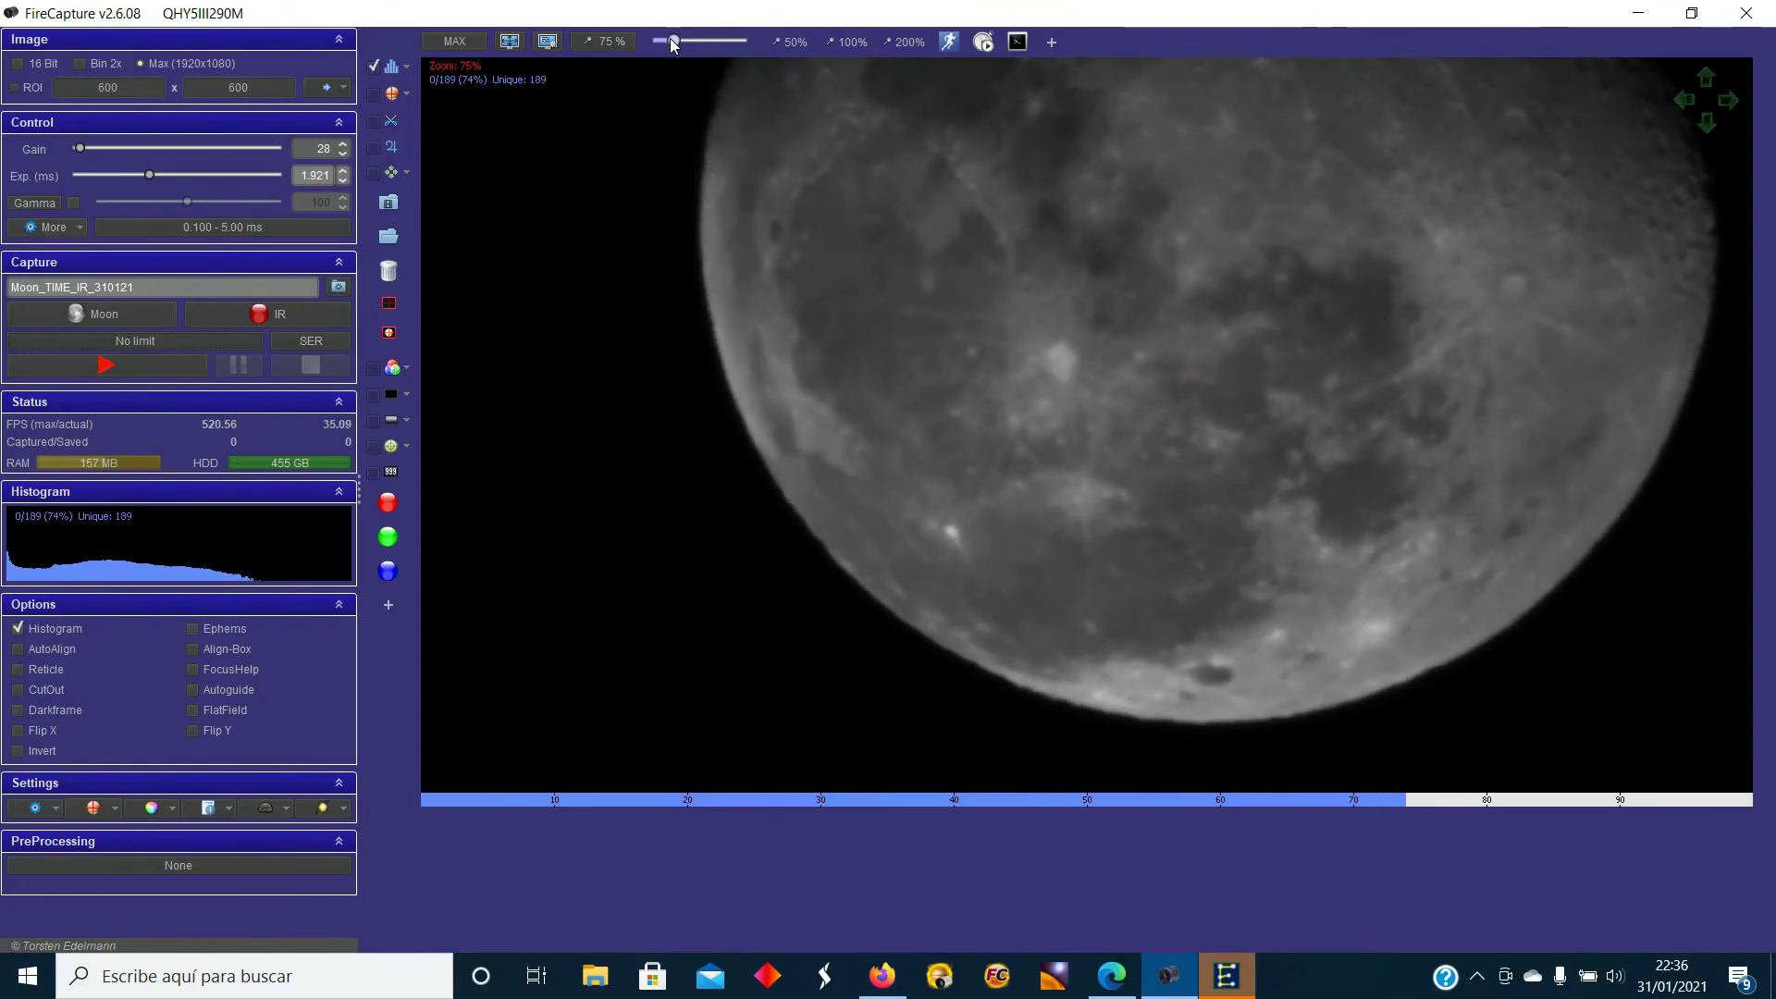
Magnify the Moon preview to 159% and fit it back to the window.
mouse_move(673, 45)
mouse_down()
mouse_move(612, 48)
mouse_move(706, 35)
mouse_up()
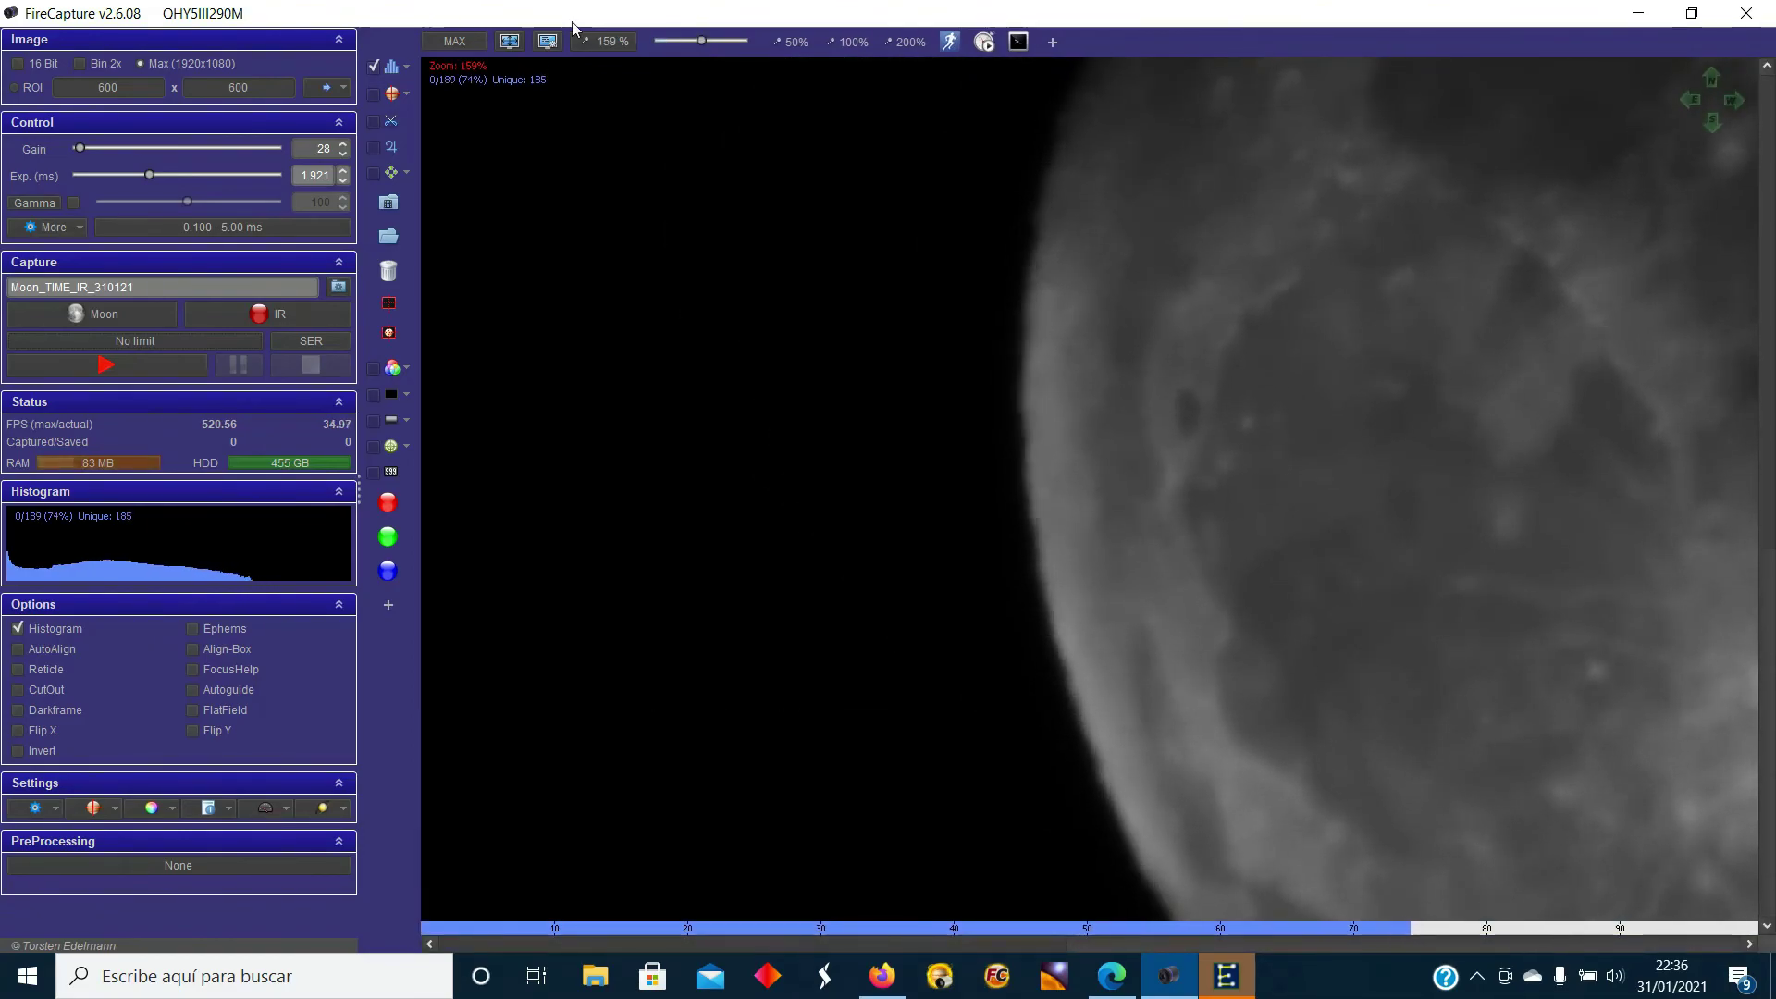
click(508, 43)
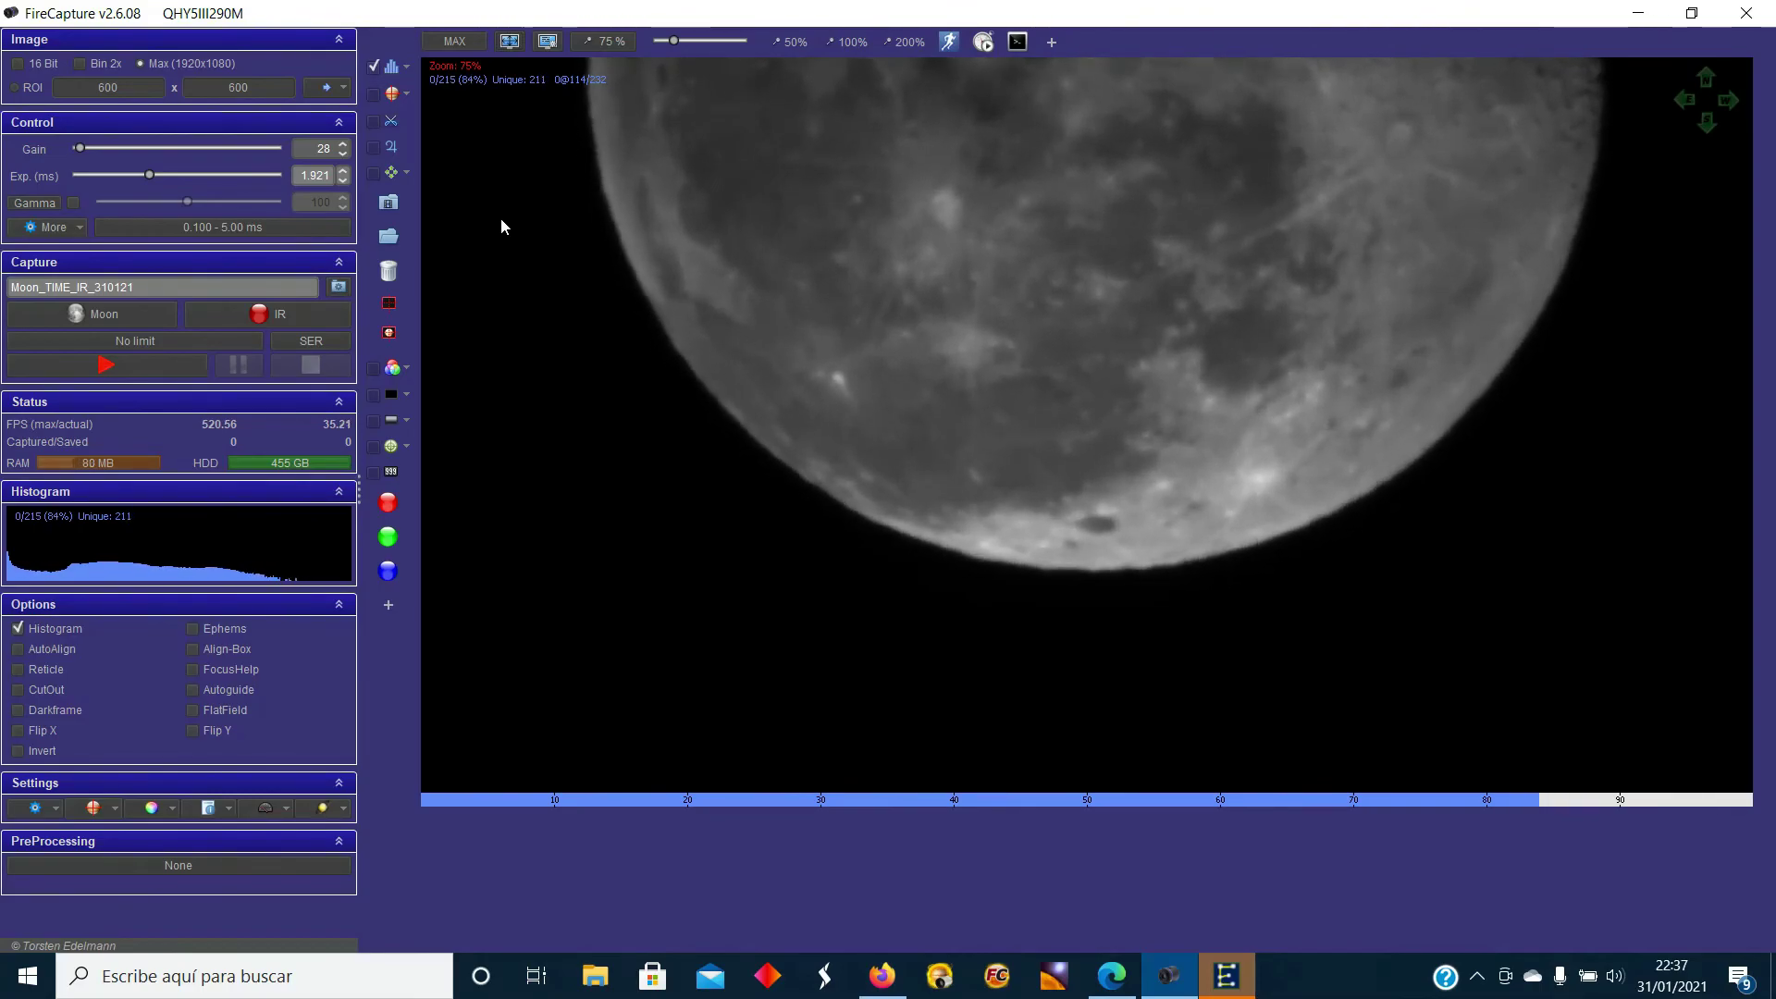
Try AutoAlign on the live Moon preview and turn it off again.
click(373, 97)
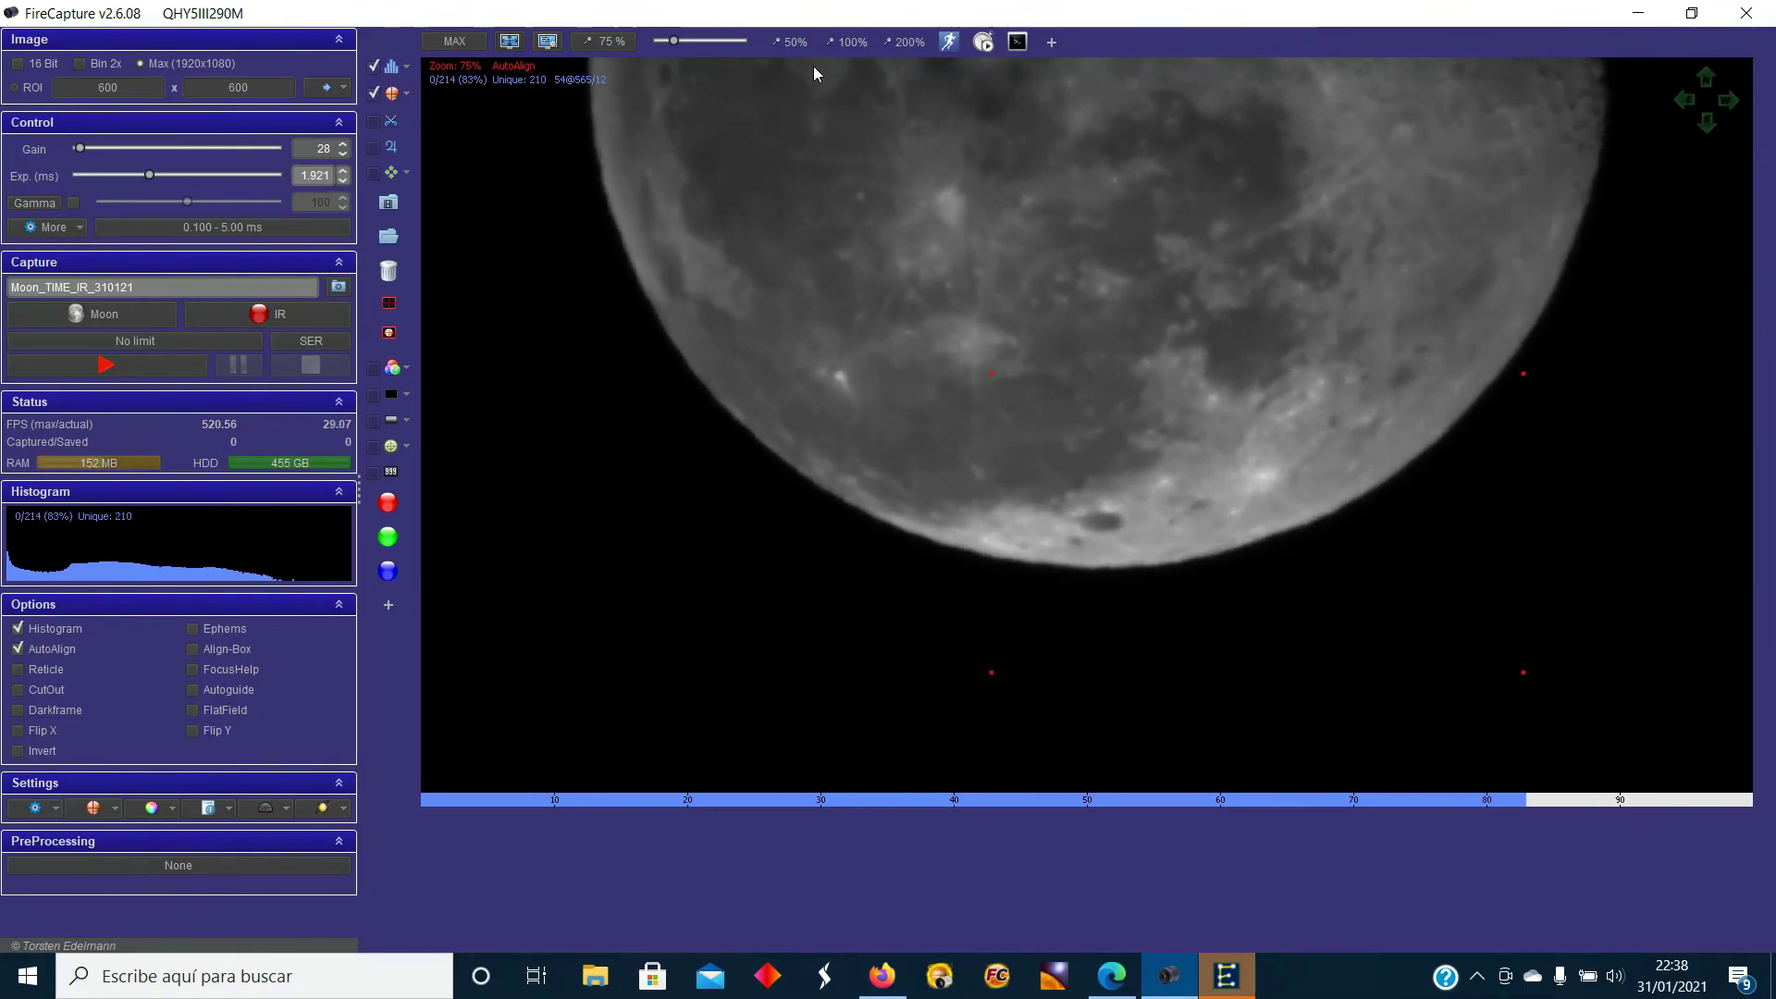
click(373, 93)
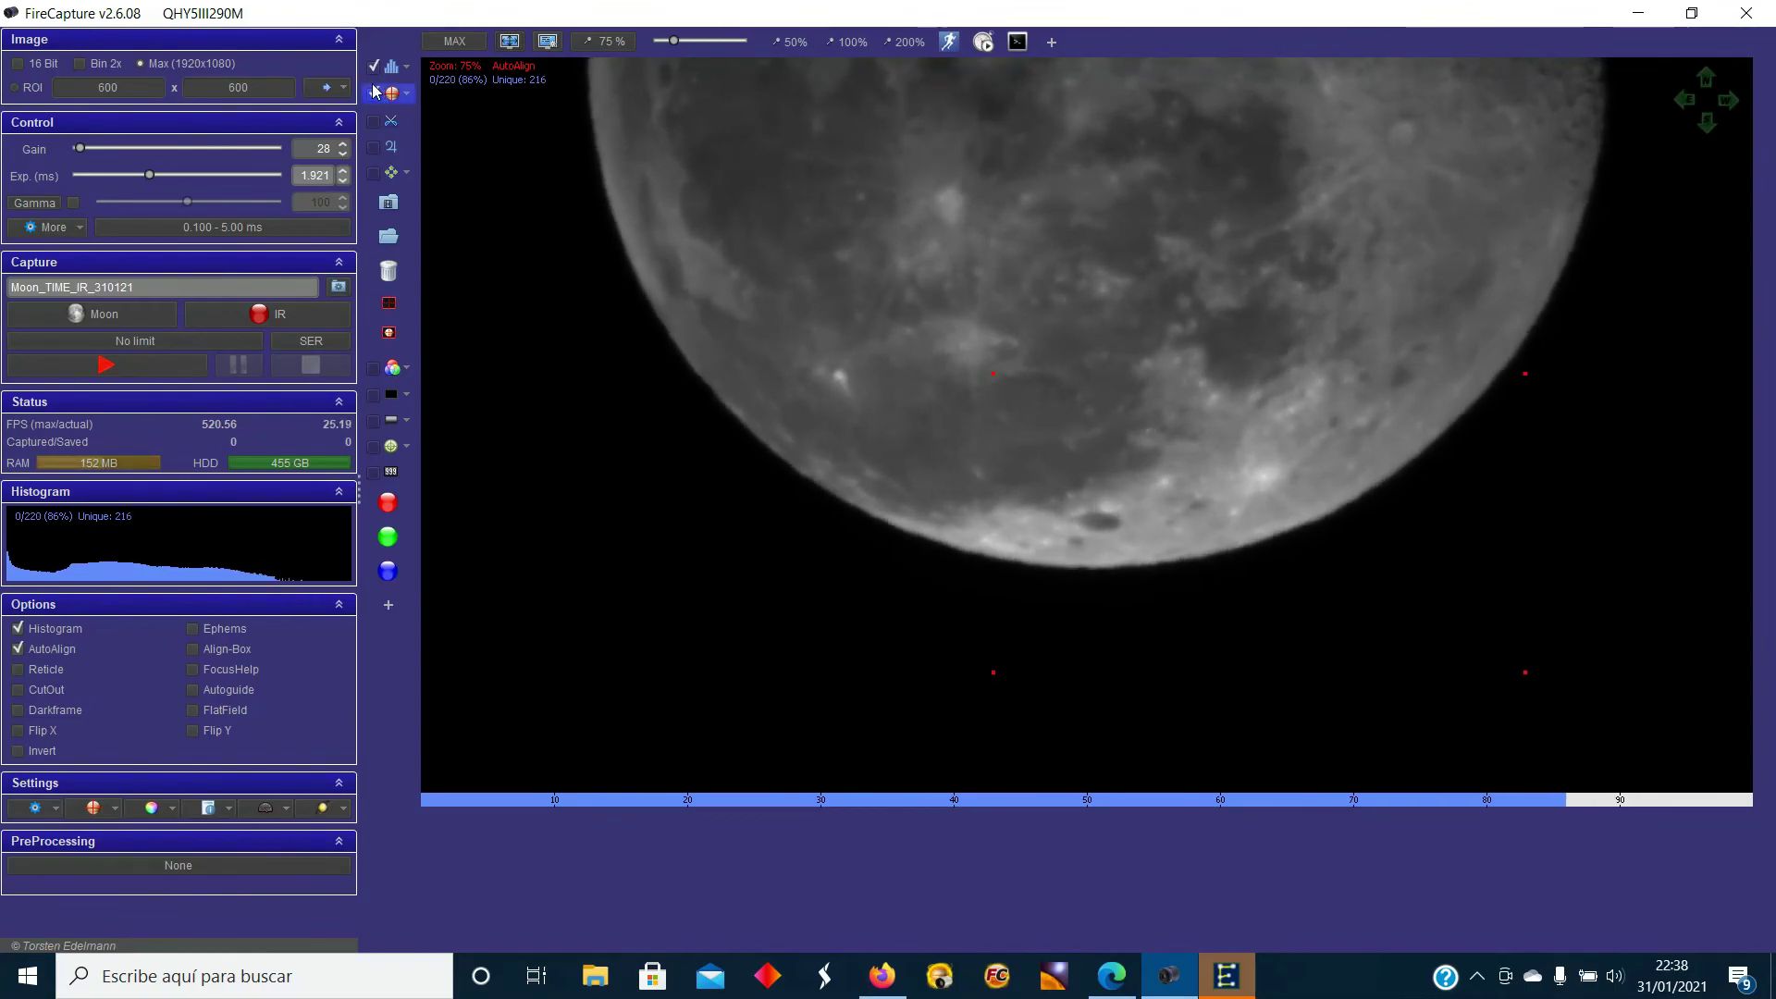
click(374, 92)
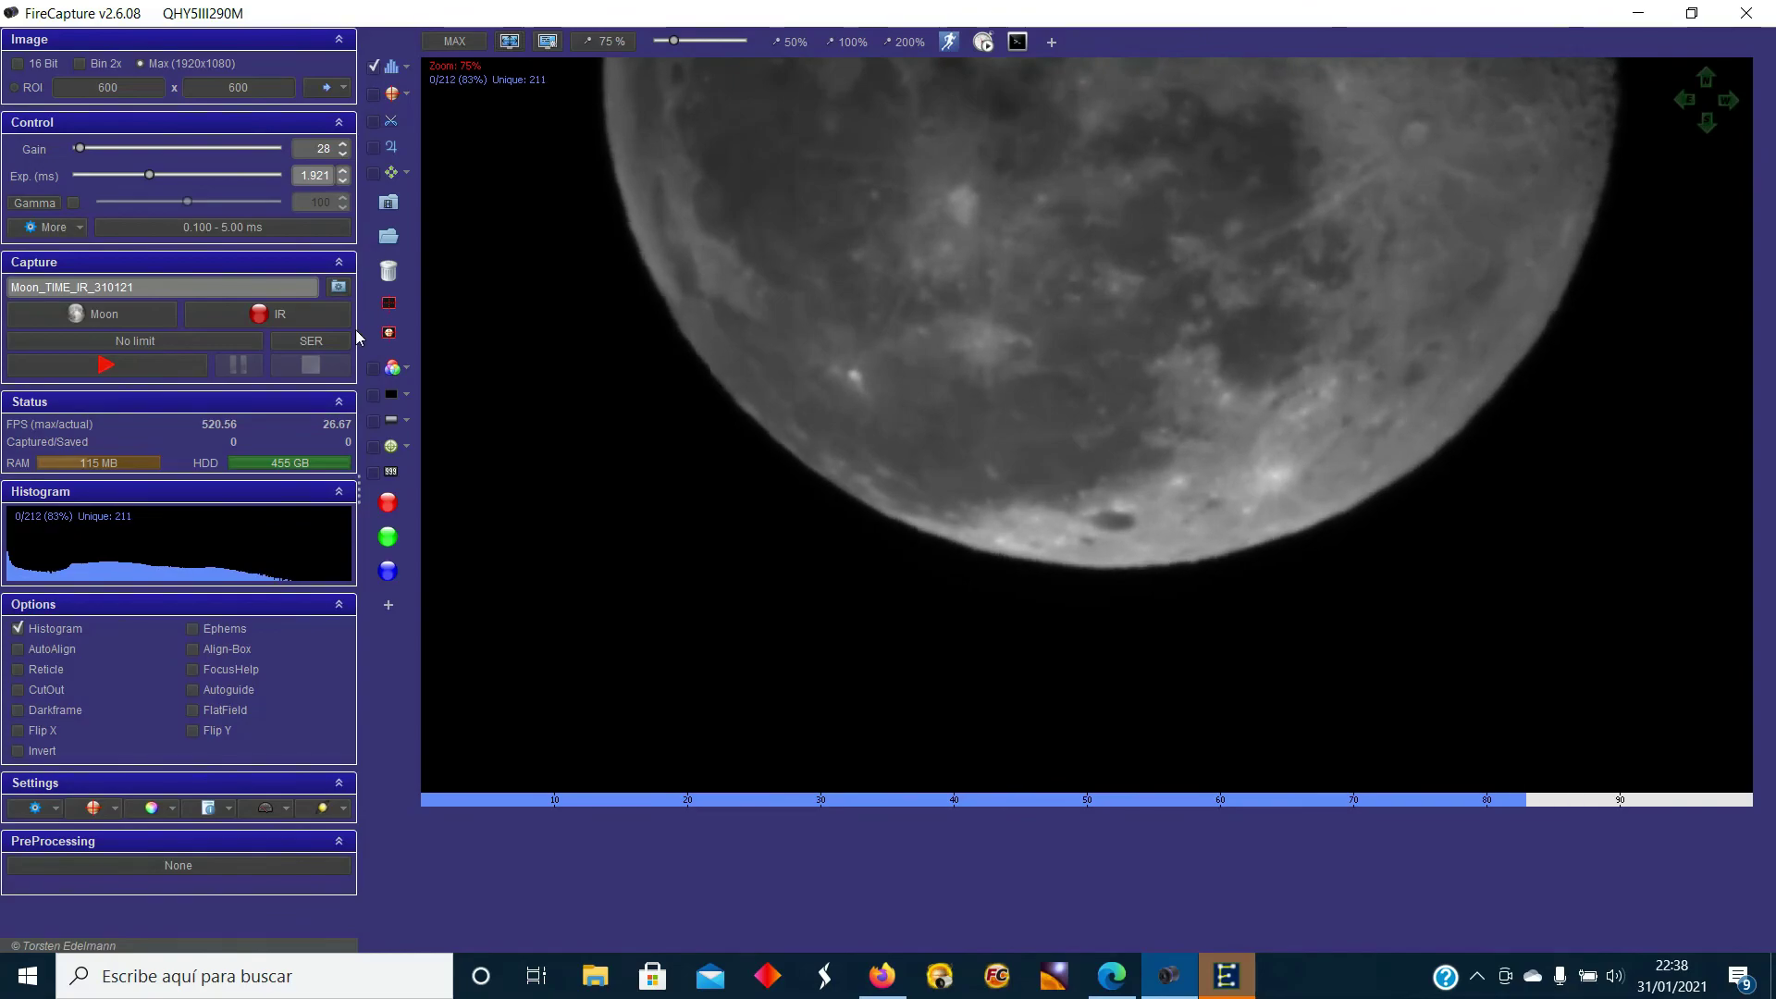
Turn on the reticle and record a SER video of the Moon's lower part for about 73 seconds.
click(380, 450)
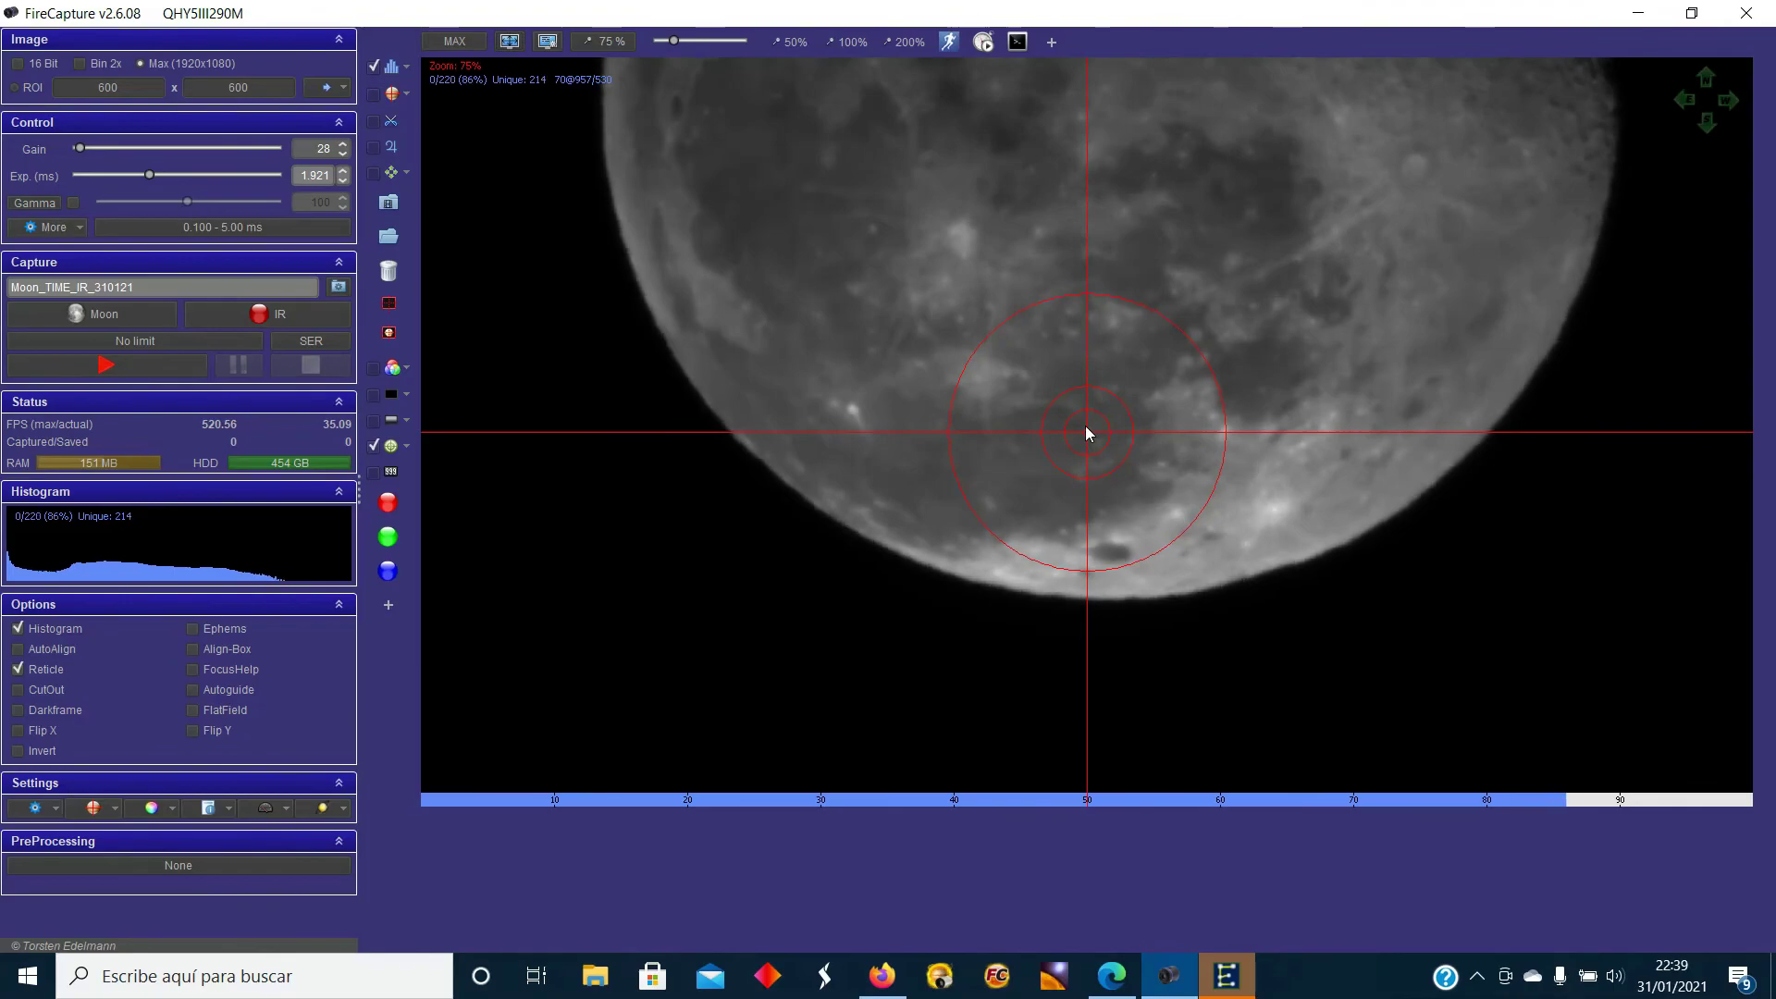
click(106, 365)
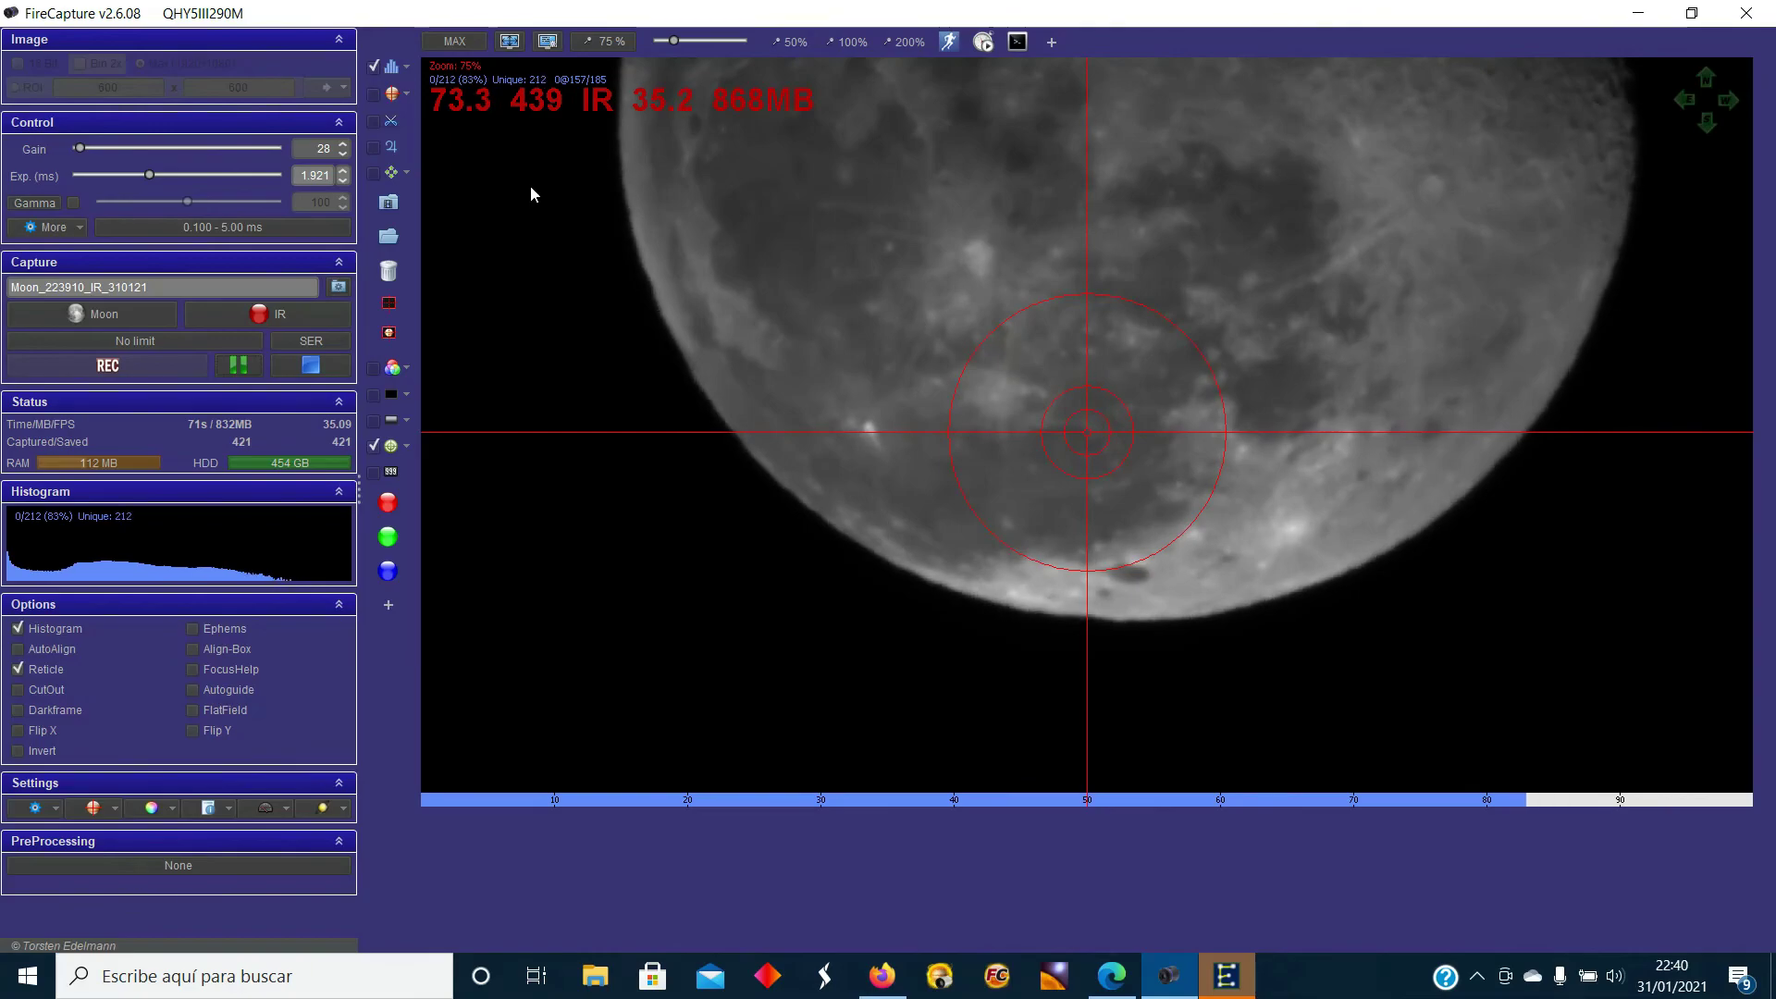
click(290, 370)
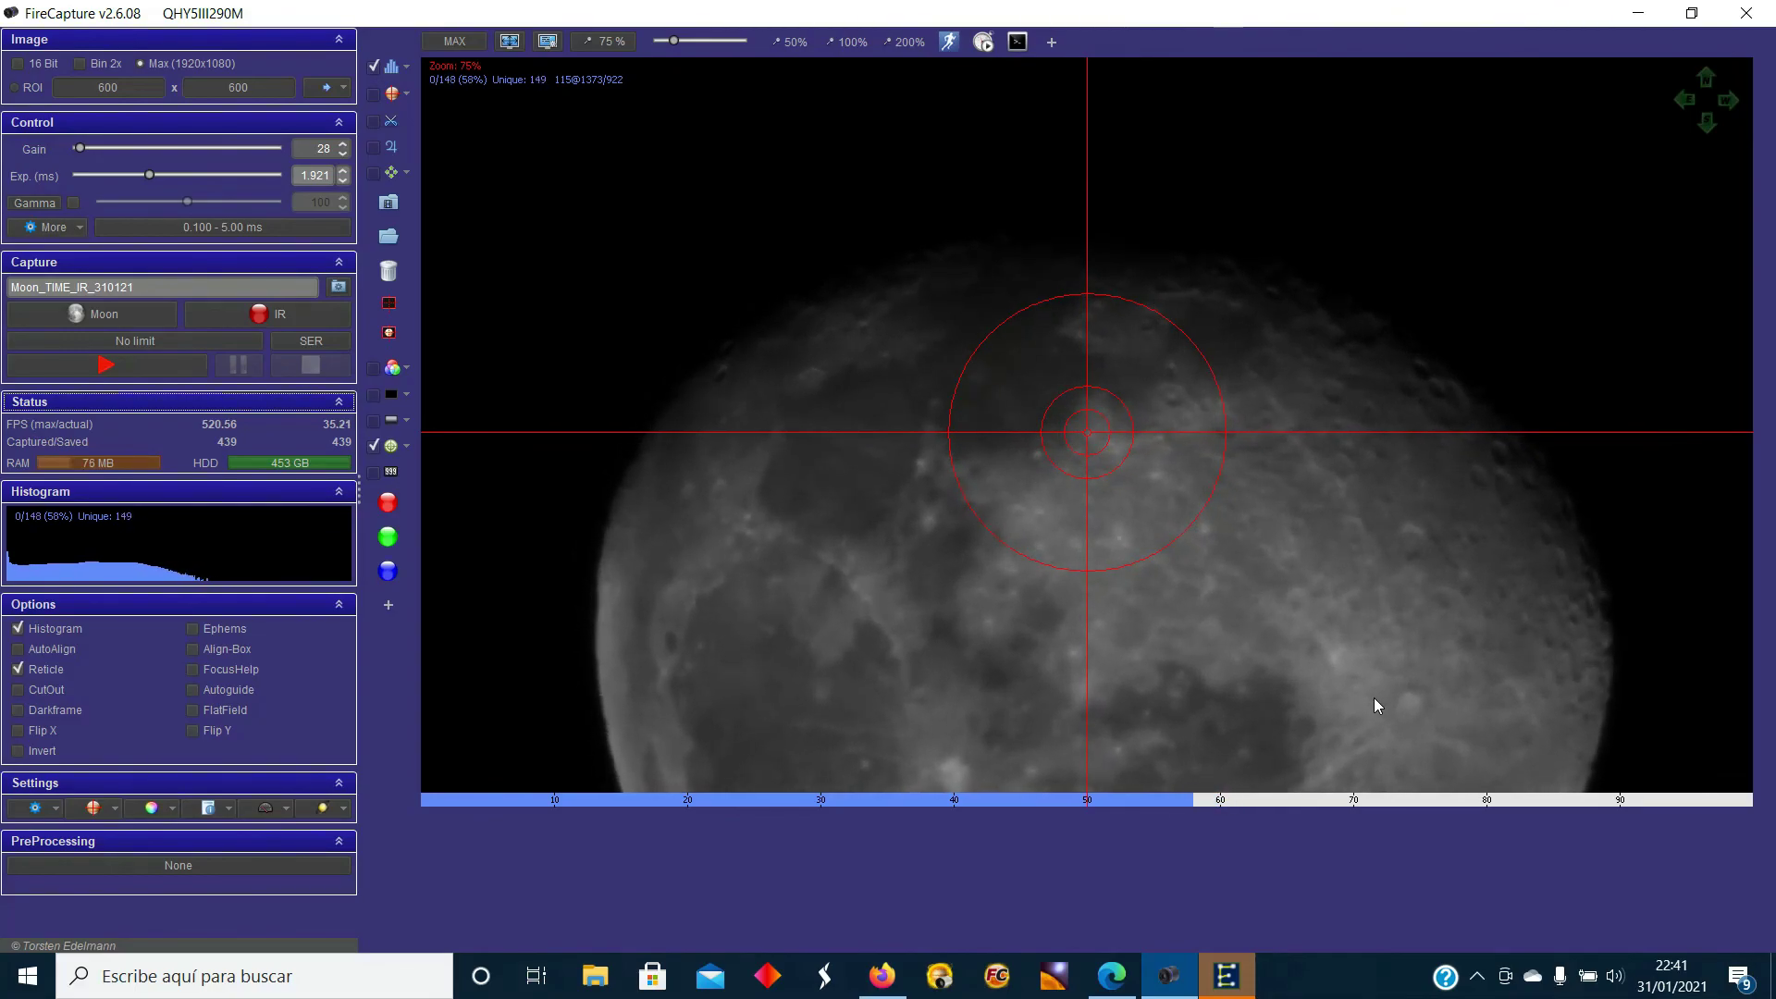
Record a second video covering the Moon's upper part for about 60 seconds, and hide the reticle.
click(125, 373)
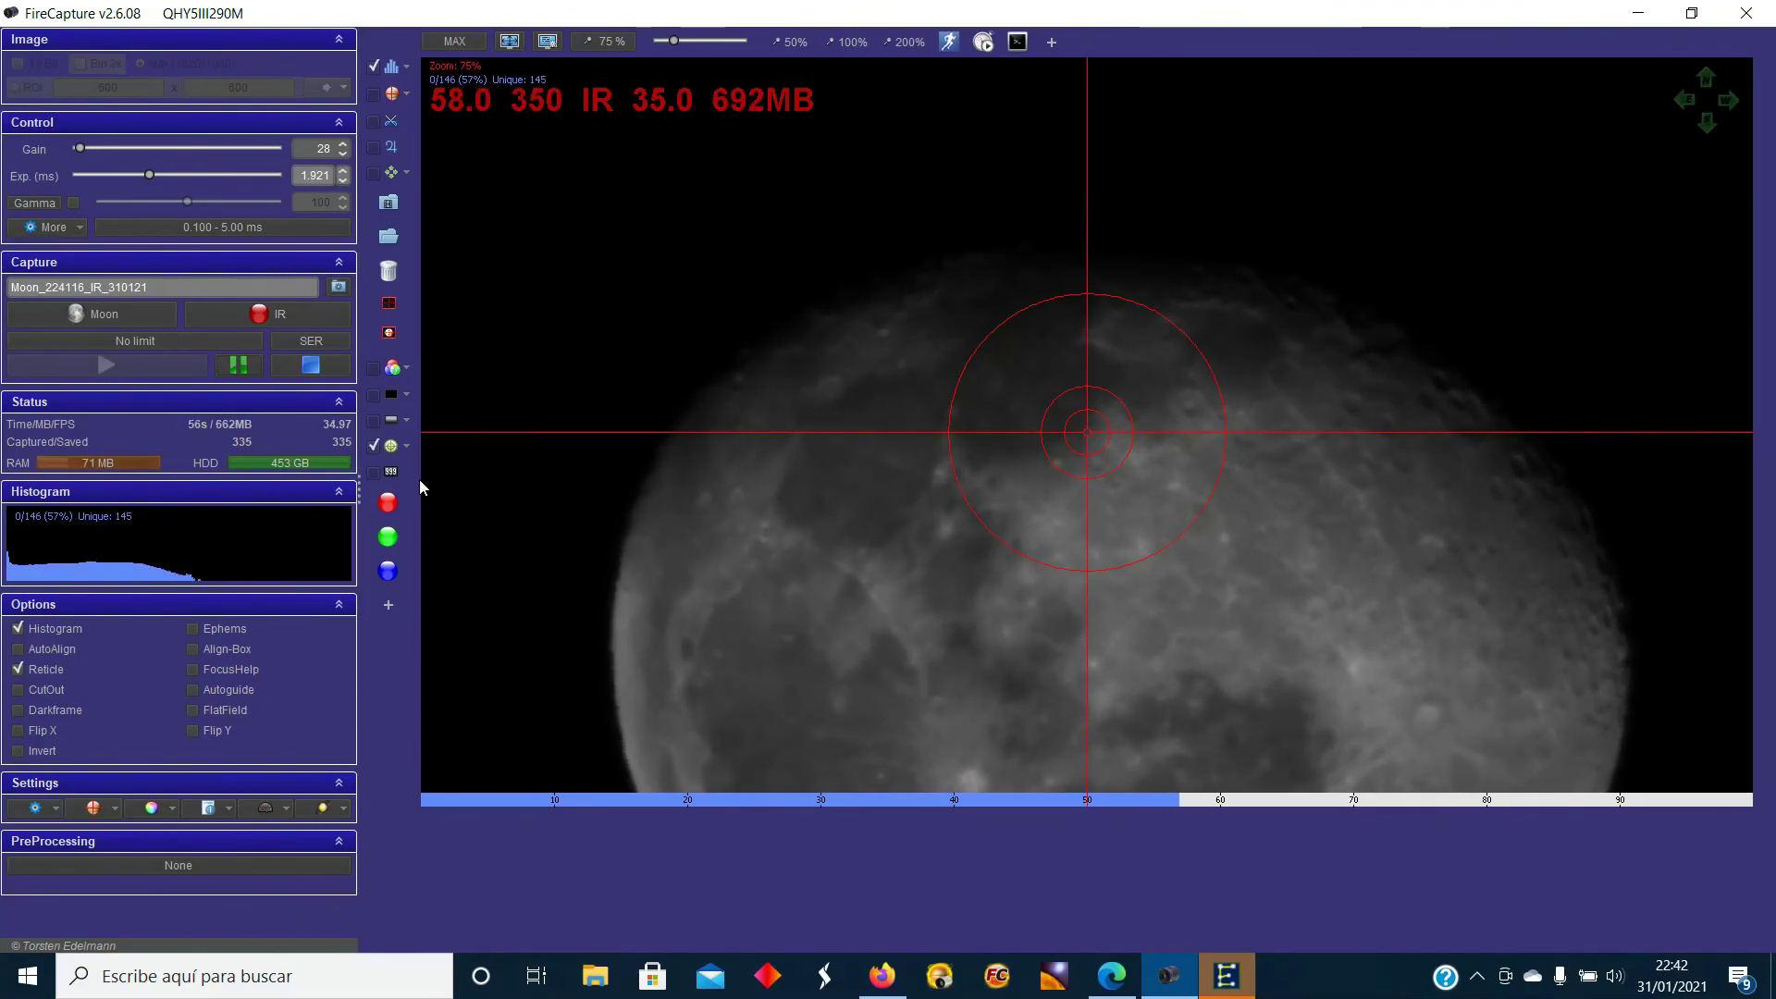
click(317, 366)
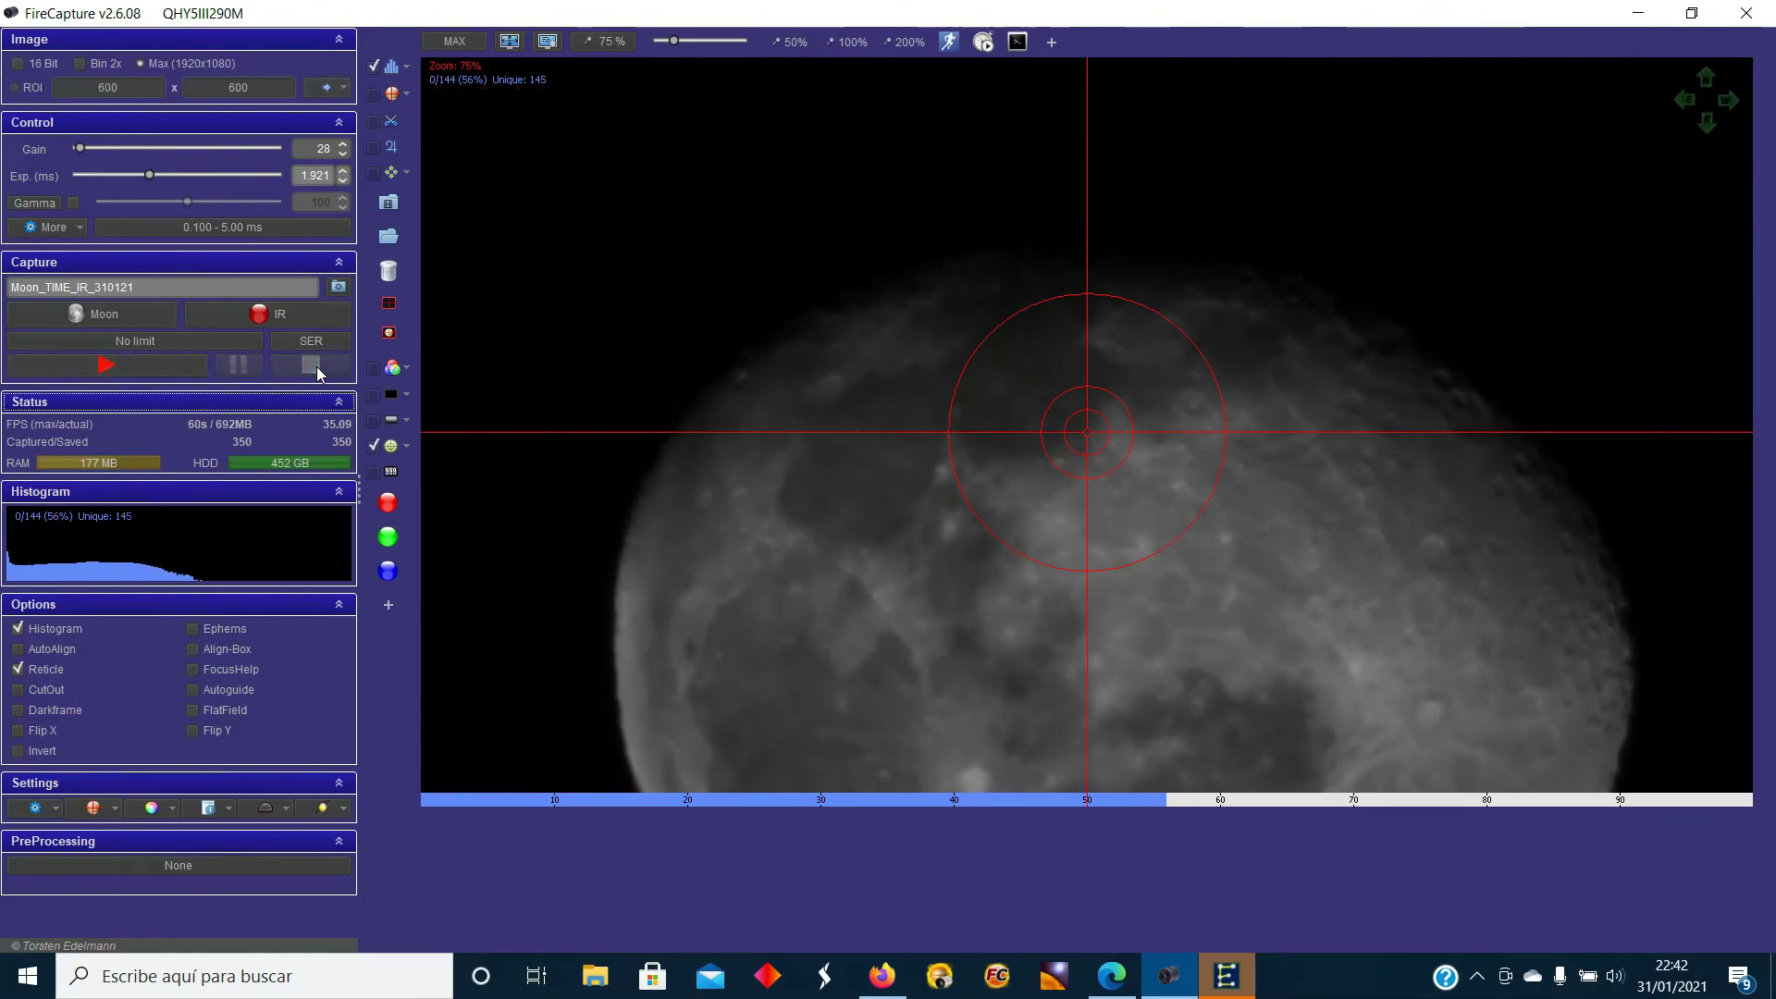
click(375, 446)
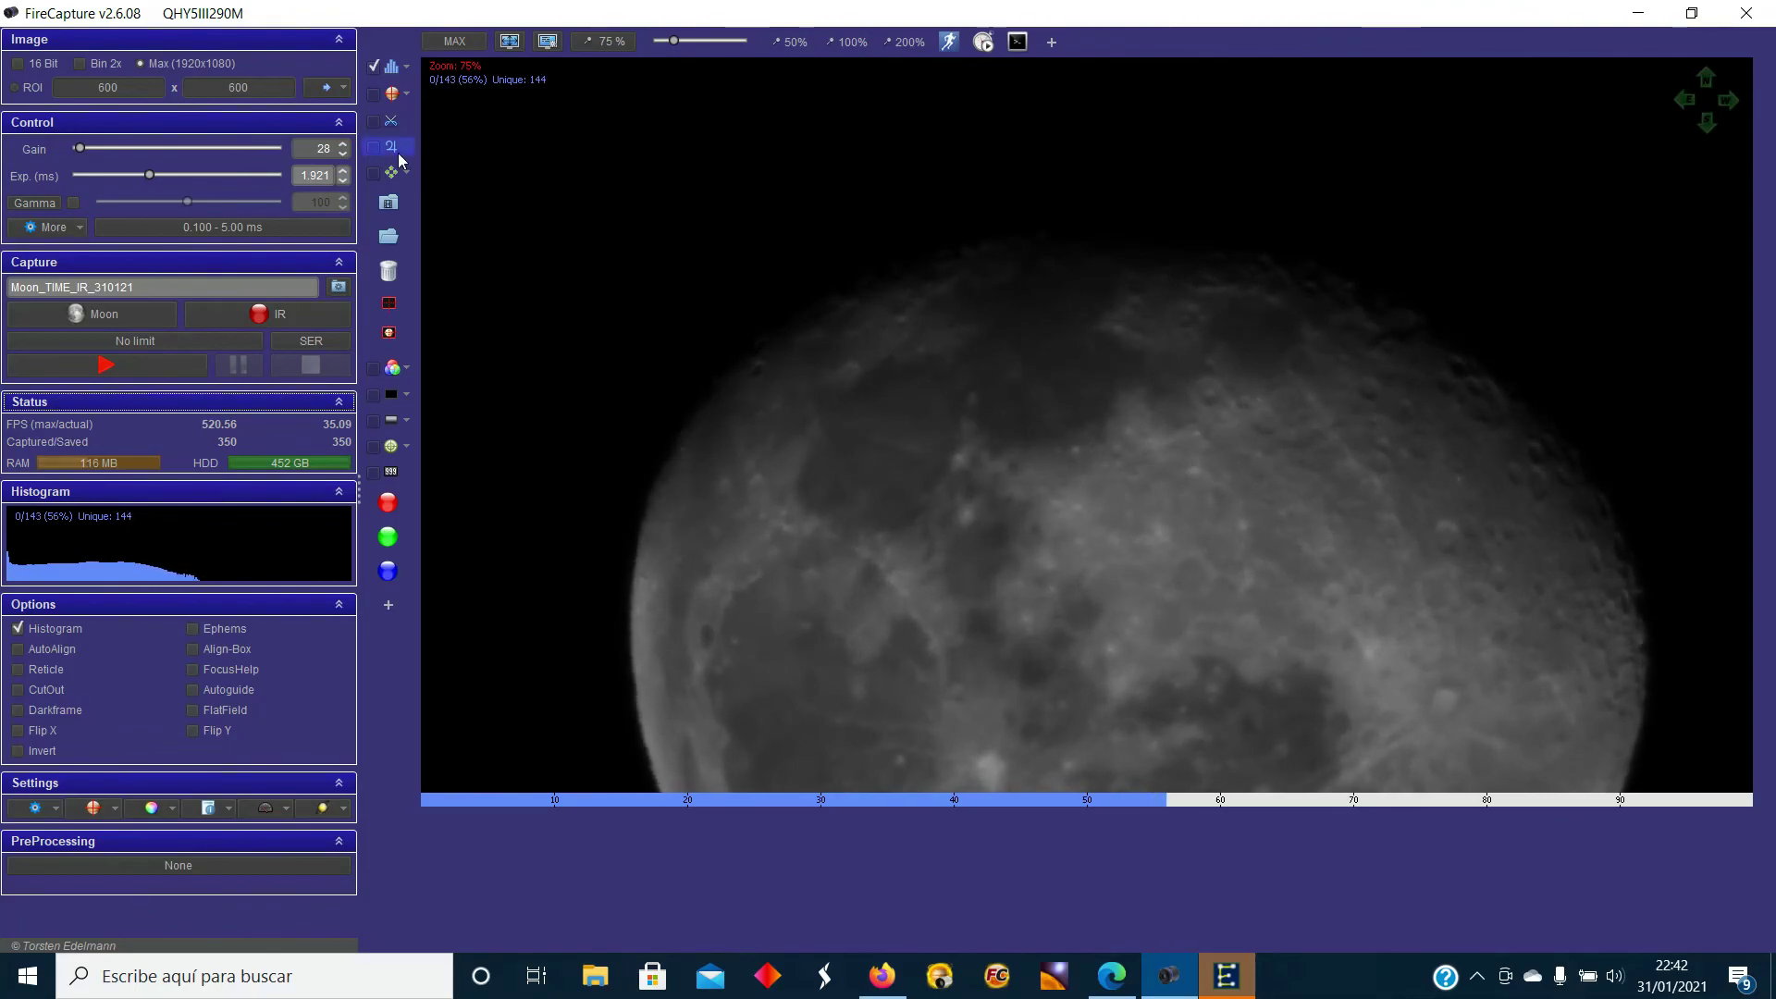
Reduce the capture ROI to the 200x200 preset and fit the preview to the window.
click(330, 88)
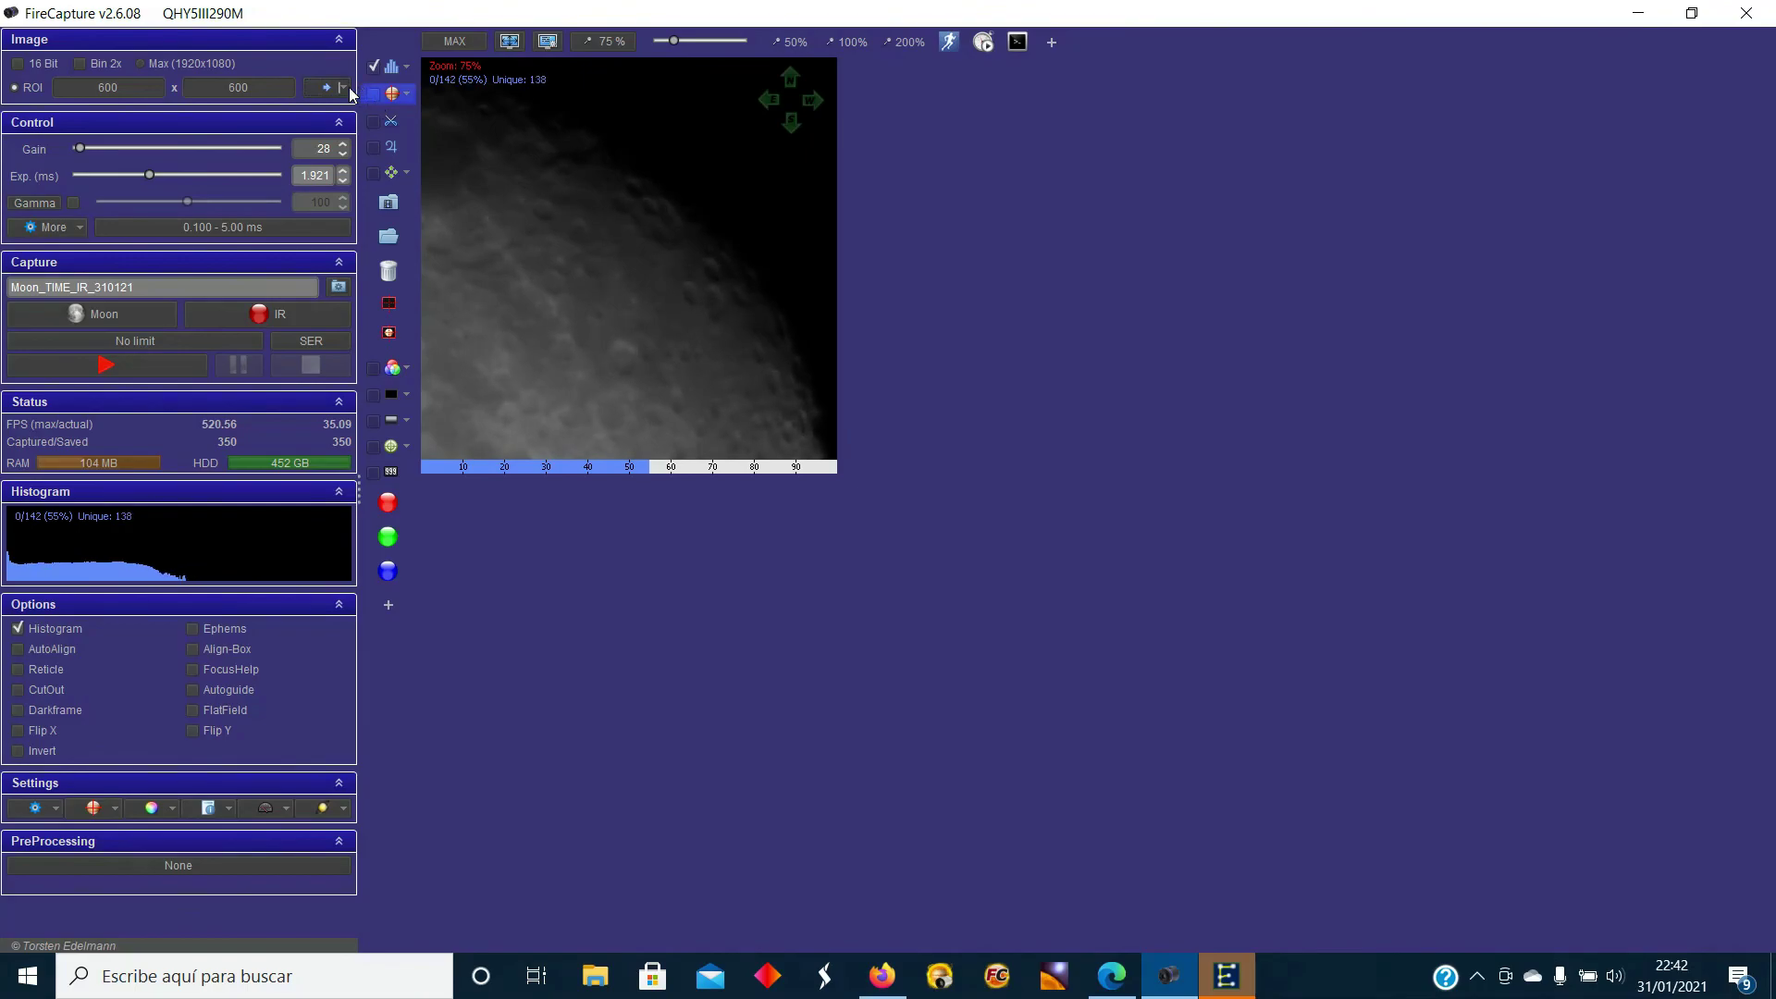
click(344, 89)
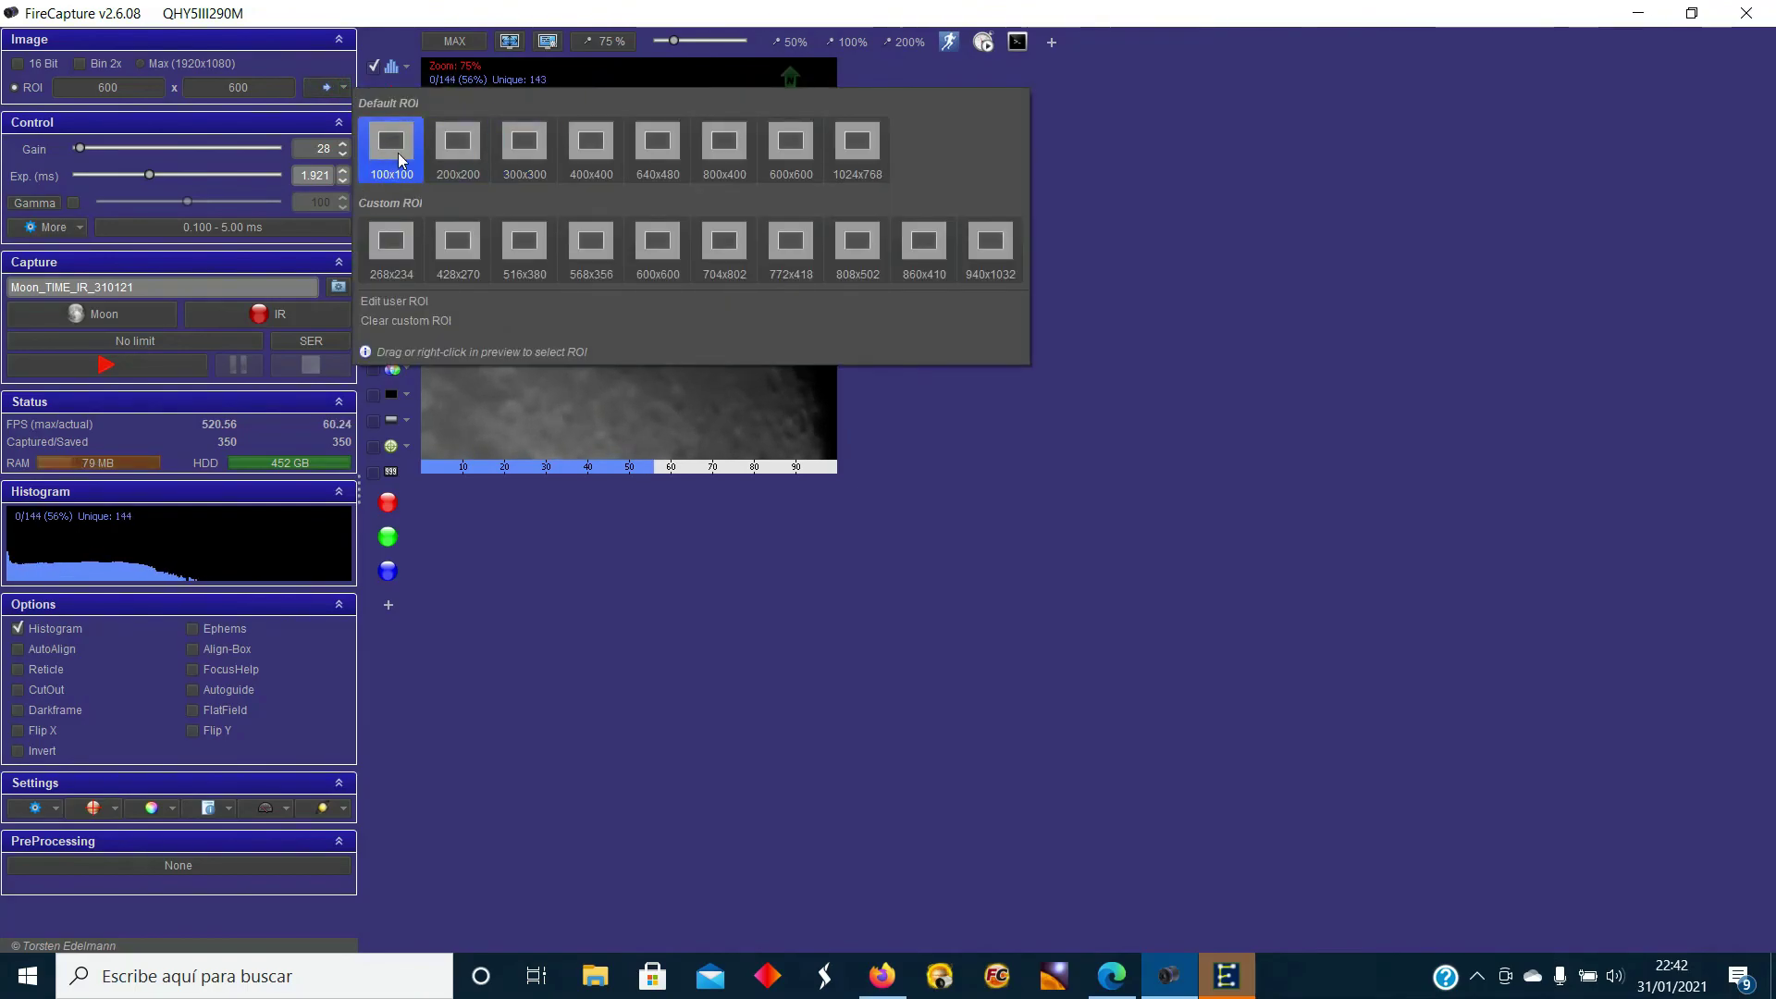
click(435, 146)
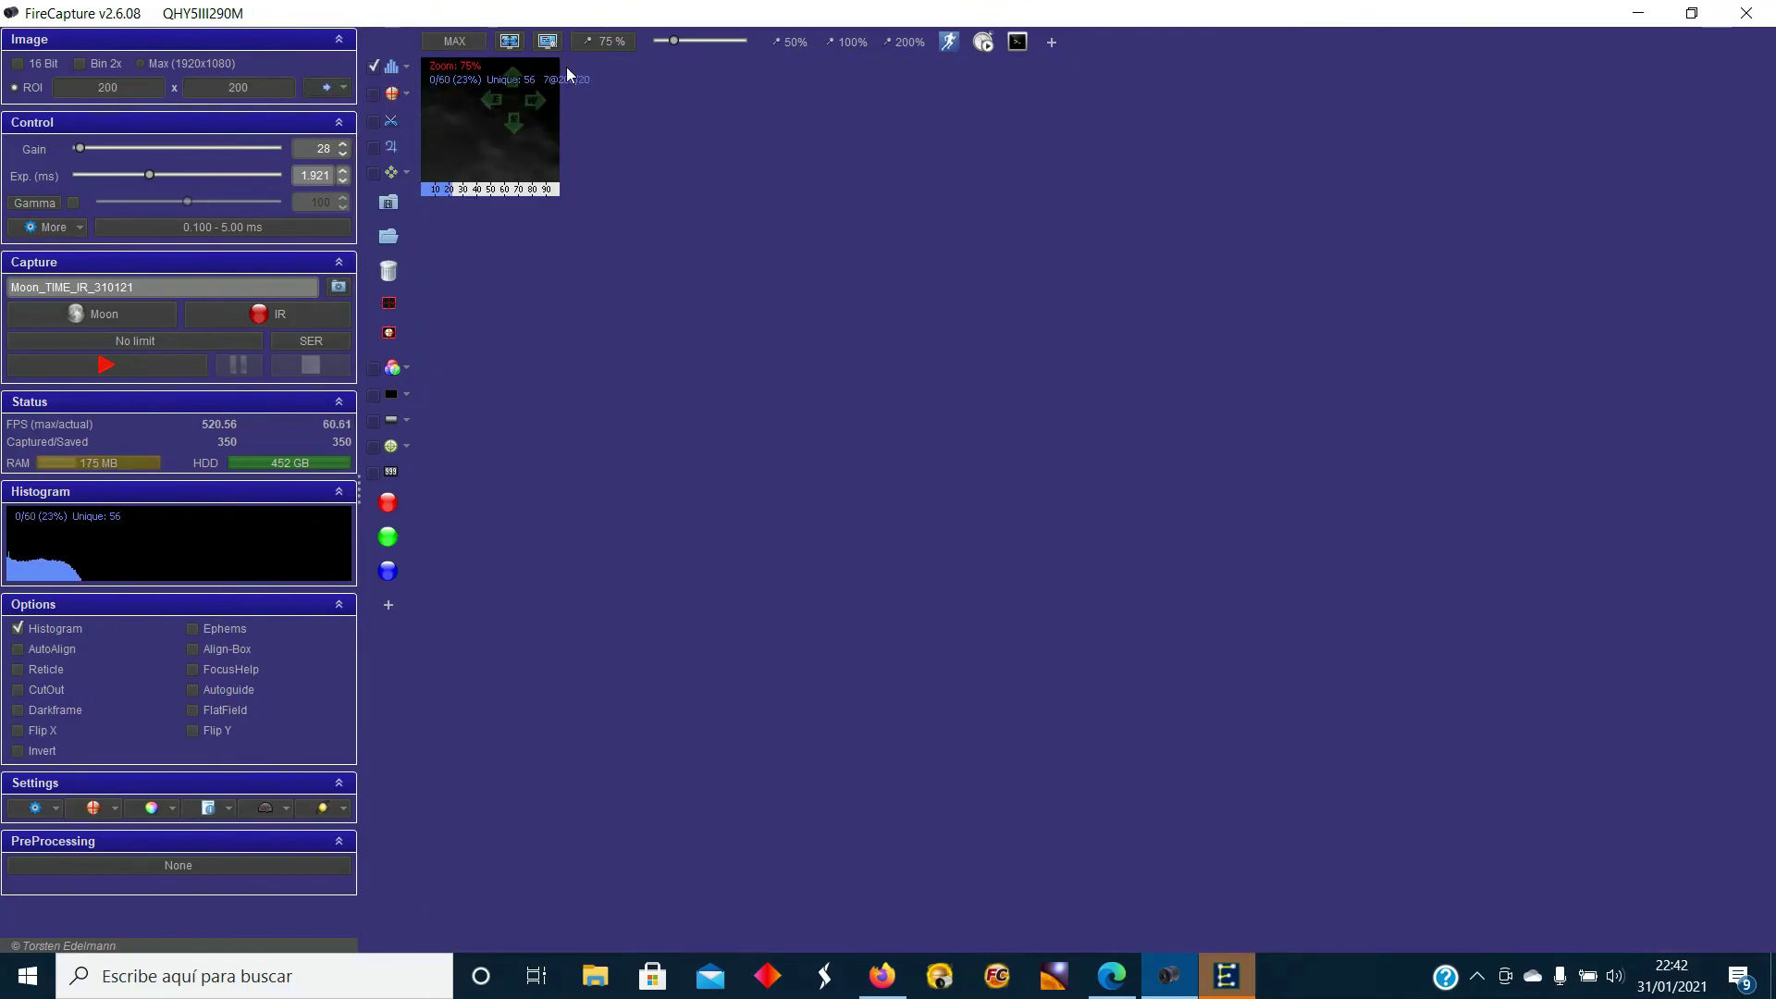
click(510, 42)
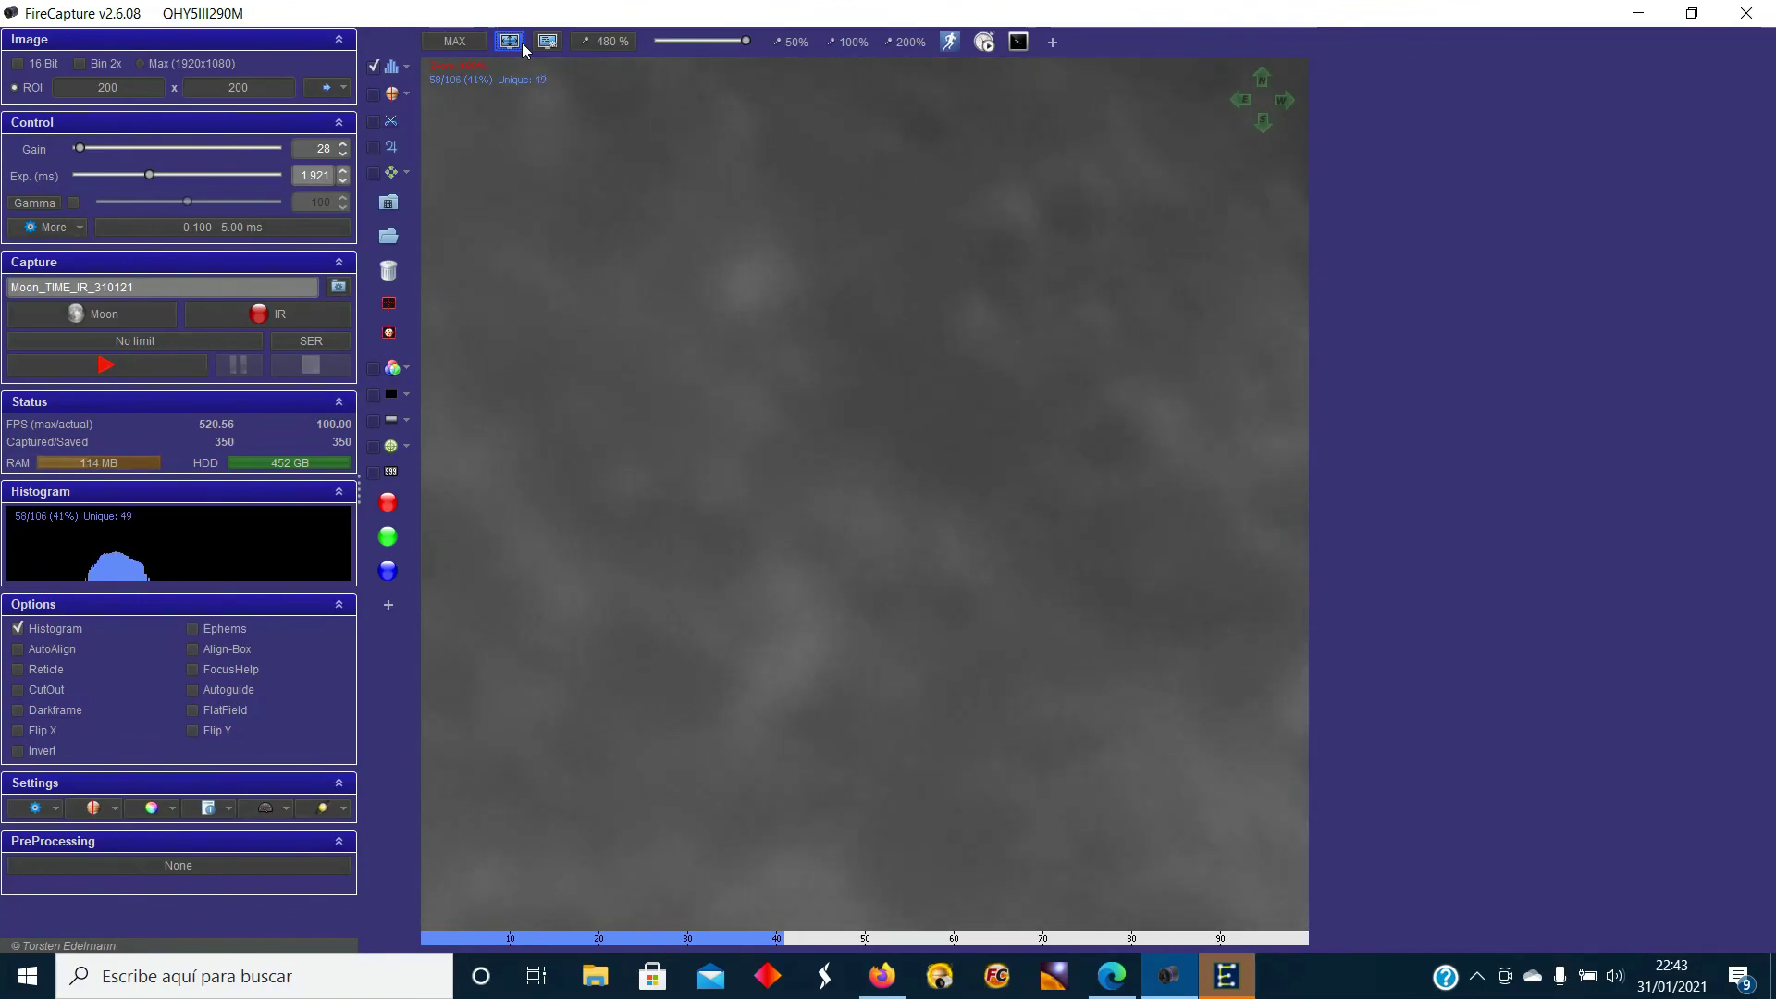
Try the 800x400 ROI preset with the preview fitted, and restore the maximum 1920x1080 image size.
click(343, 89)
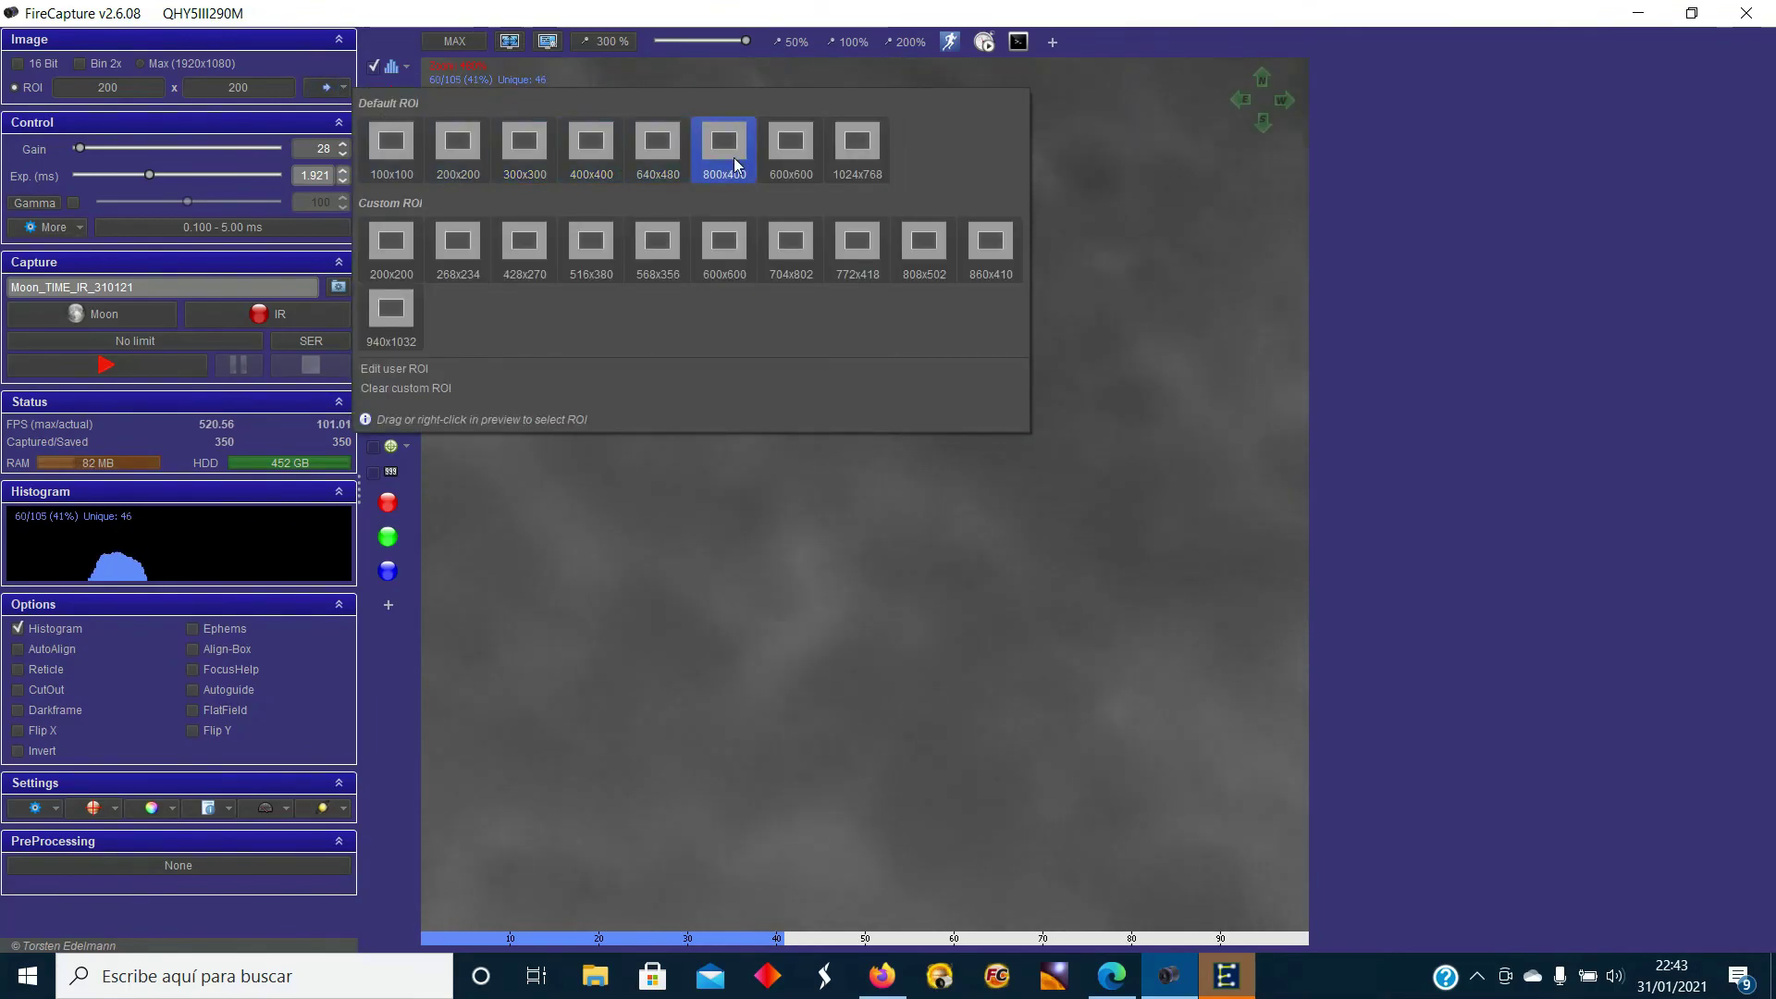
click(735, 157)
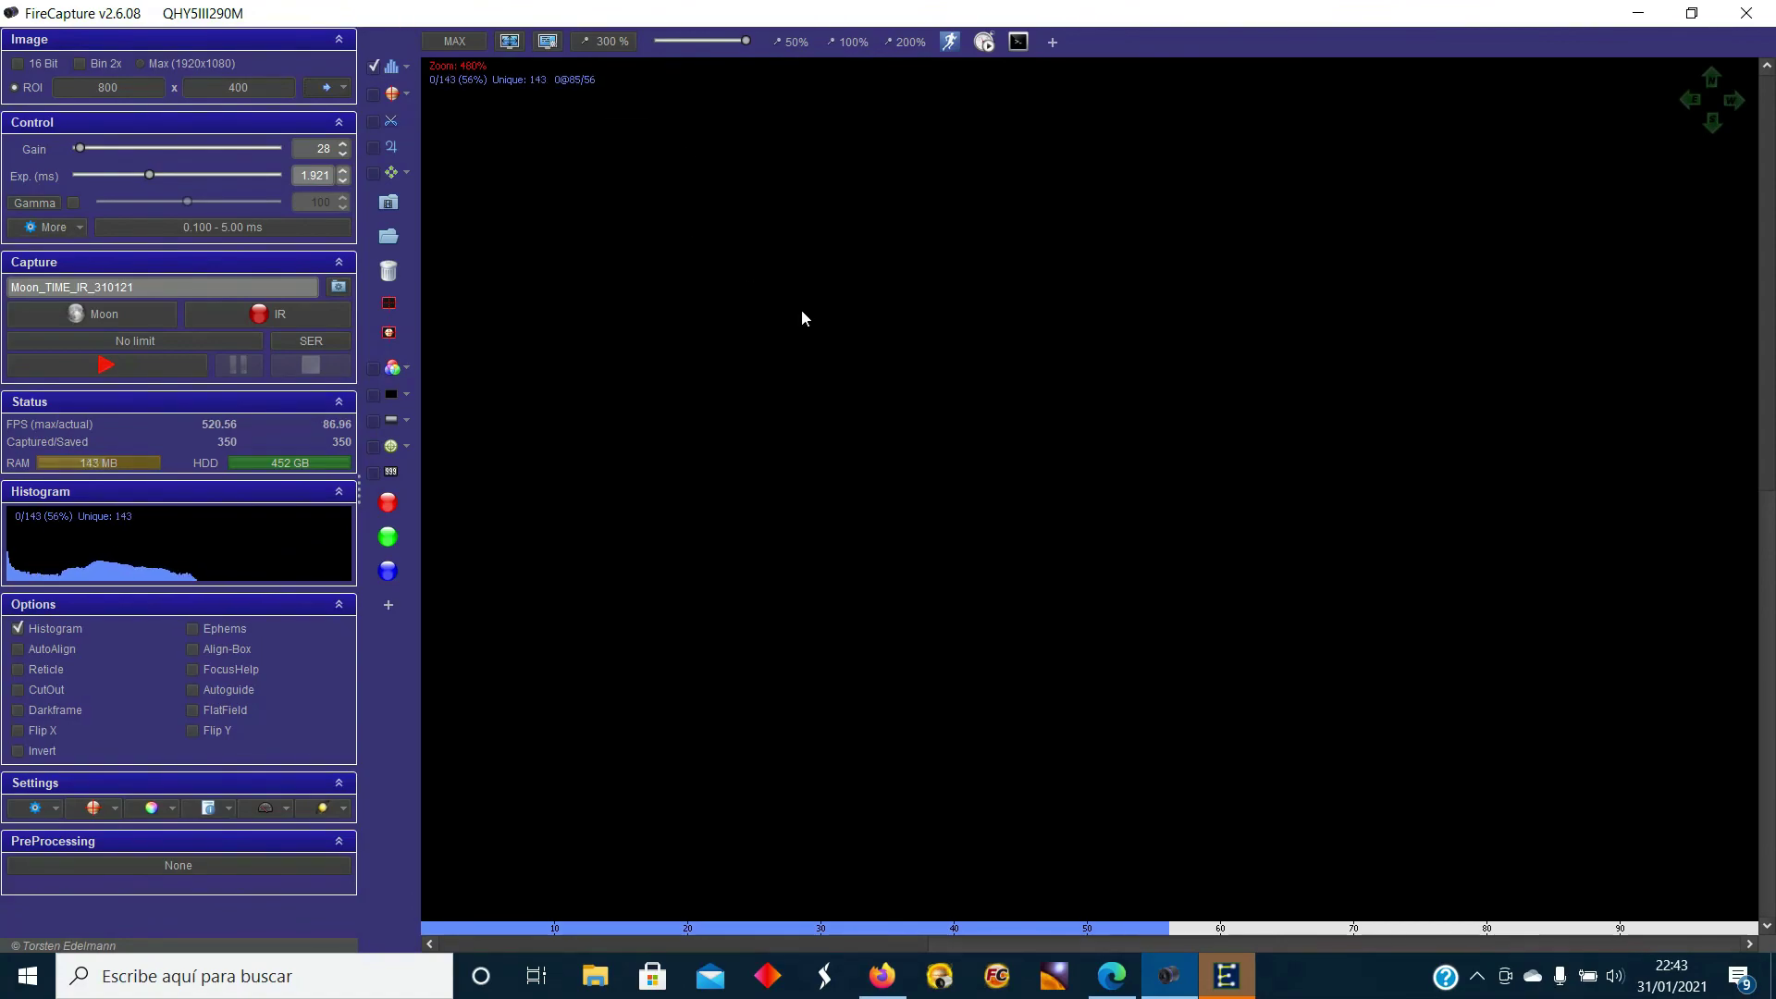
click(510, 43)
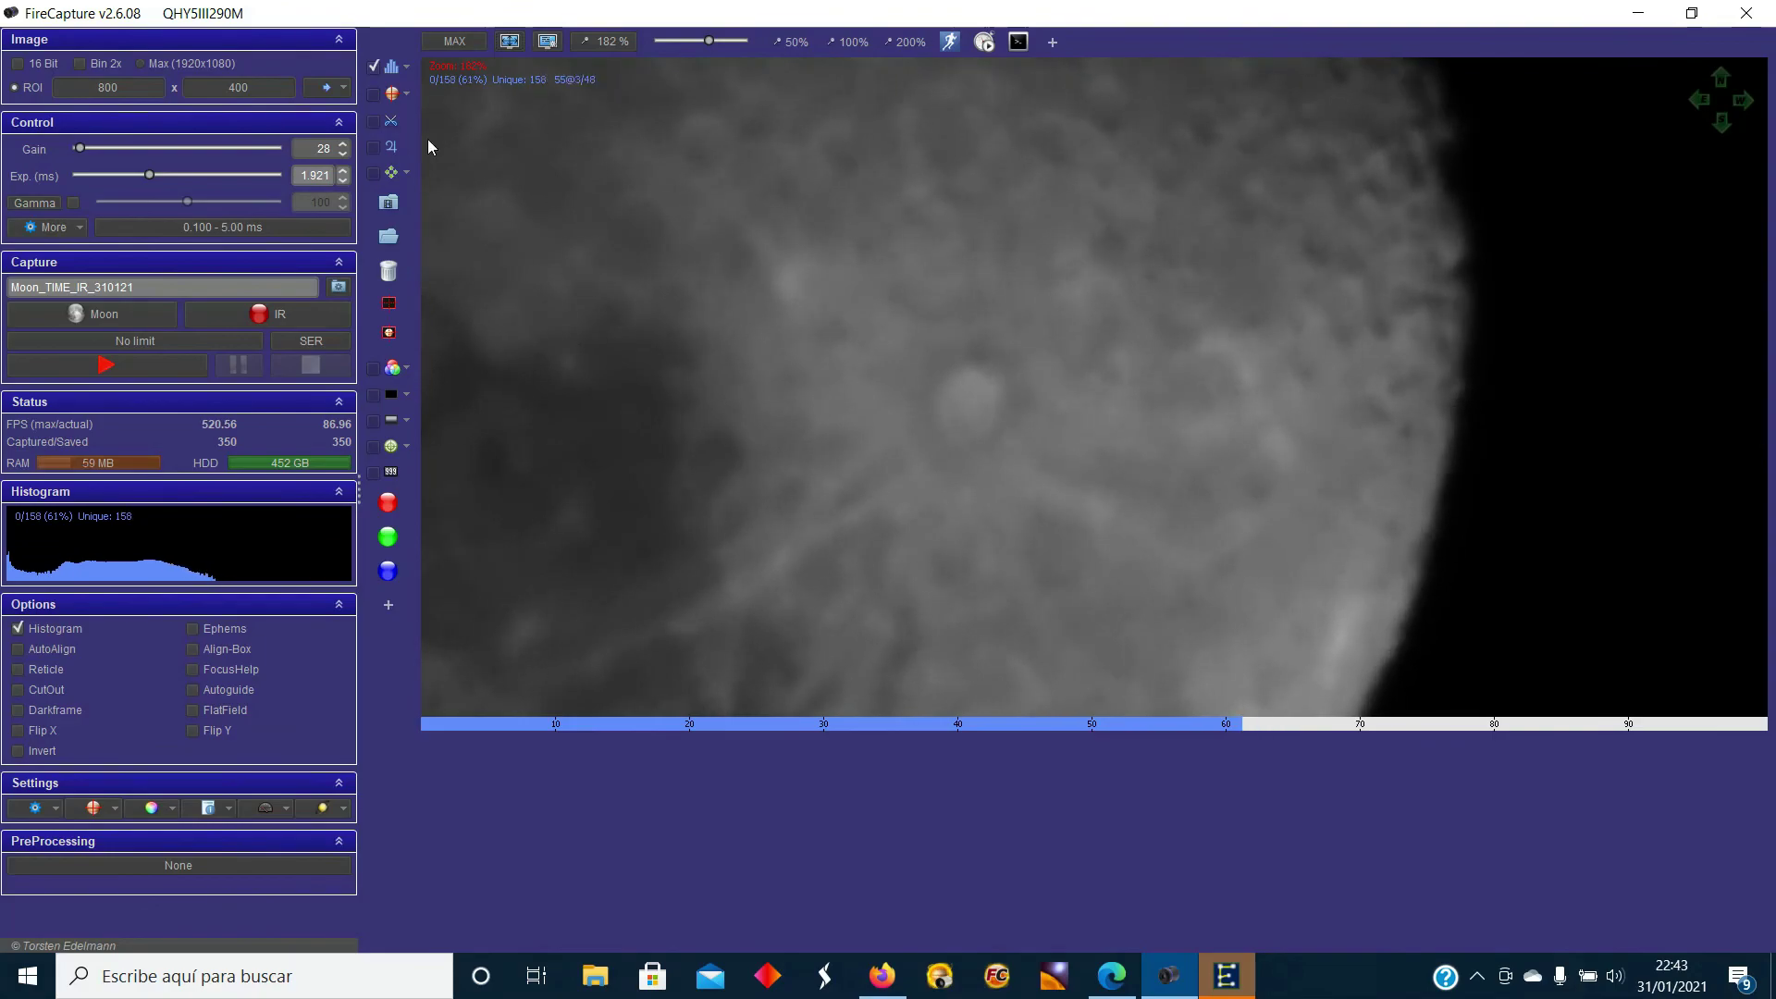
click(140, 64)
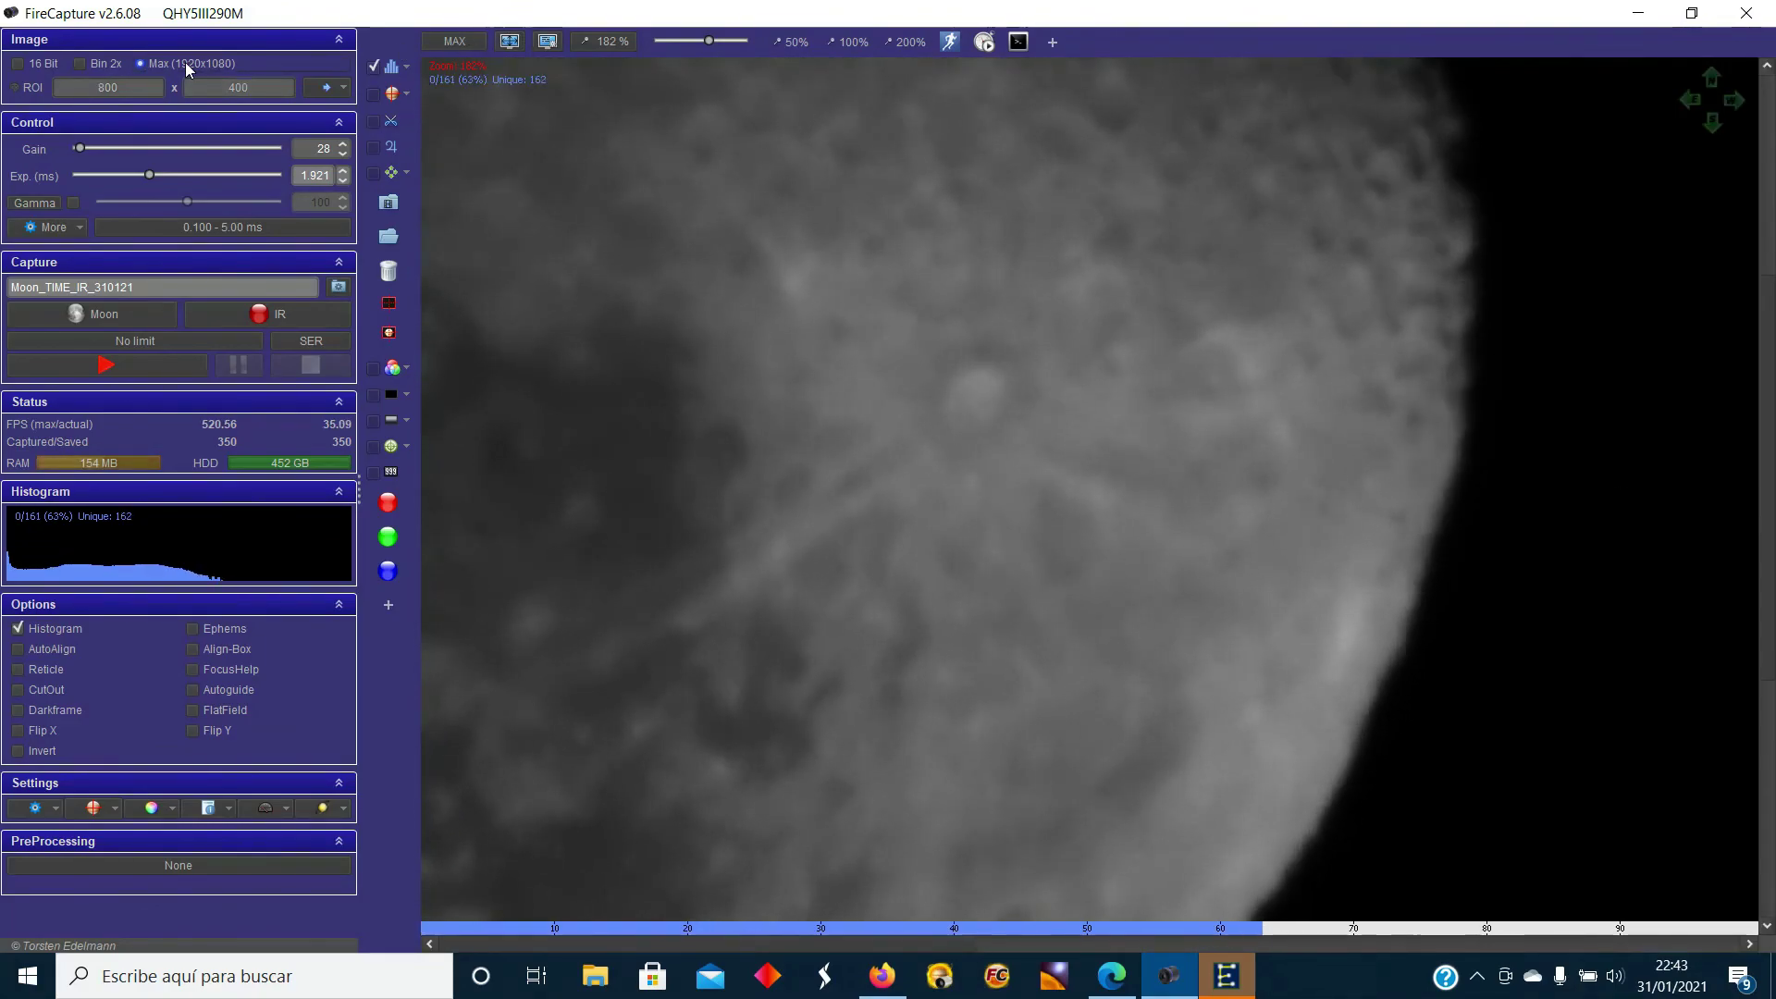
click(510, 42)
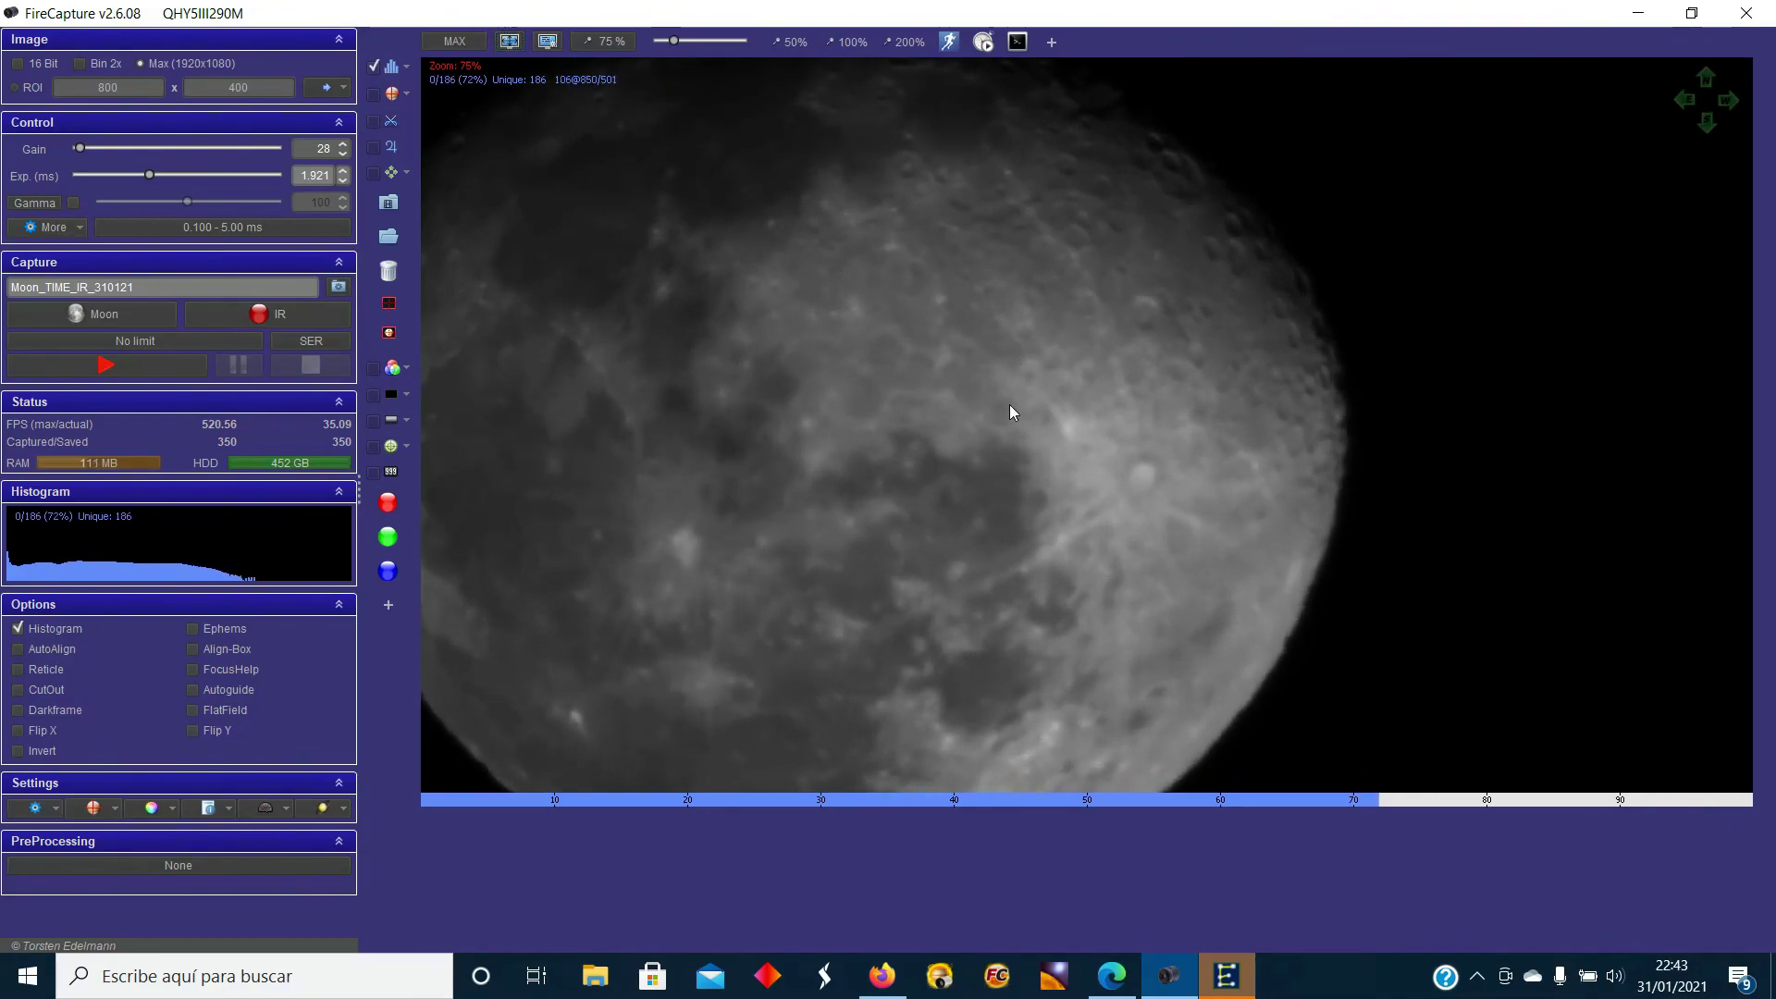
Define a custom 528x336 ROI around the bright rayed crater on the Moon and fit the preview to the window.
drag(970, 371, 1069, 500)
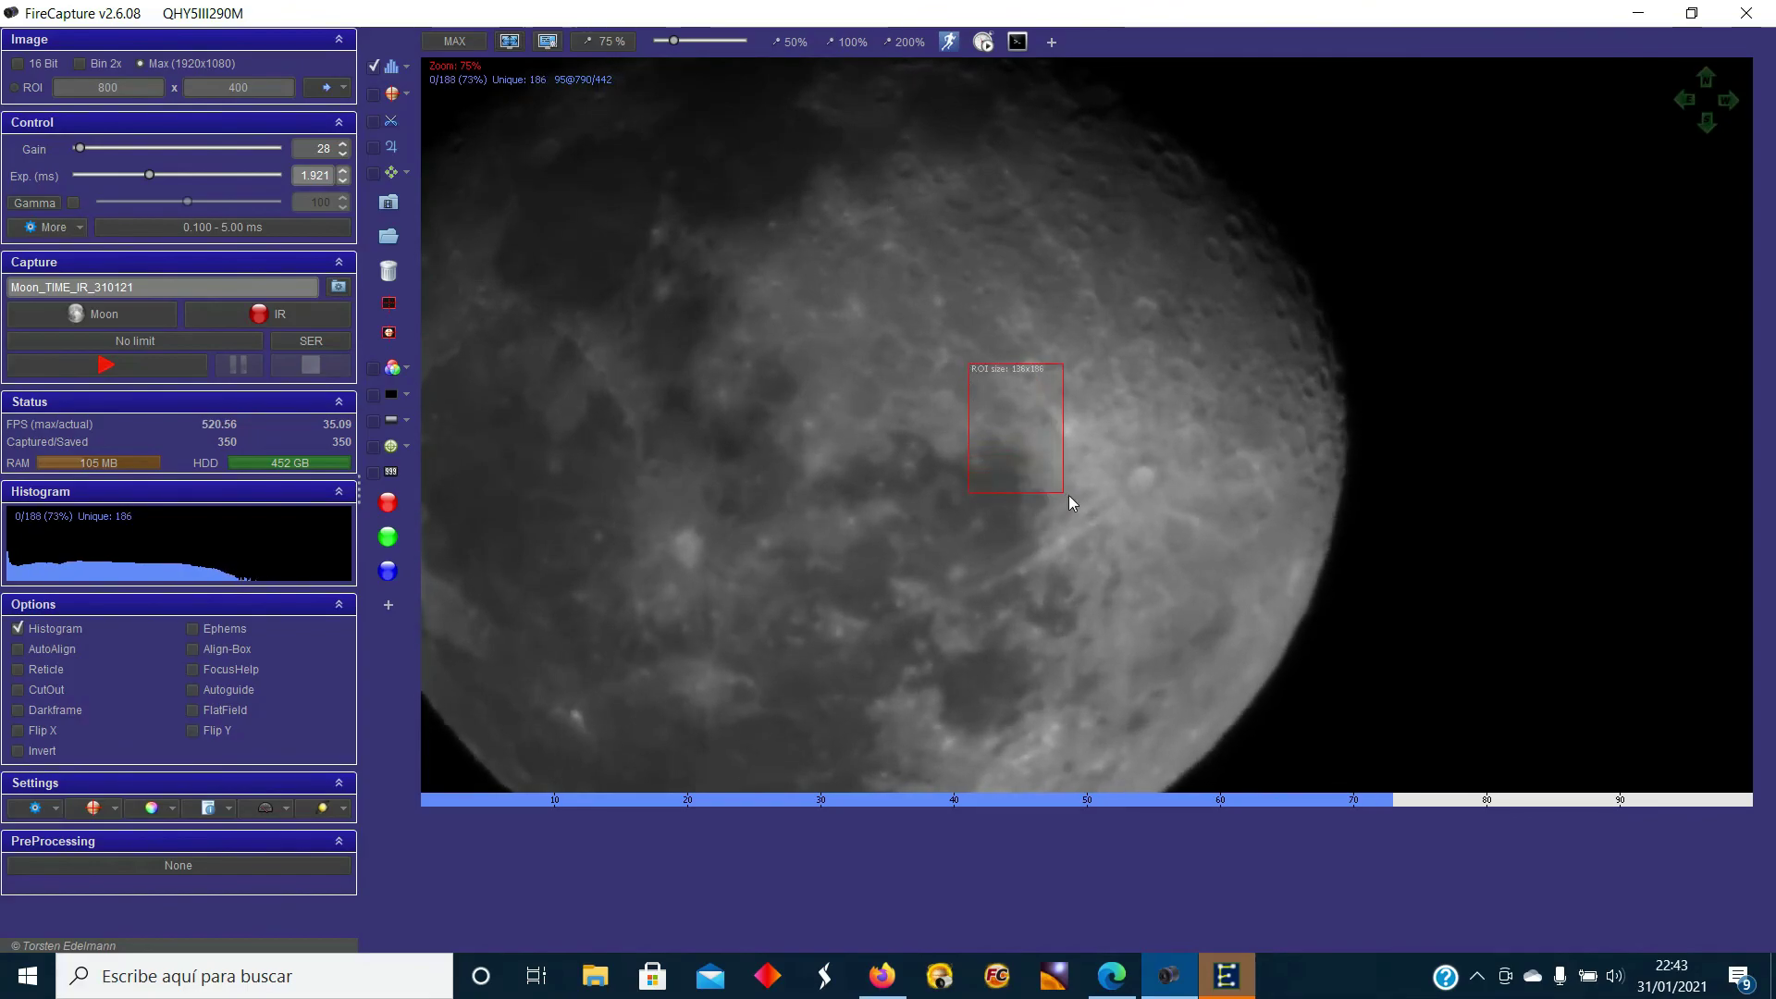
drag(1294, 537, 1336, 598)
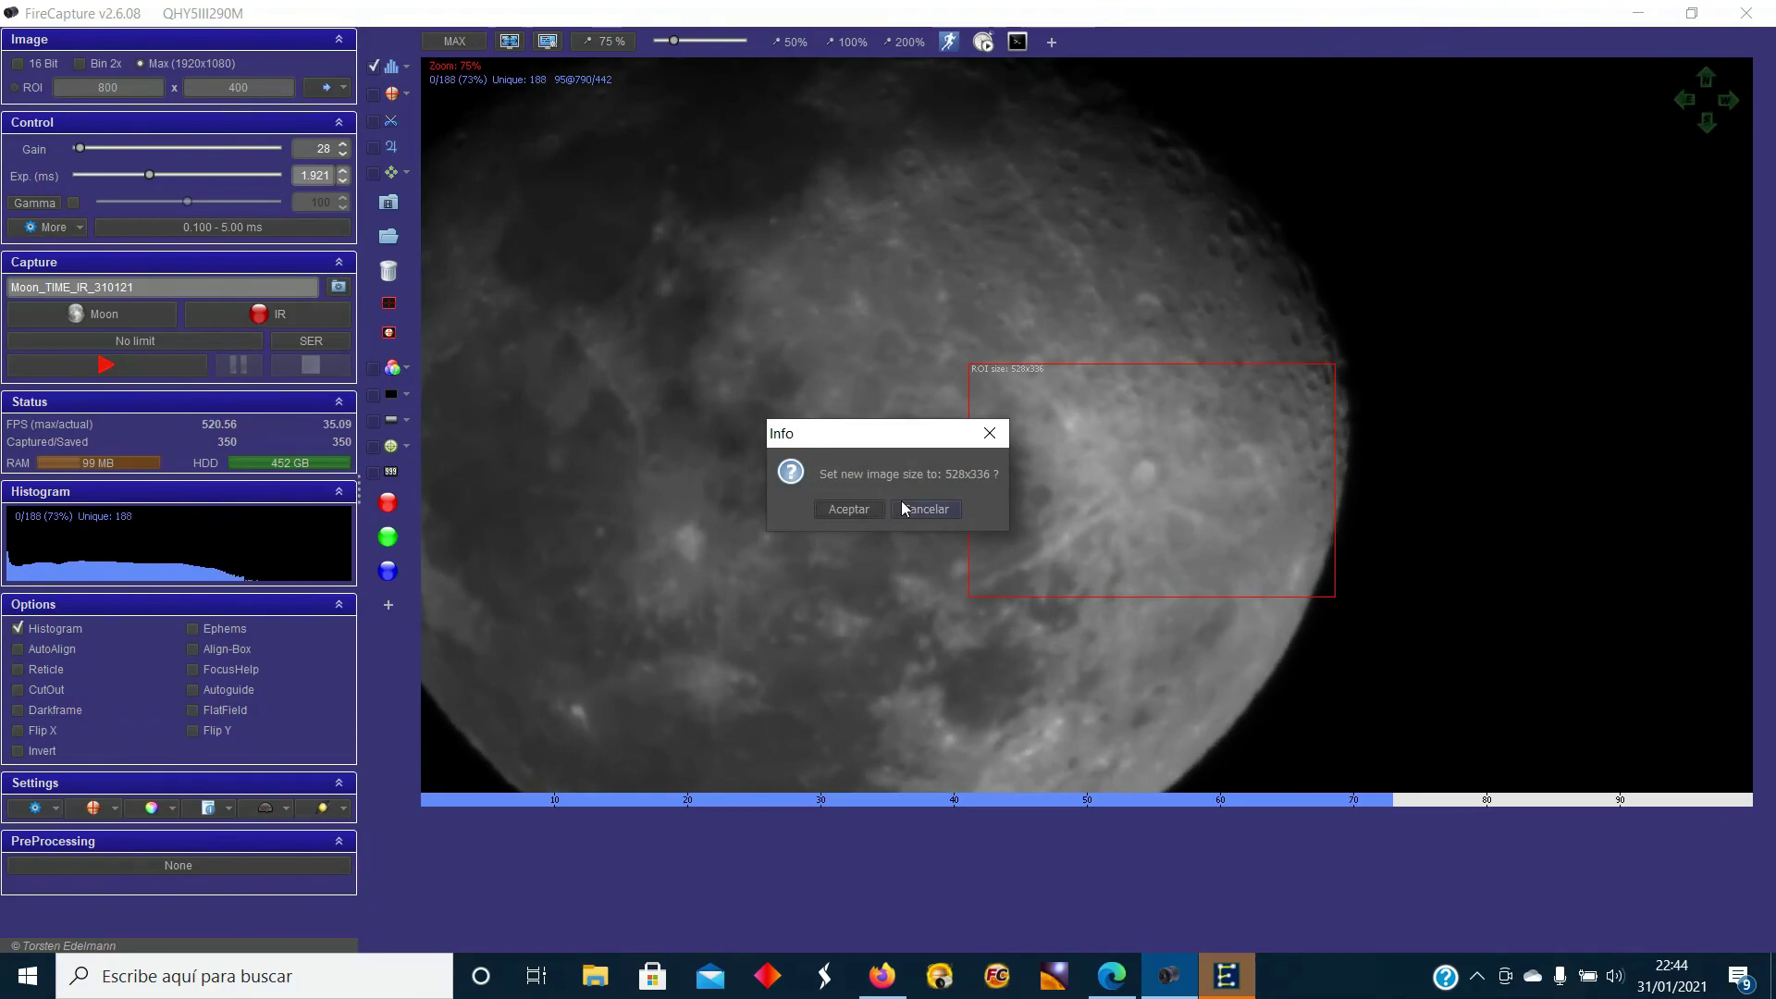
click(849, 510)
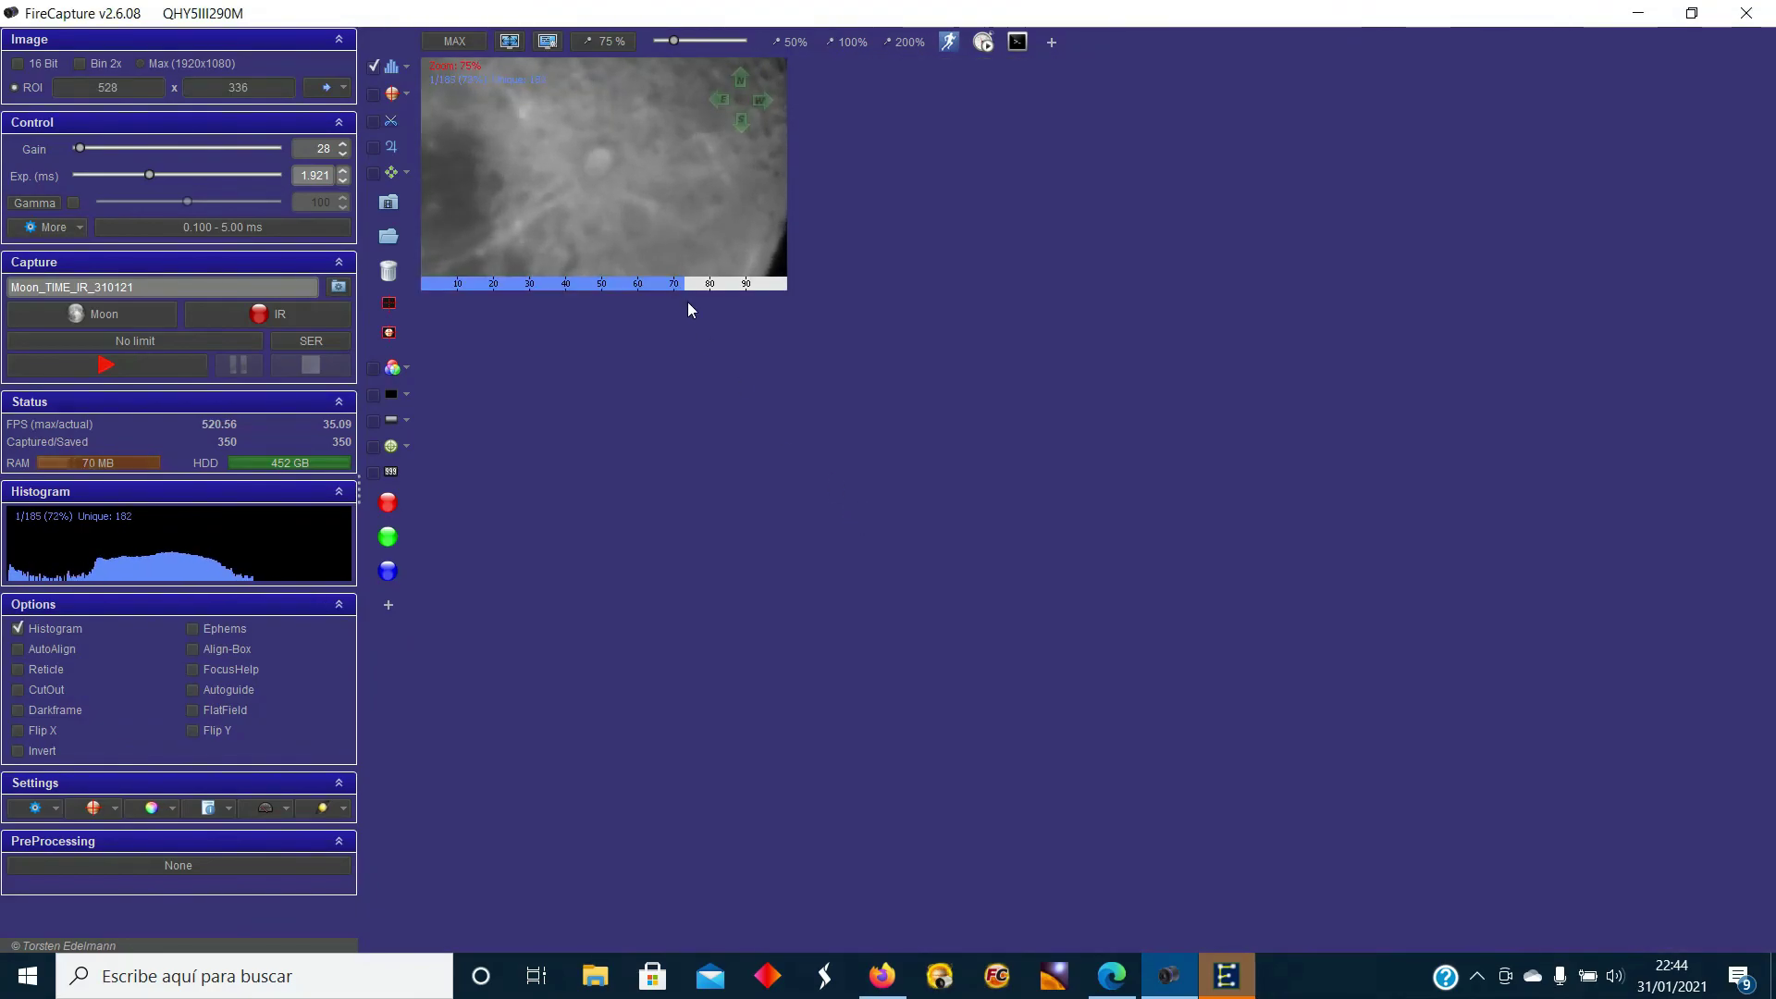
click(515, 44)
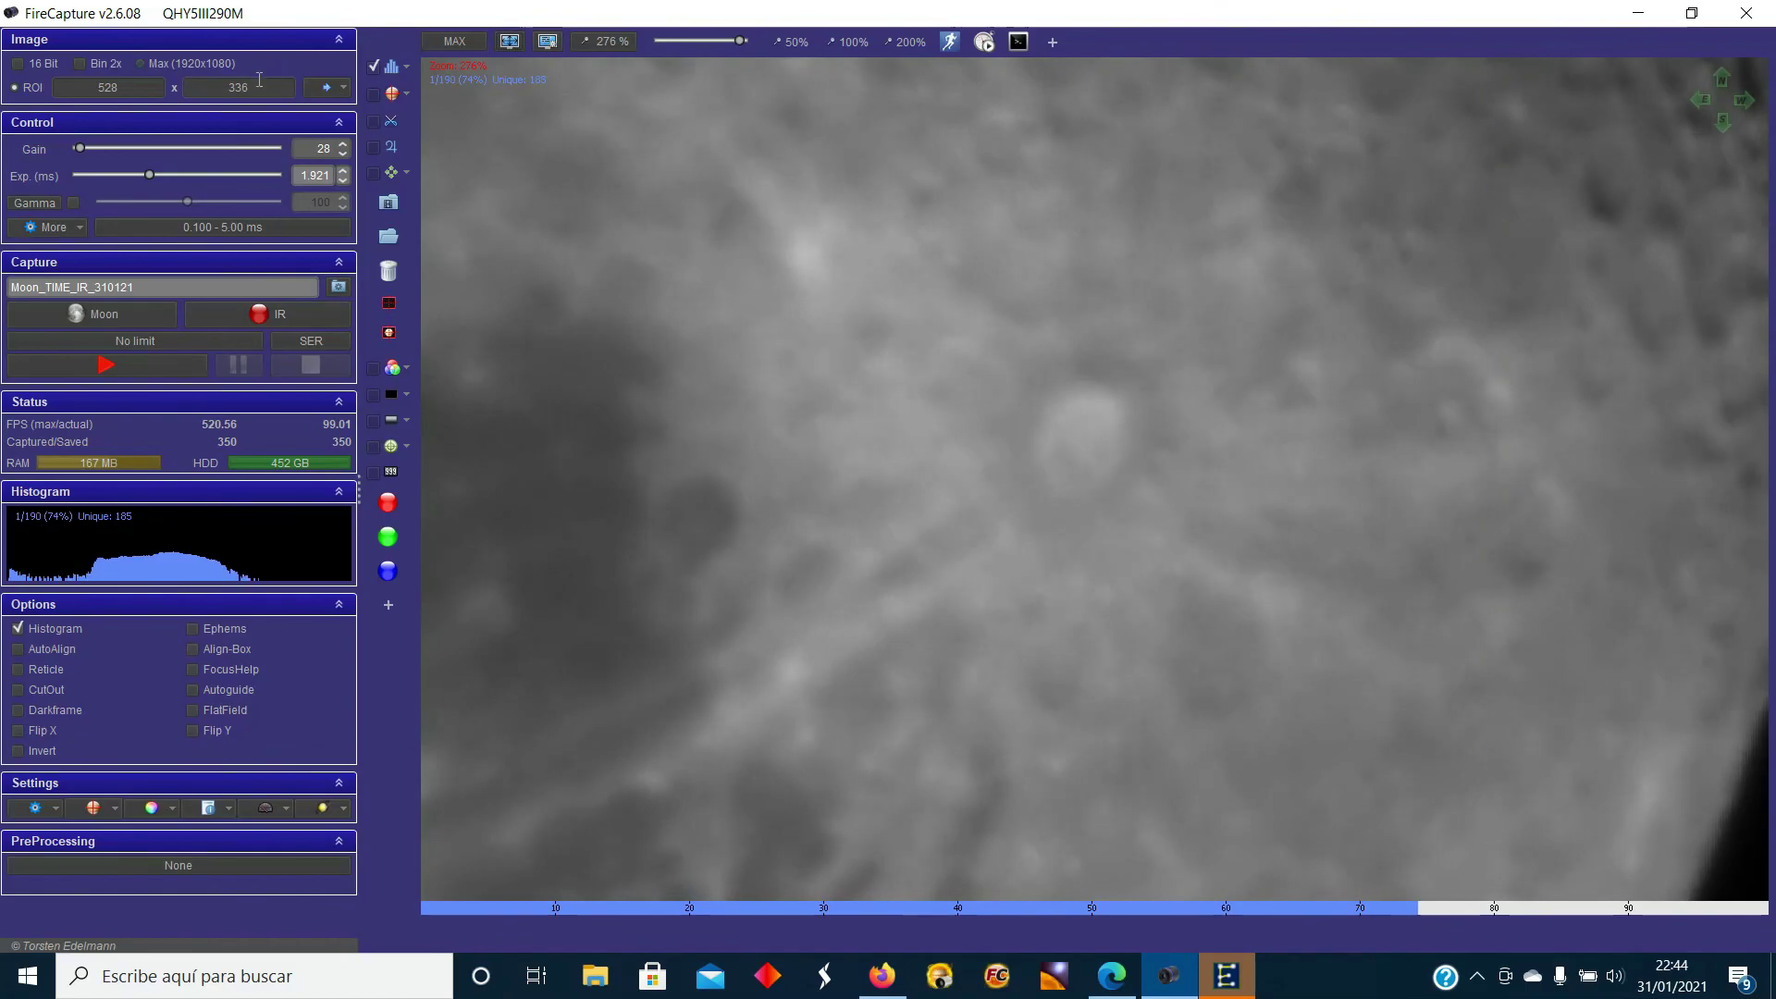
Set the ROI to 400x400 and try the reticle and AutoAlign on the crater, turning both off again.
click(347, 90)
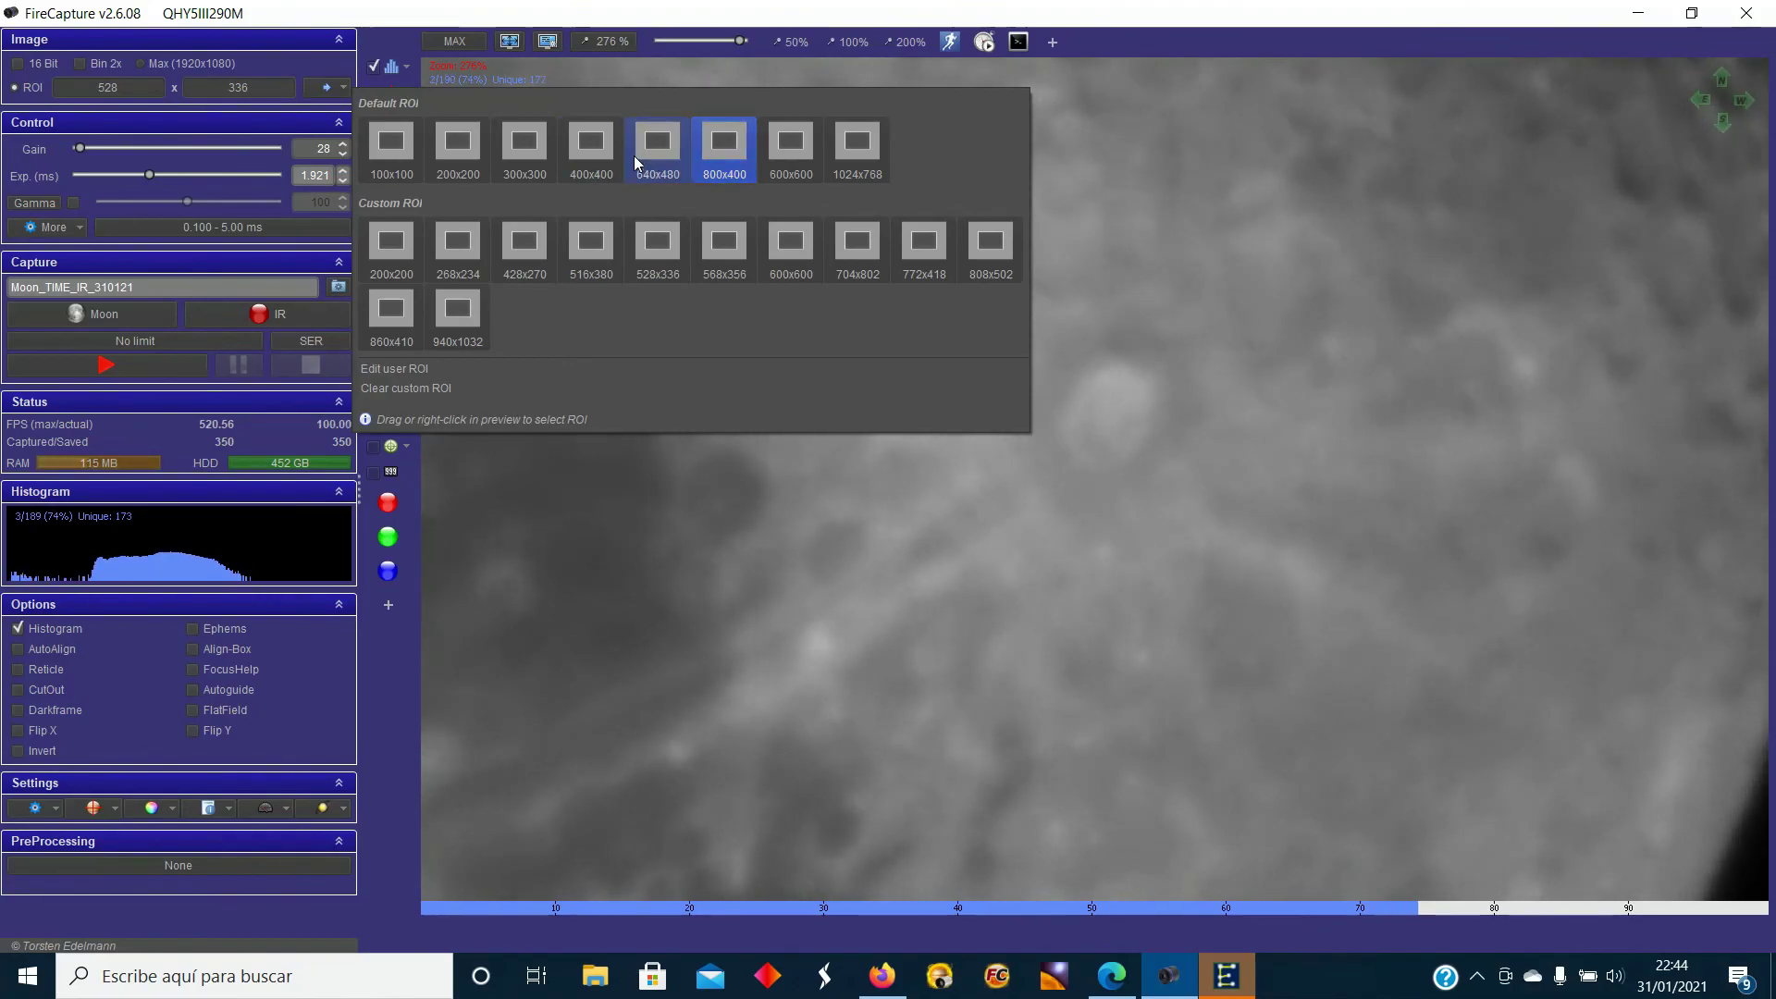
click(603, 152)
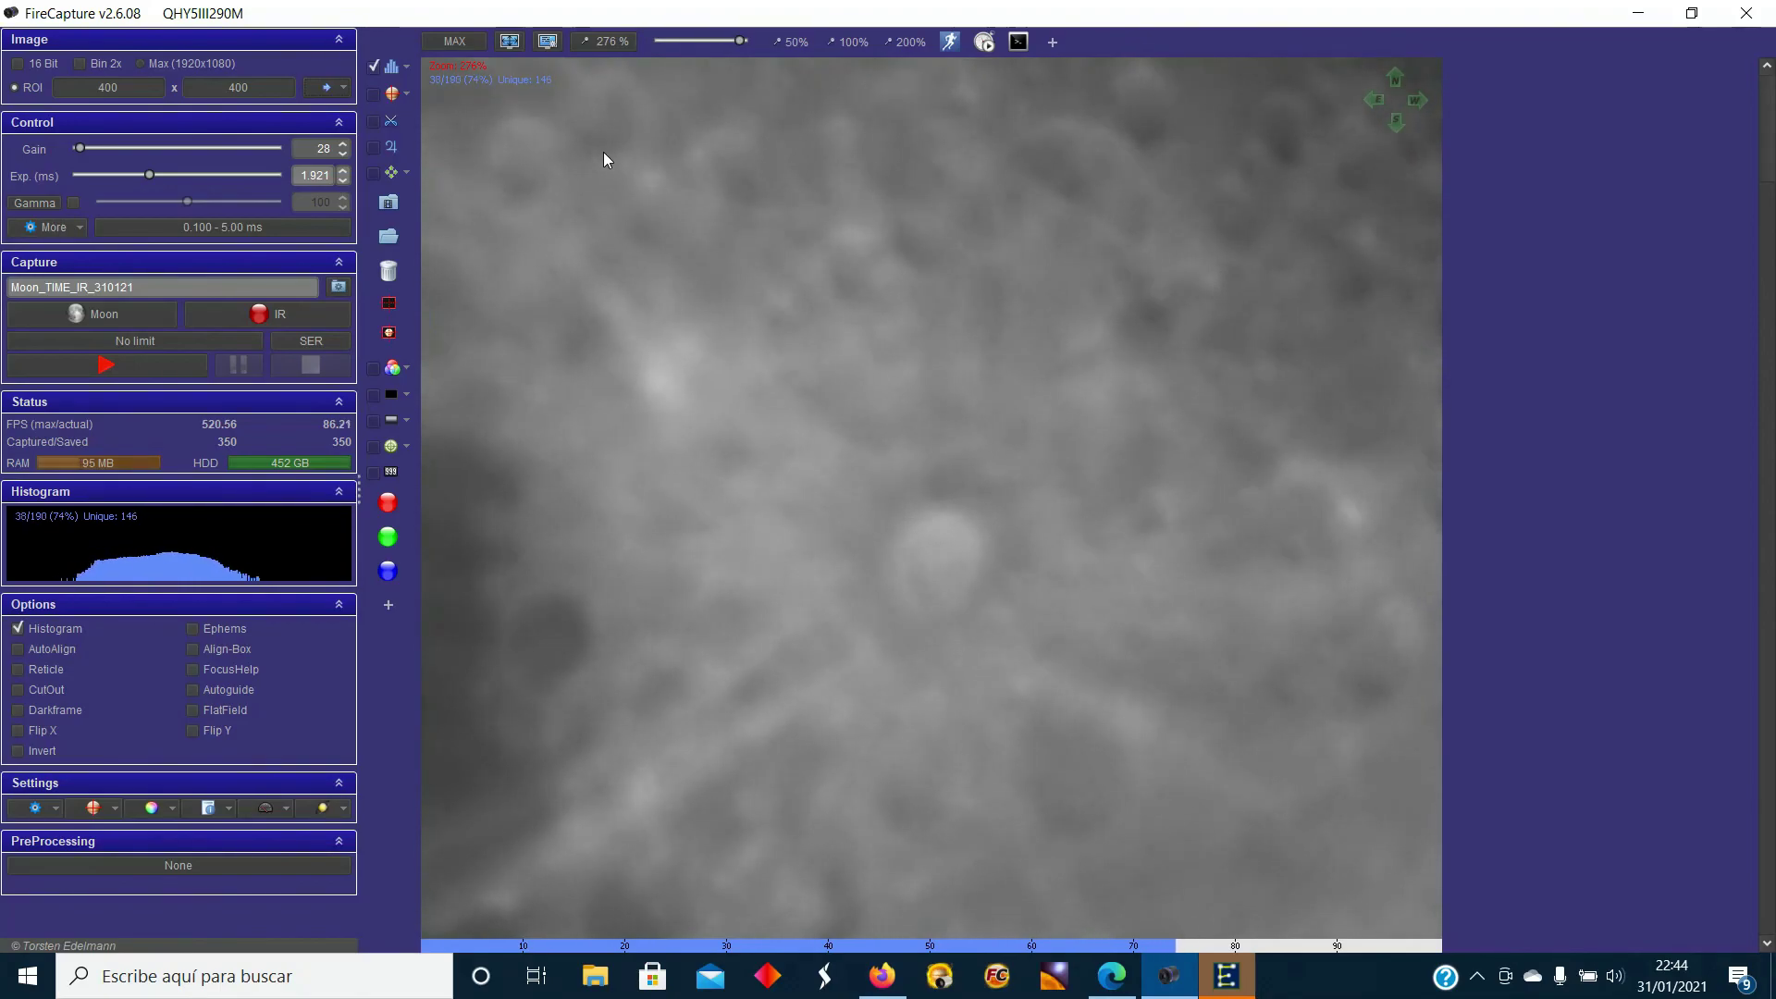
click(374, 448)
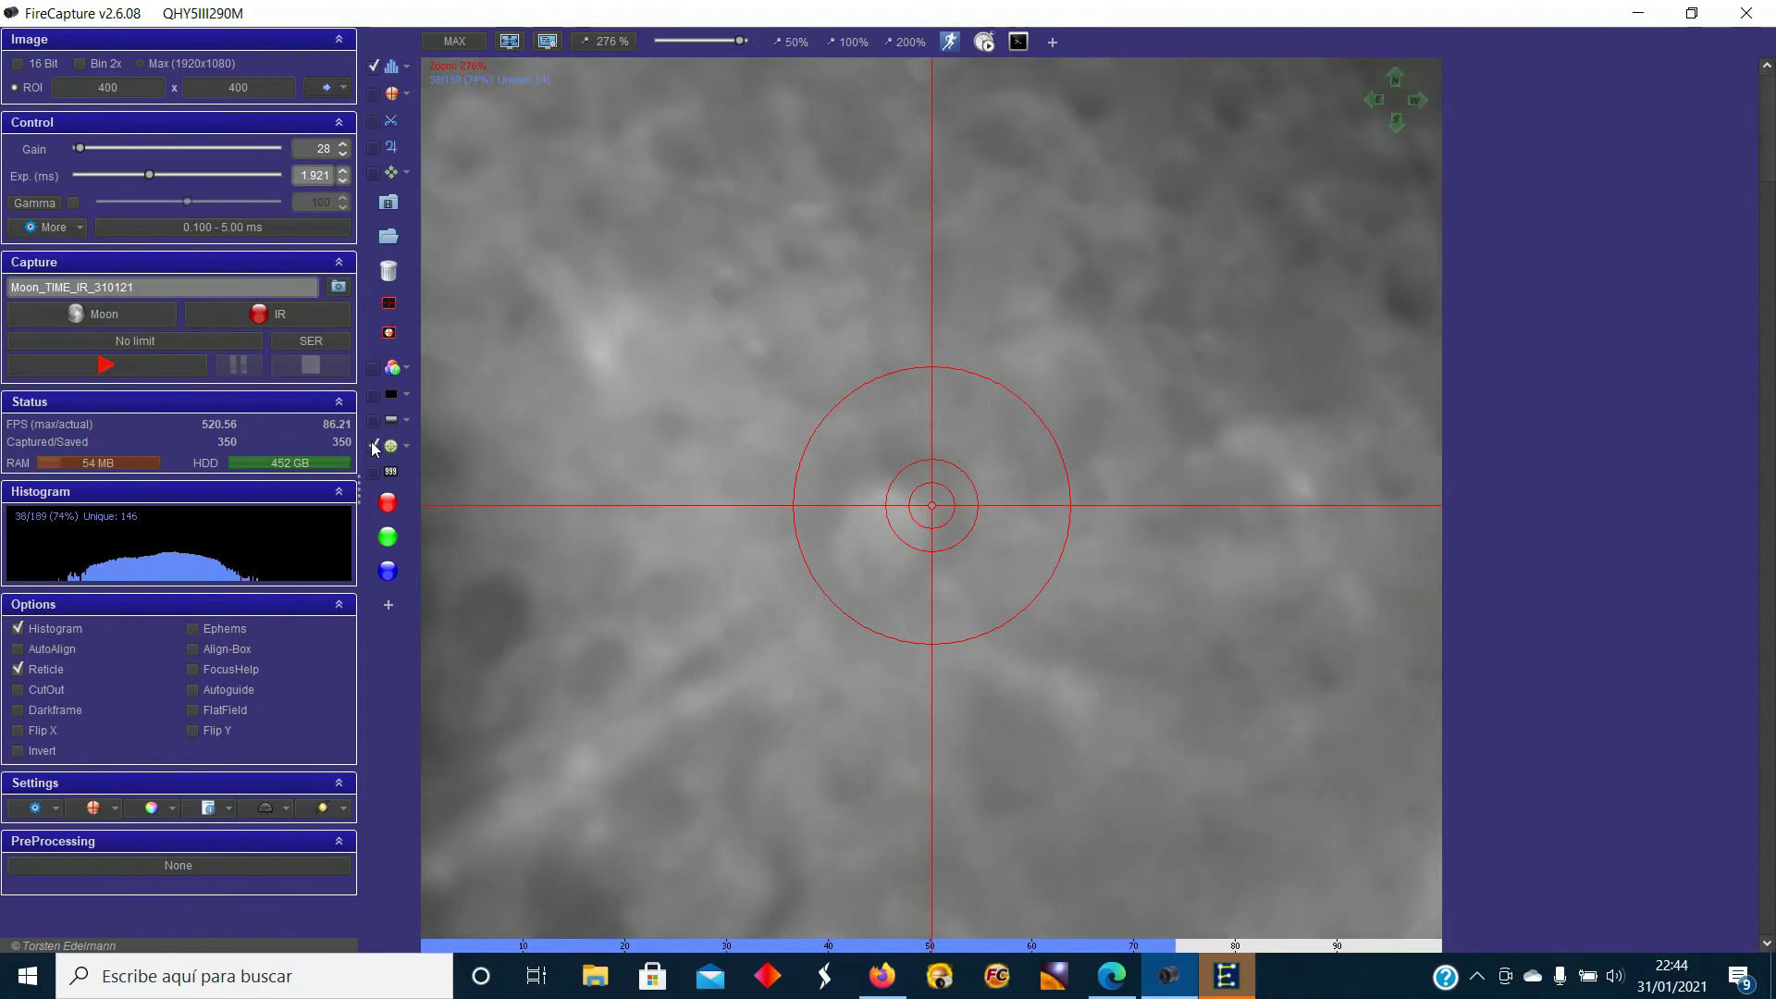
click(374, 449)
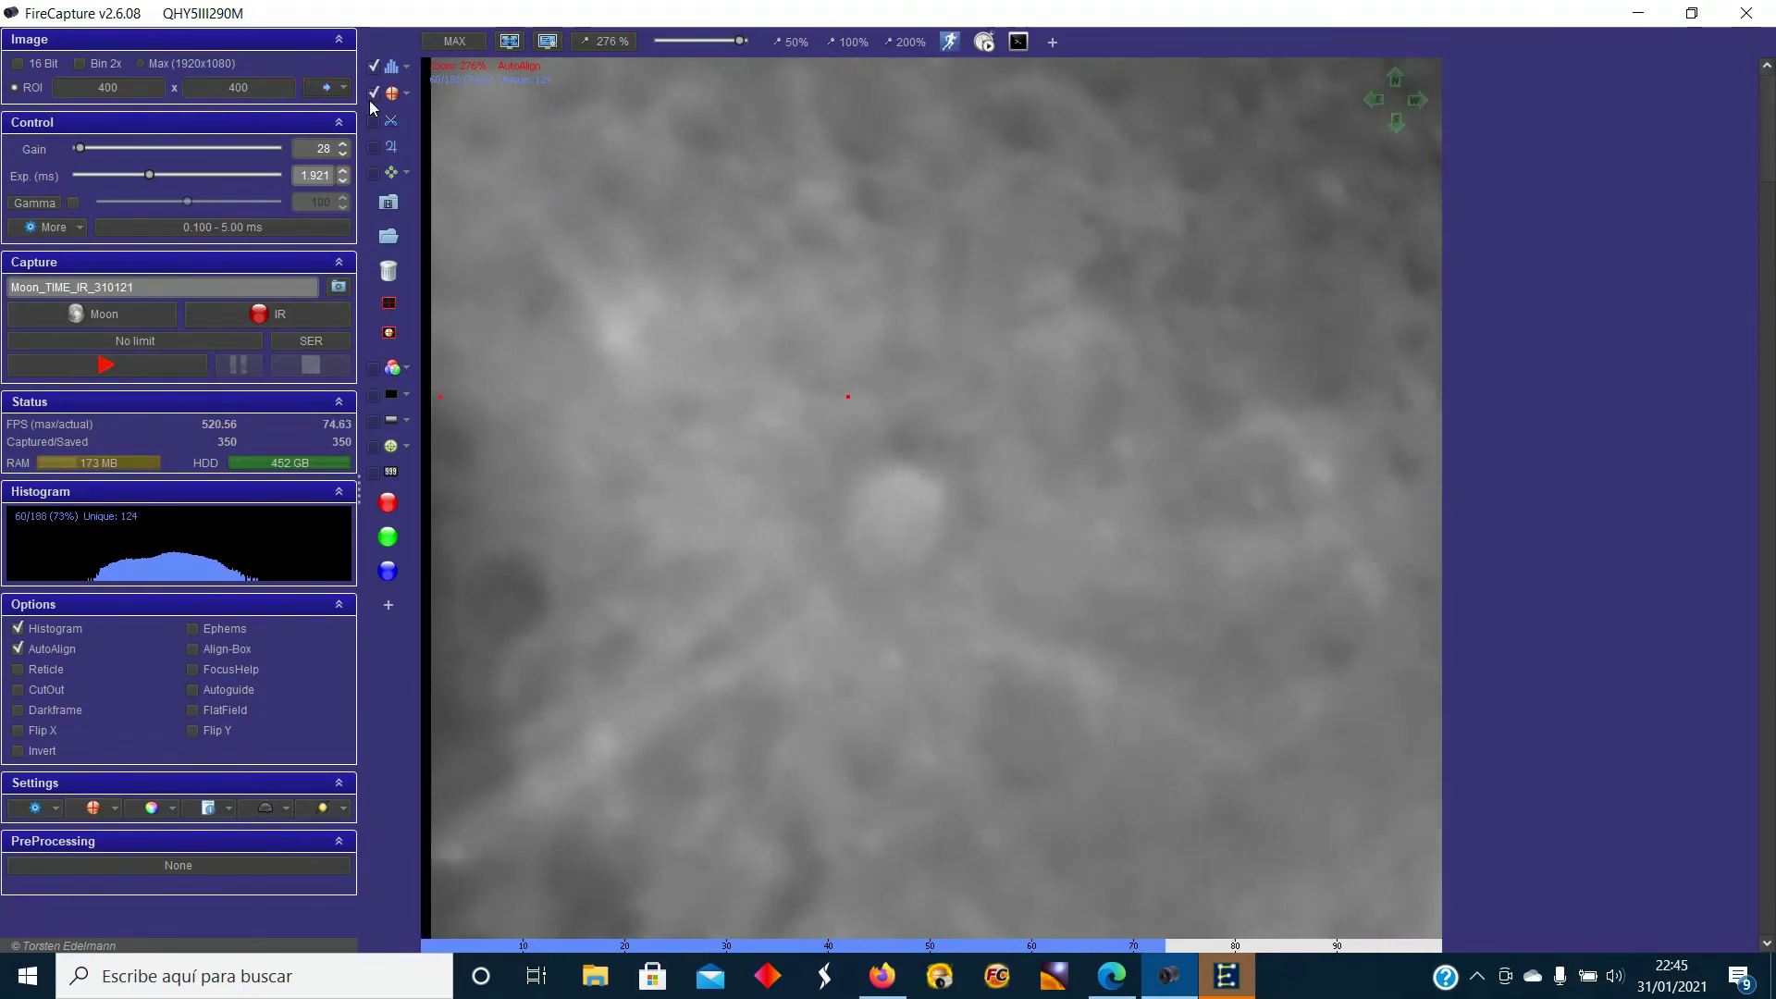
click(374, 96)
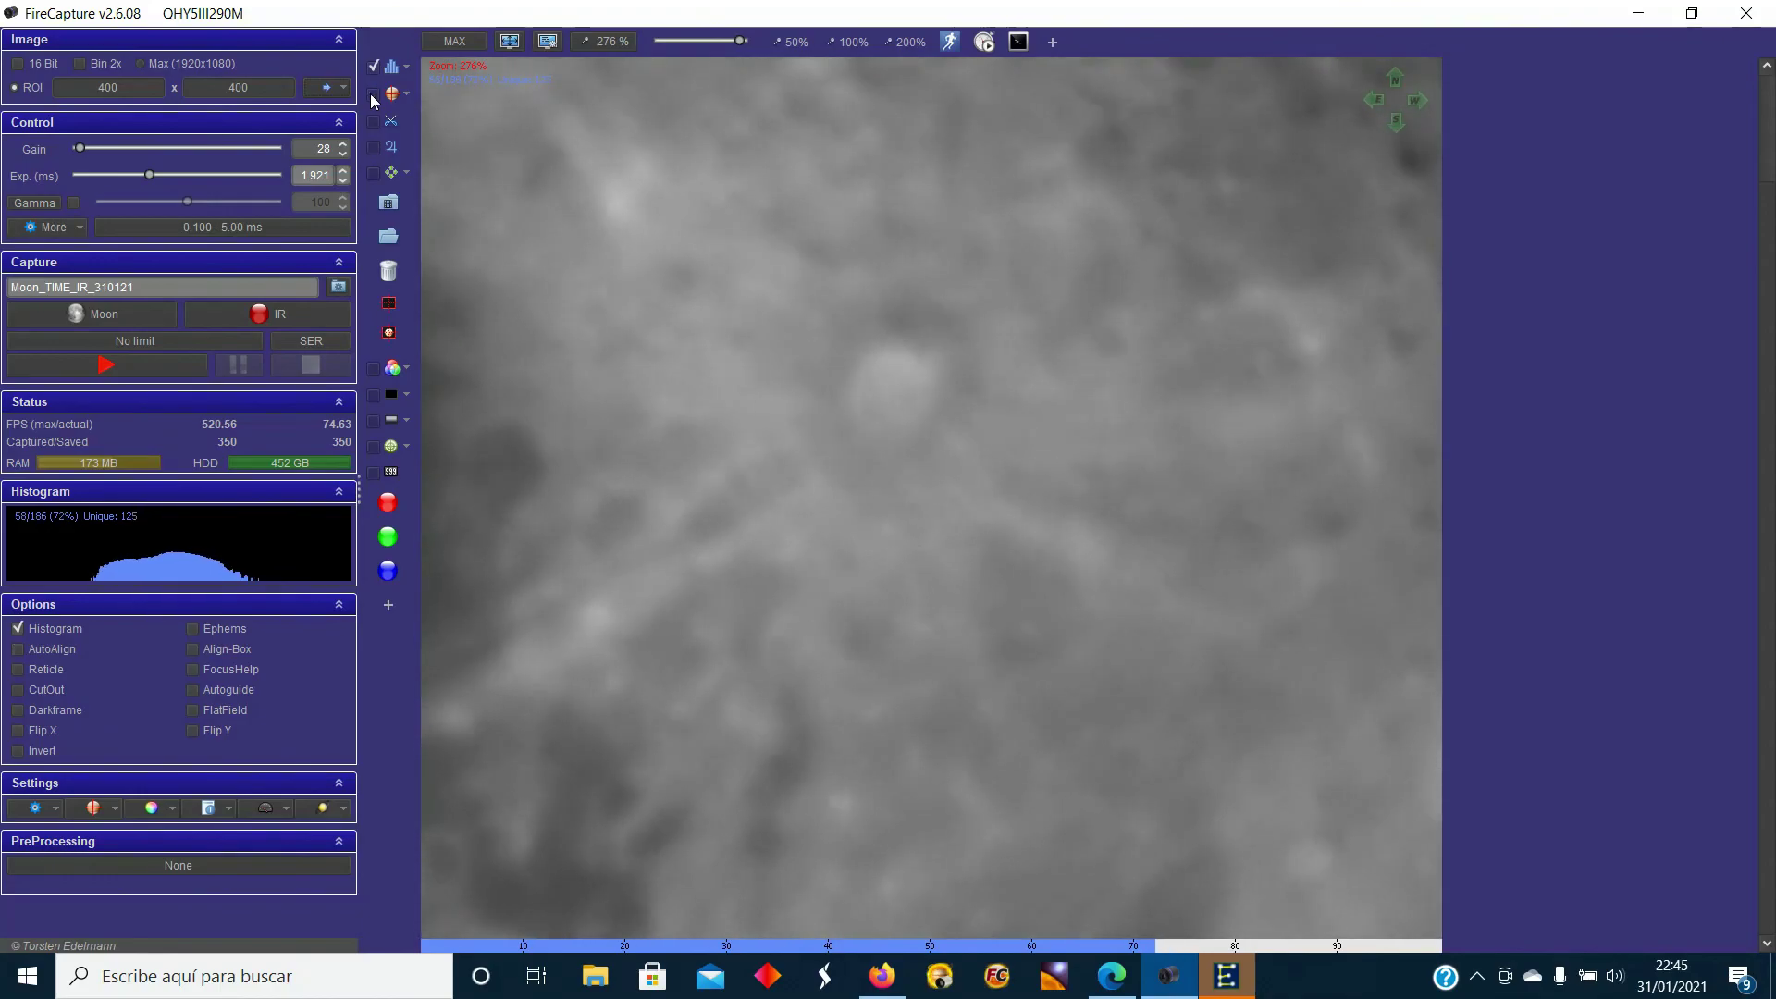
Restore the maximum 1920x1080 image size and fit the whole frame in the preview.
click(148, 69)
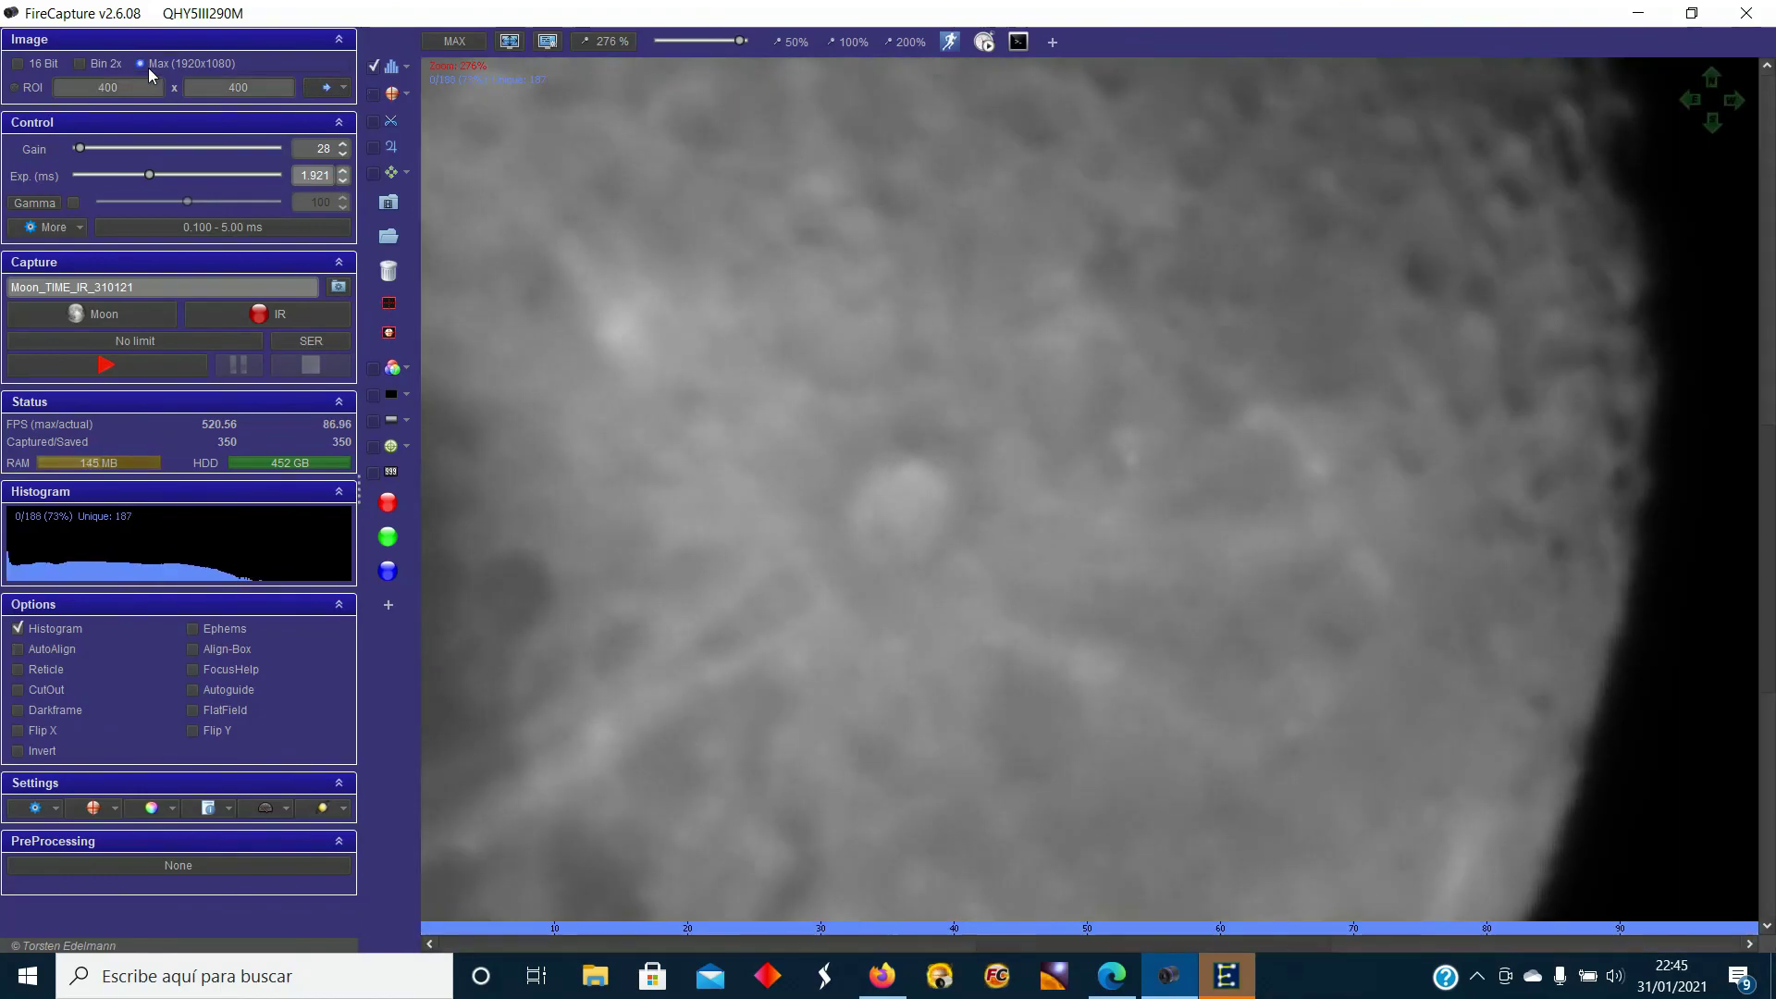
click(509, 42)
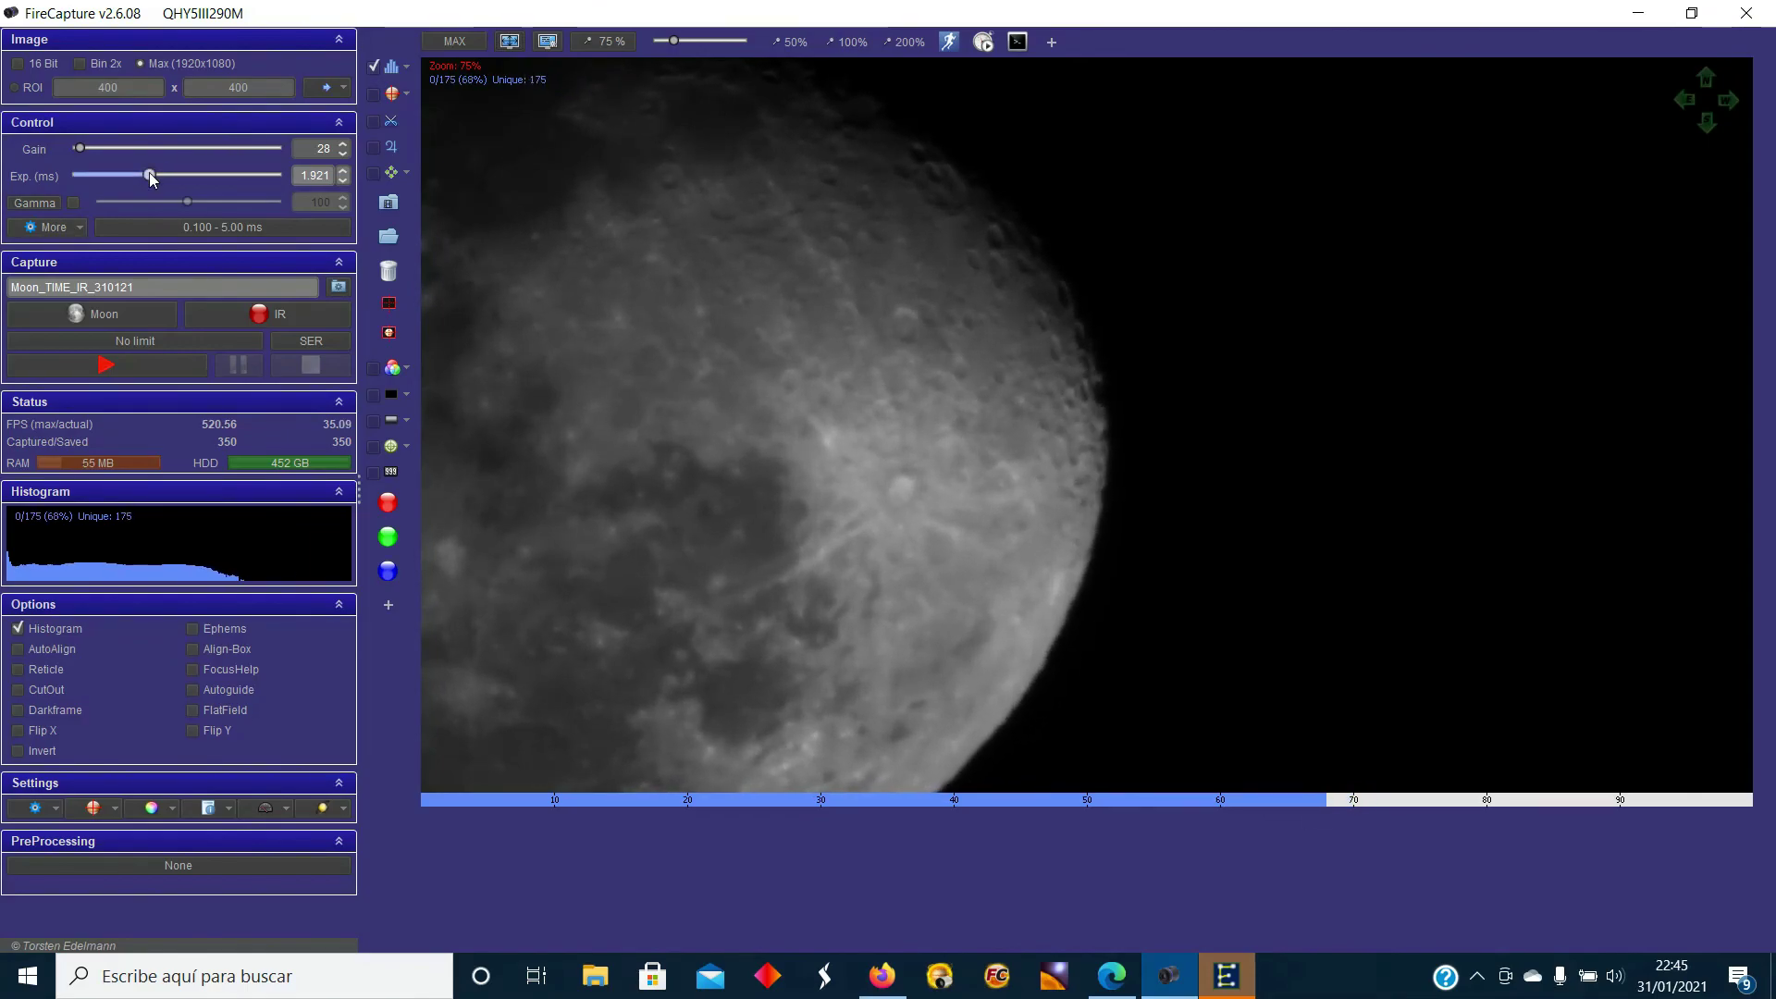
Set the exposure to 1.878 ms and the gain to 658.
drag(151, 175, 231, 165)
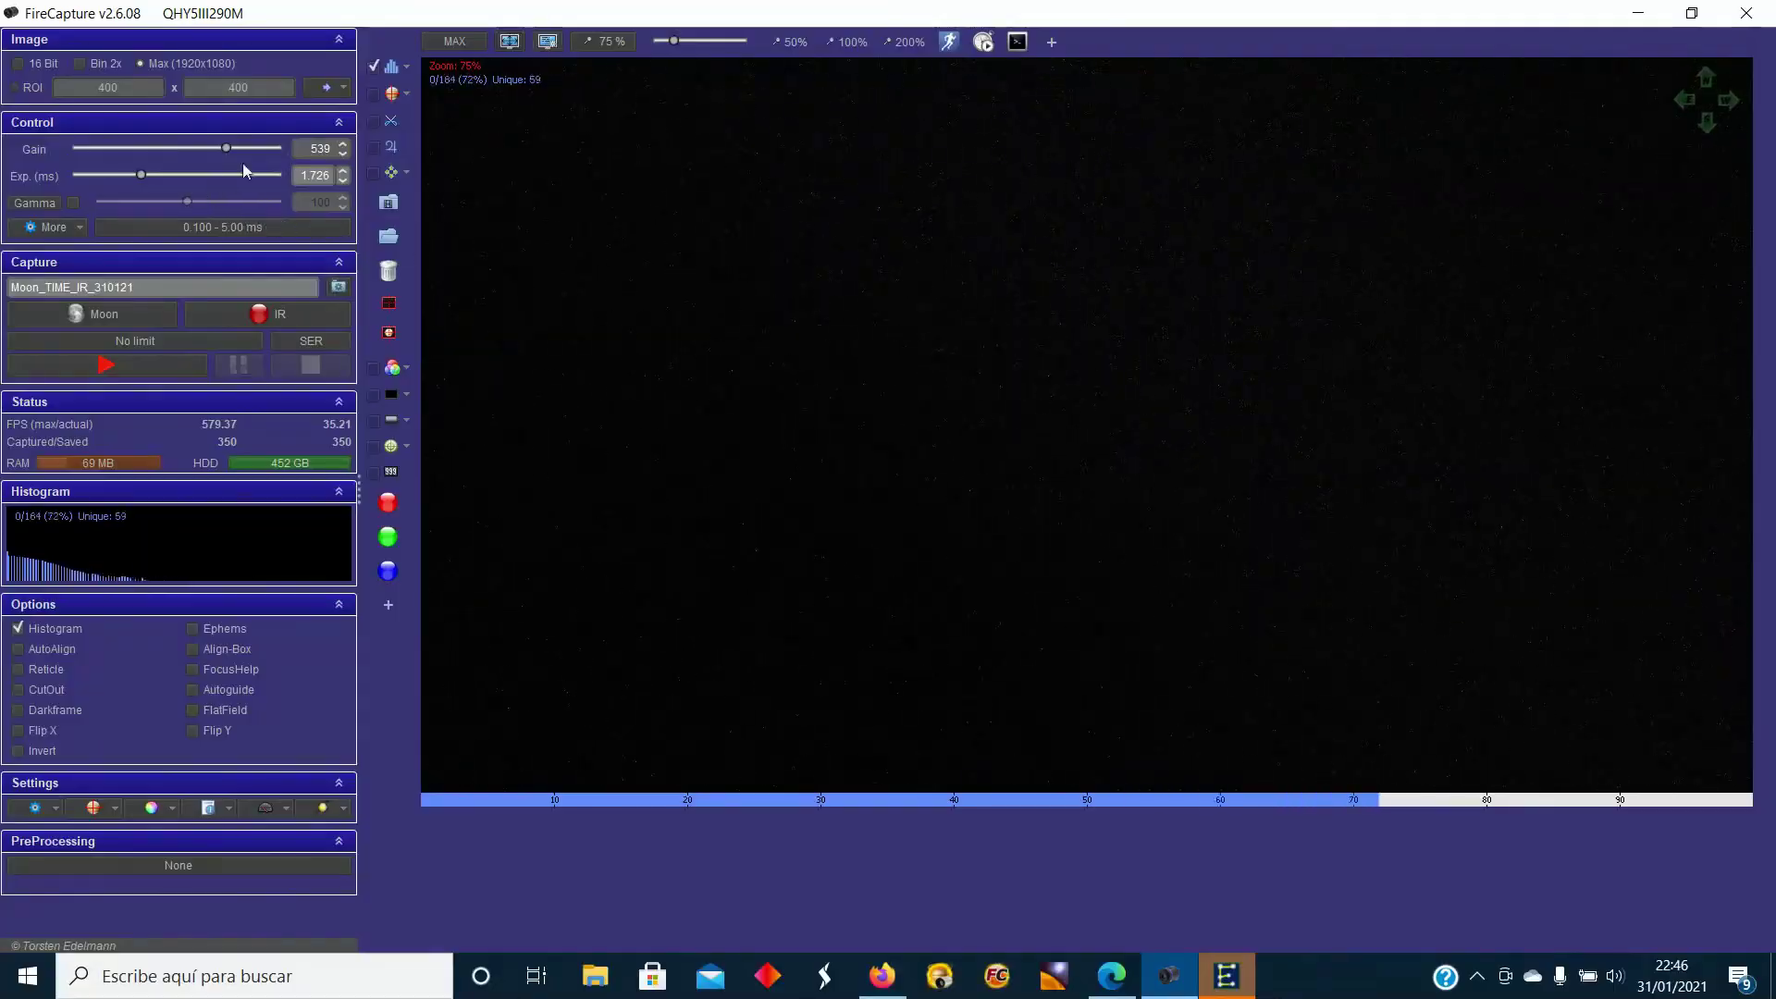
drag(222, 146, 256, 146)
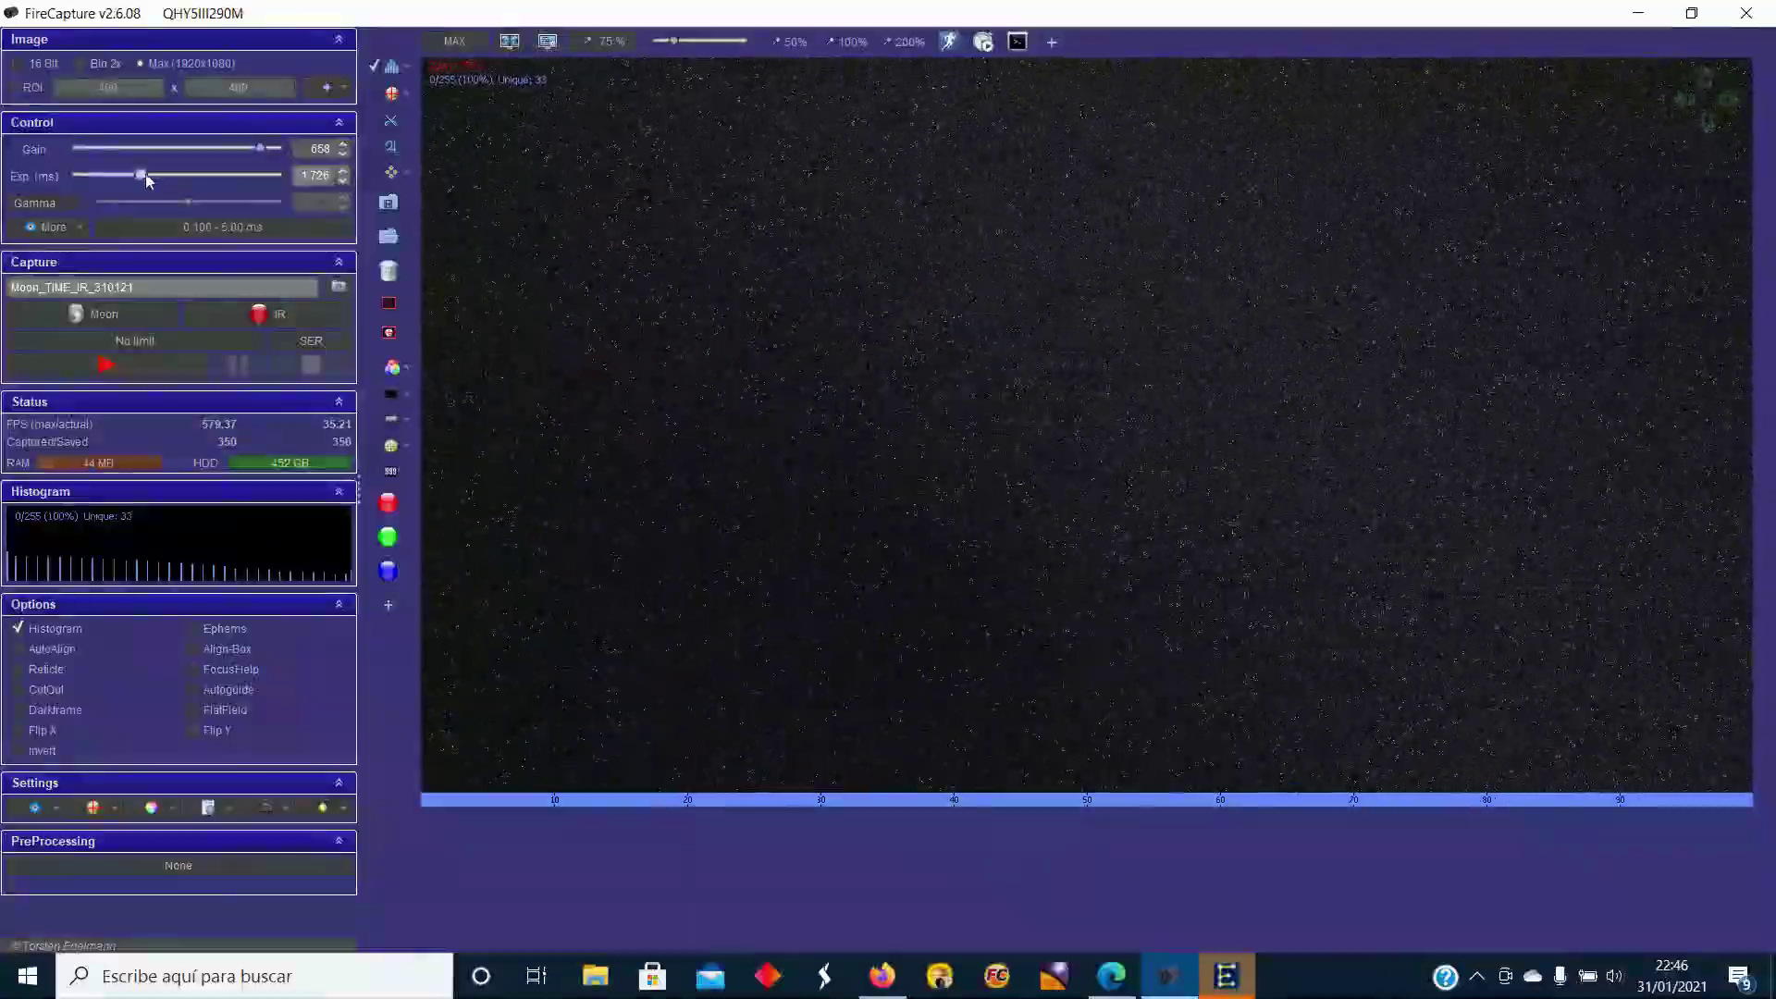
mouse_move(160, 179)
mouse_down()
mouse_move(203, 175)
mouse_move(162, 182)
mouse_up()
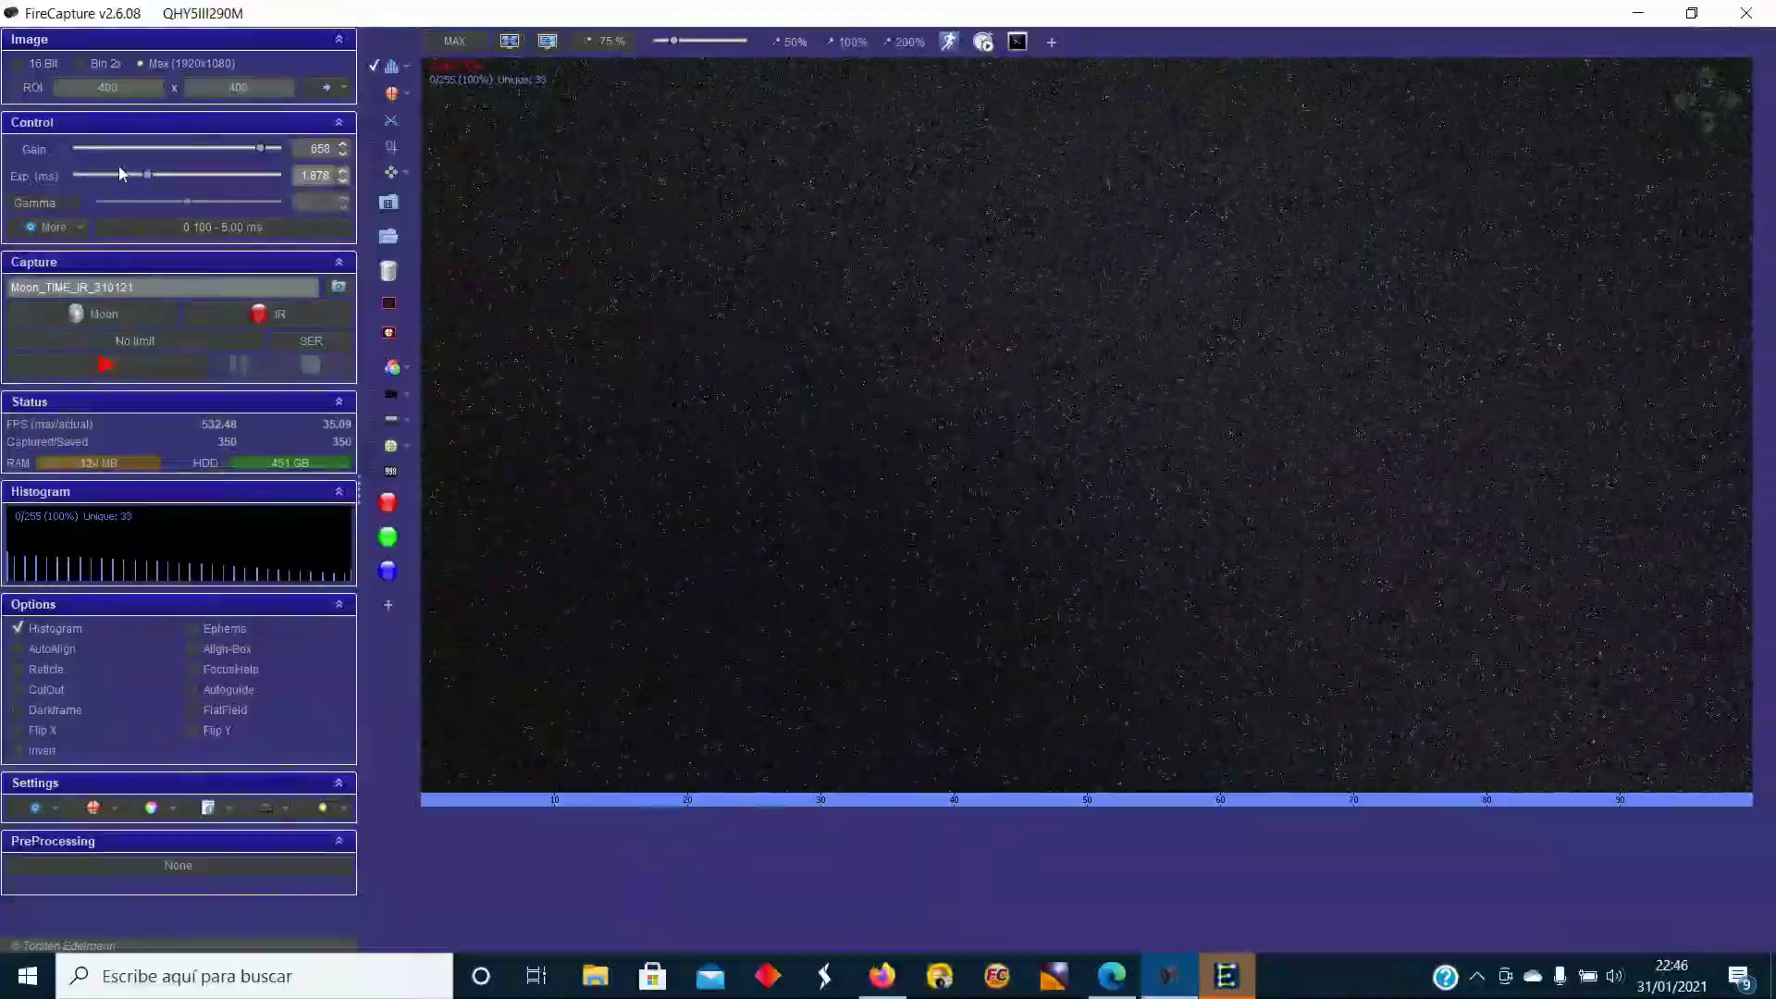
mouse_move(120, 173)
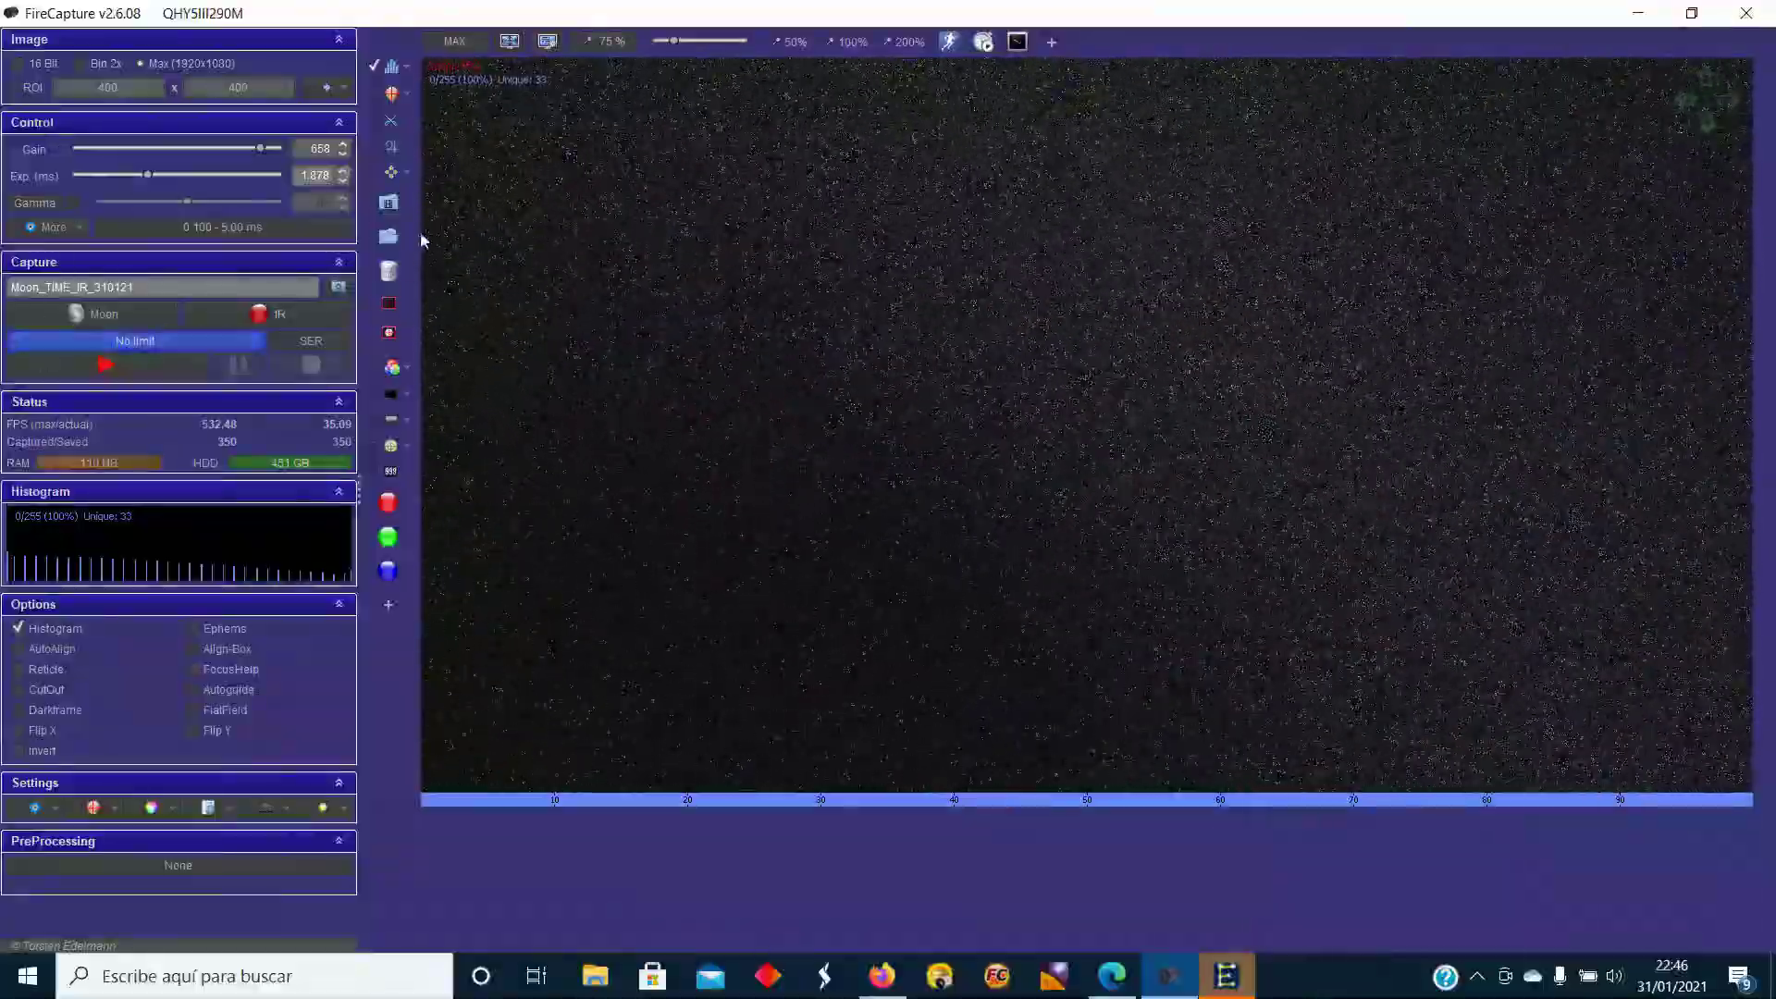
mouse_move(257, 151)
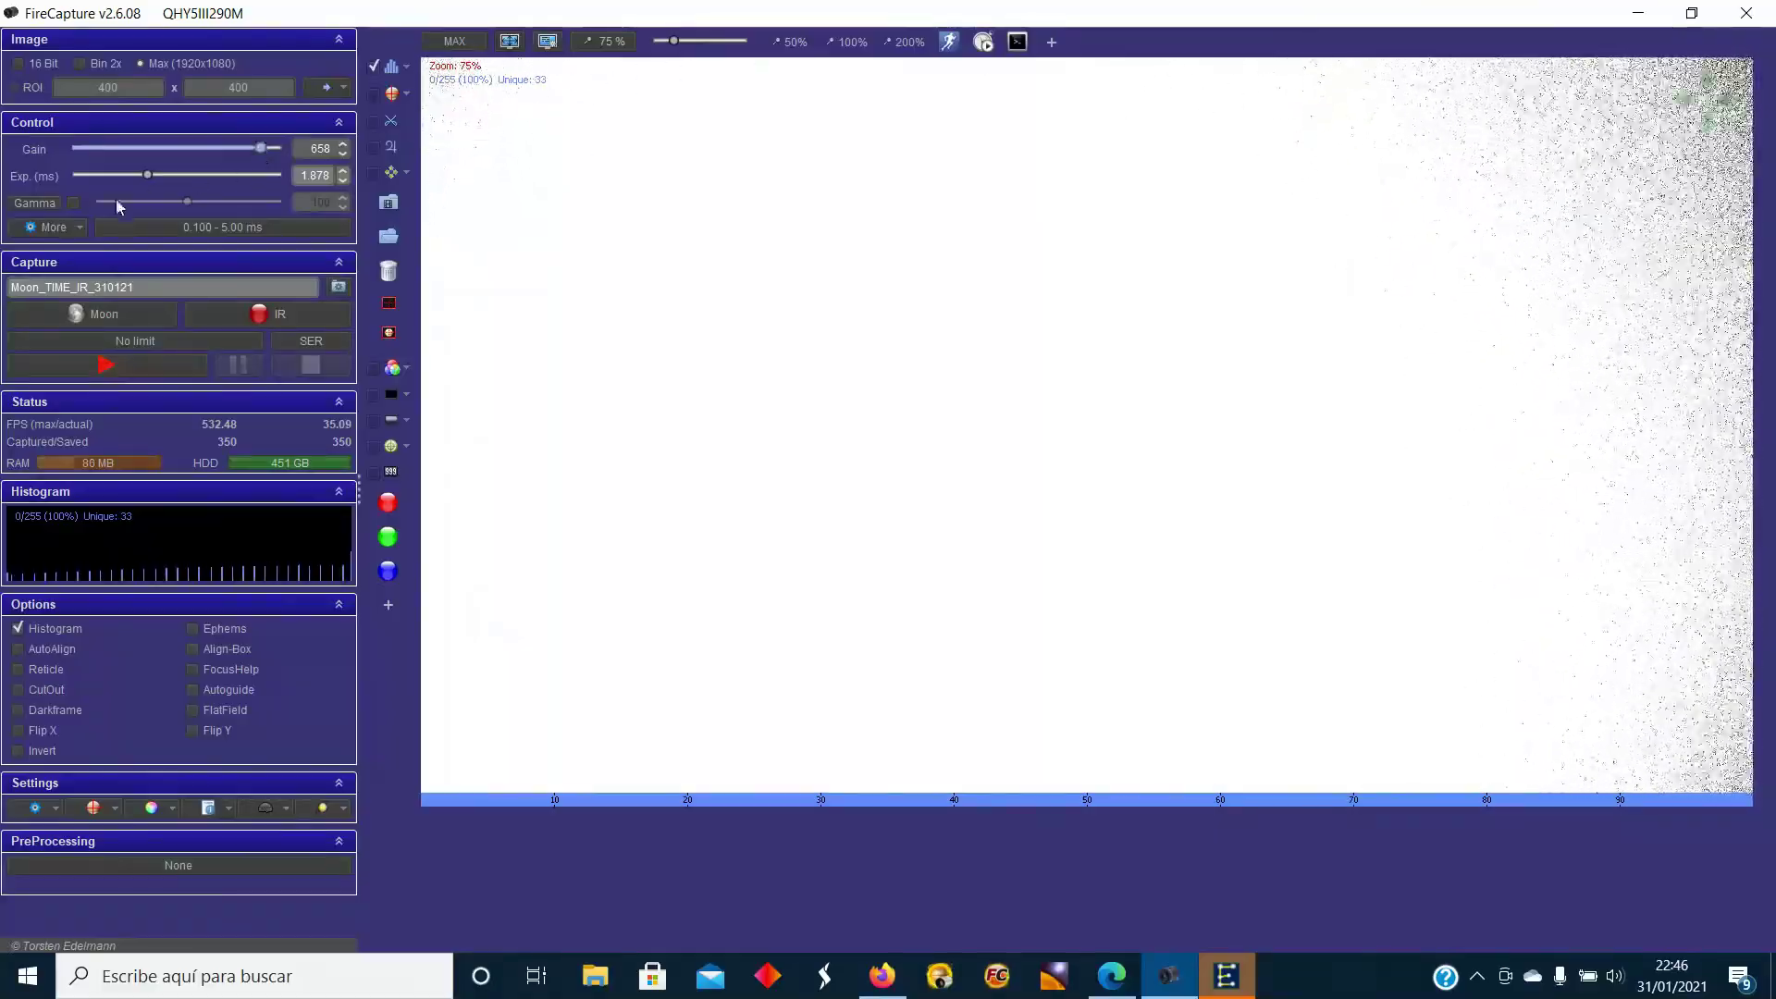
Let AutoHisto adjust the gain with a target of 75, turn it off again and close the additional camera controls.
click(65, 230)
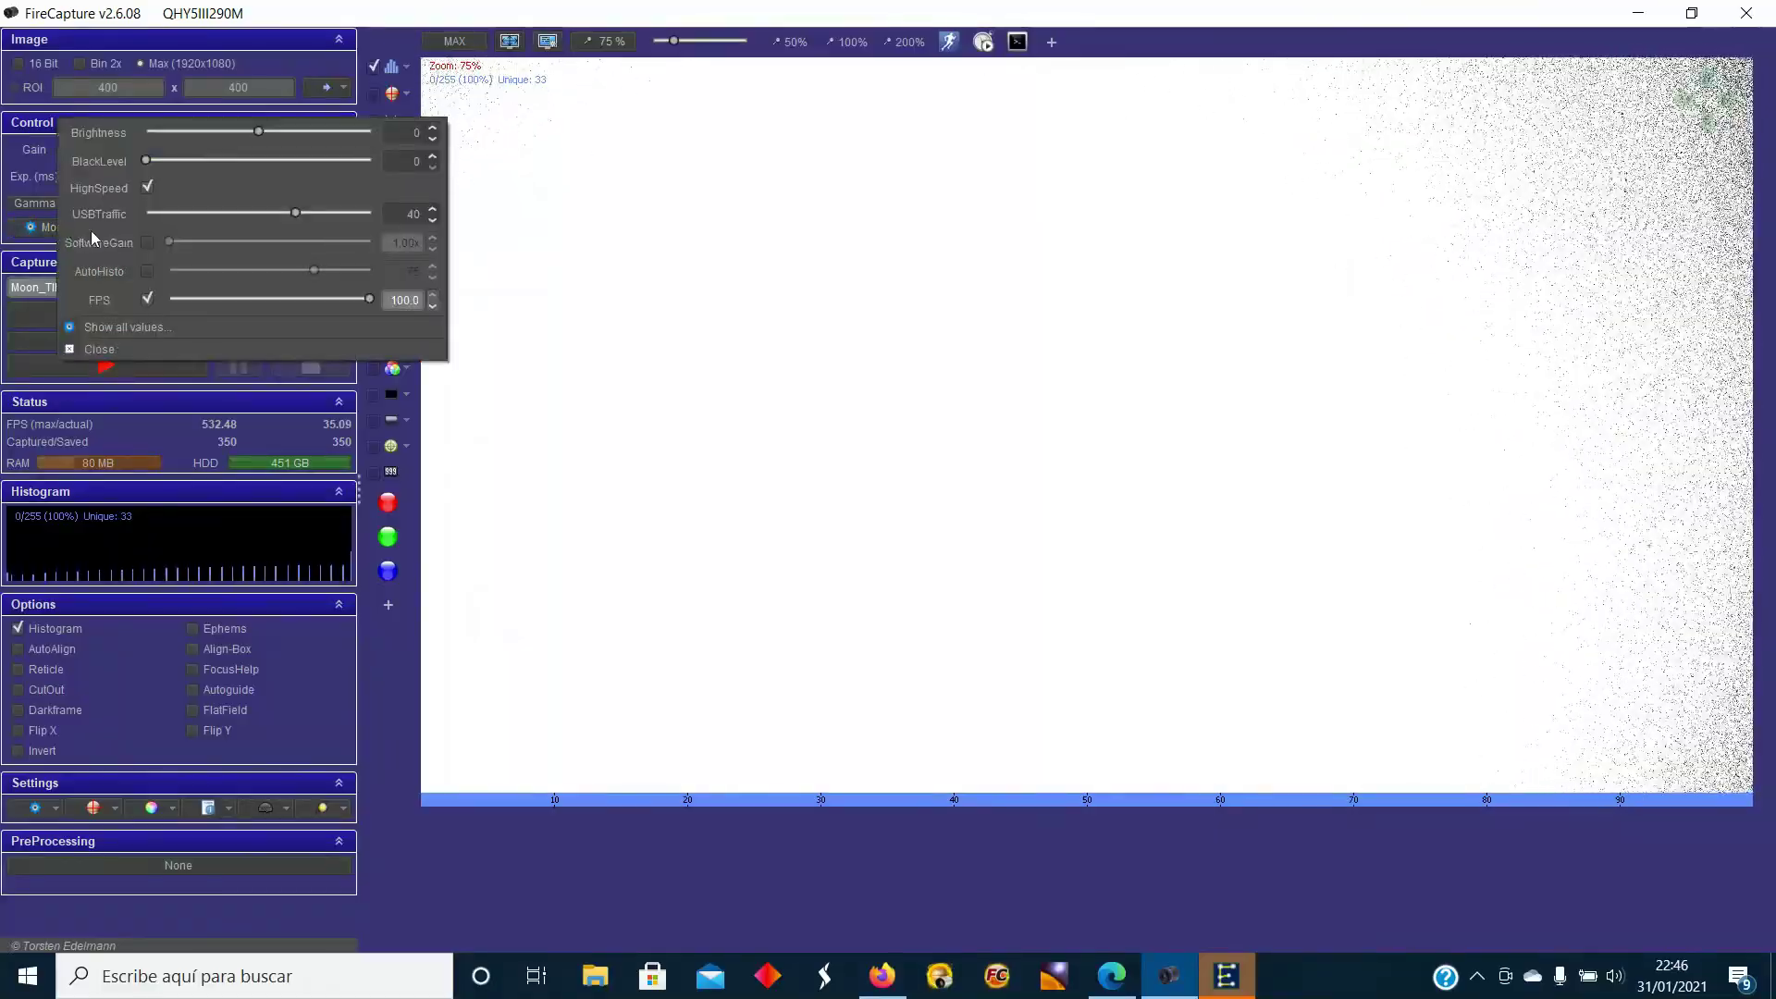
click(148, 273)
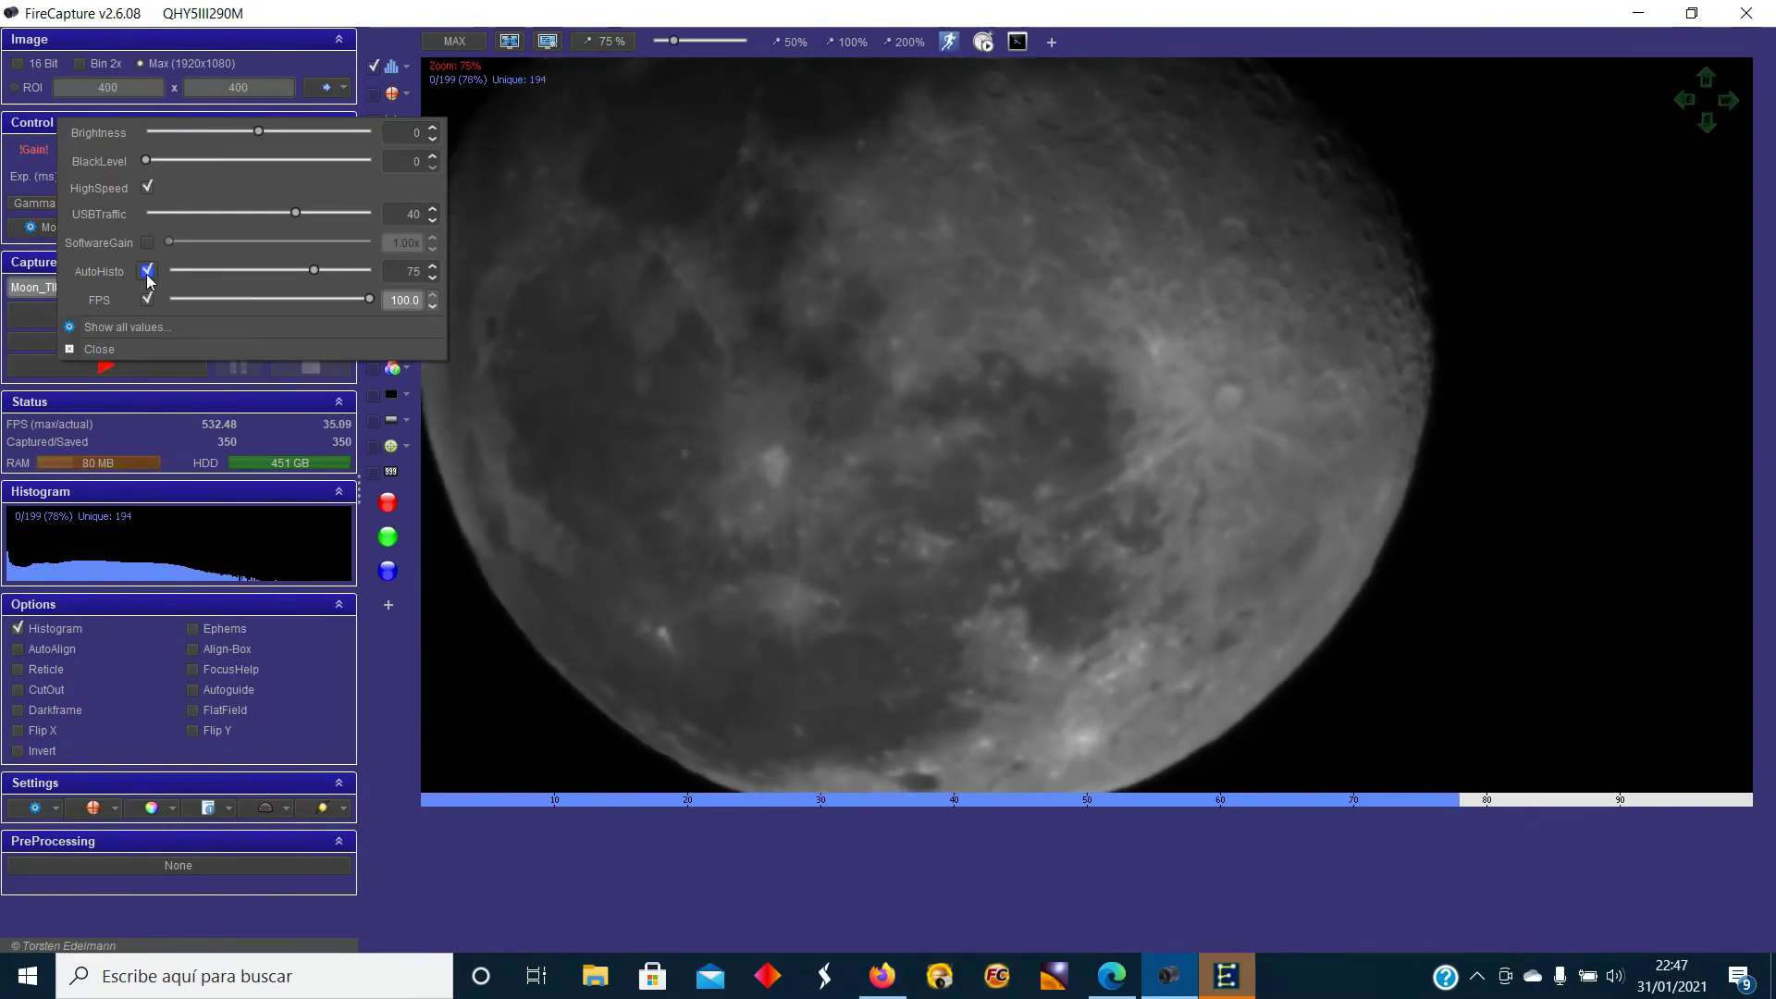
click(147, 271)
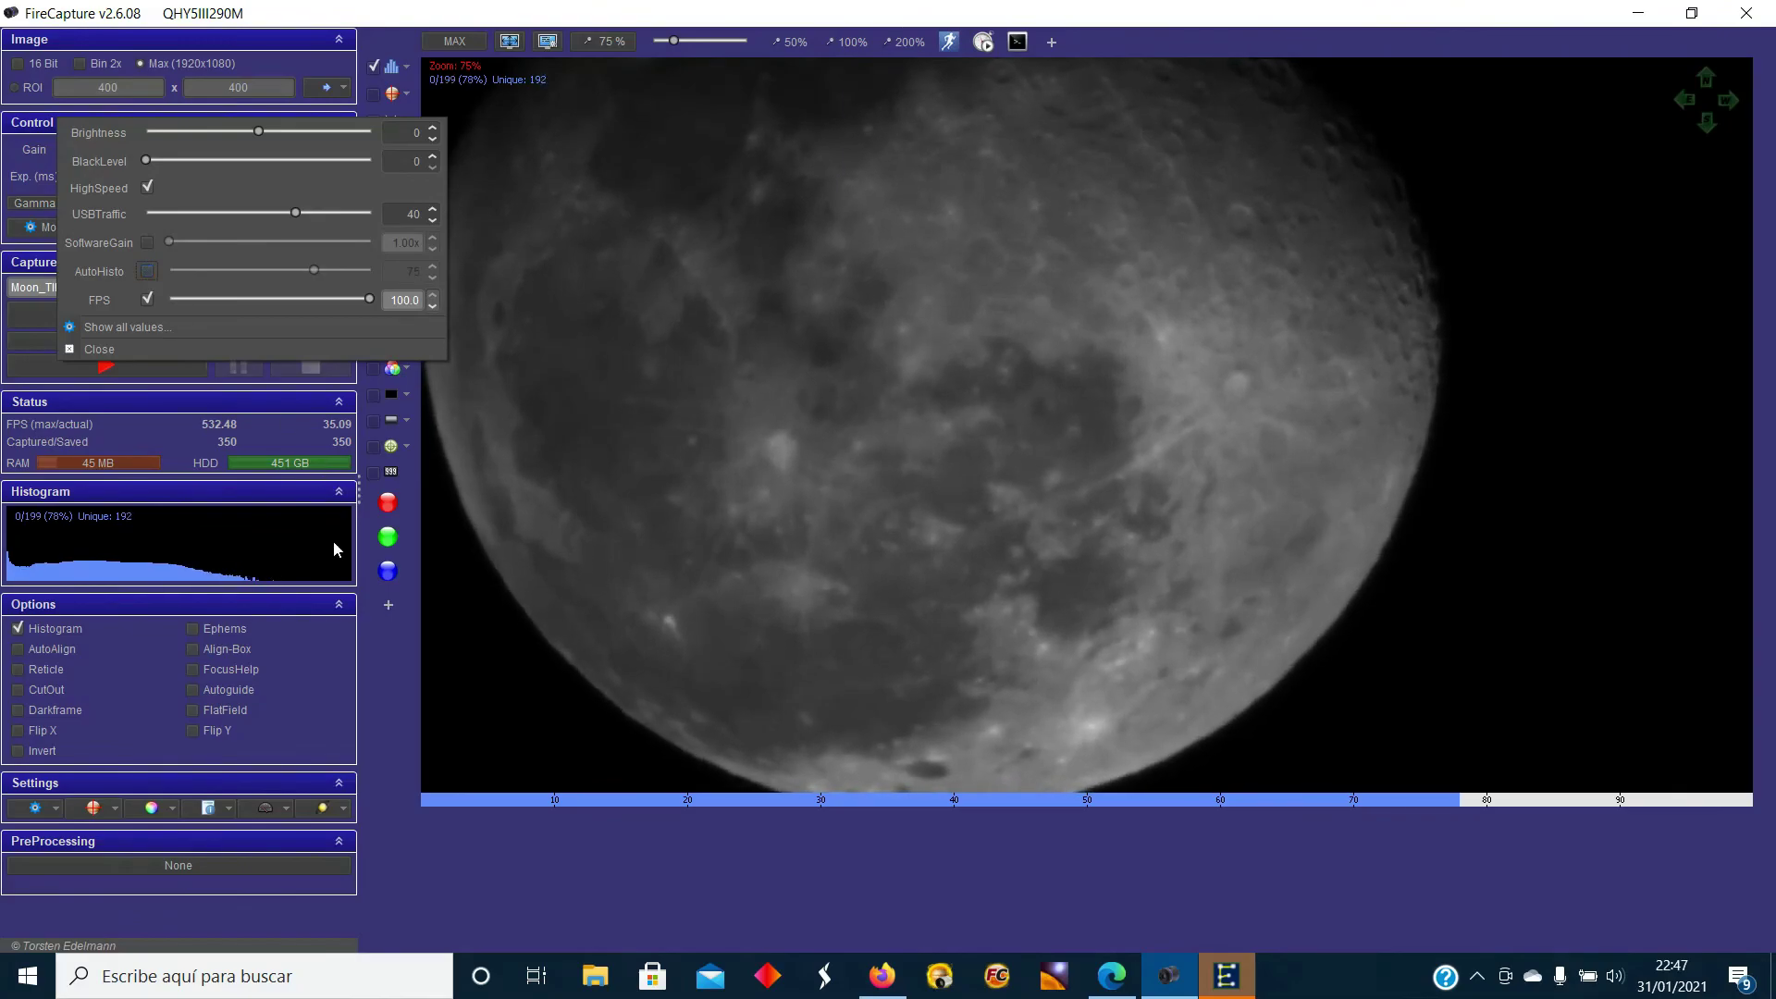
click(378, 679)
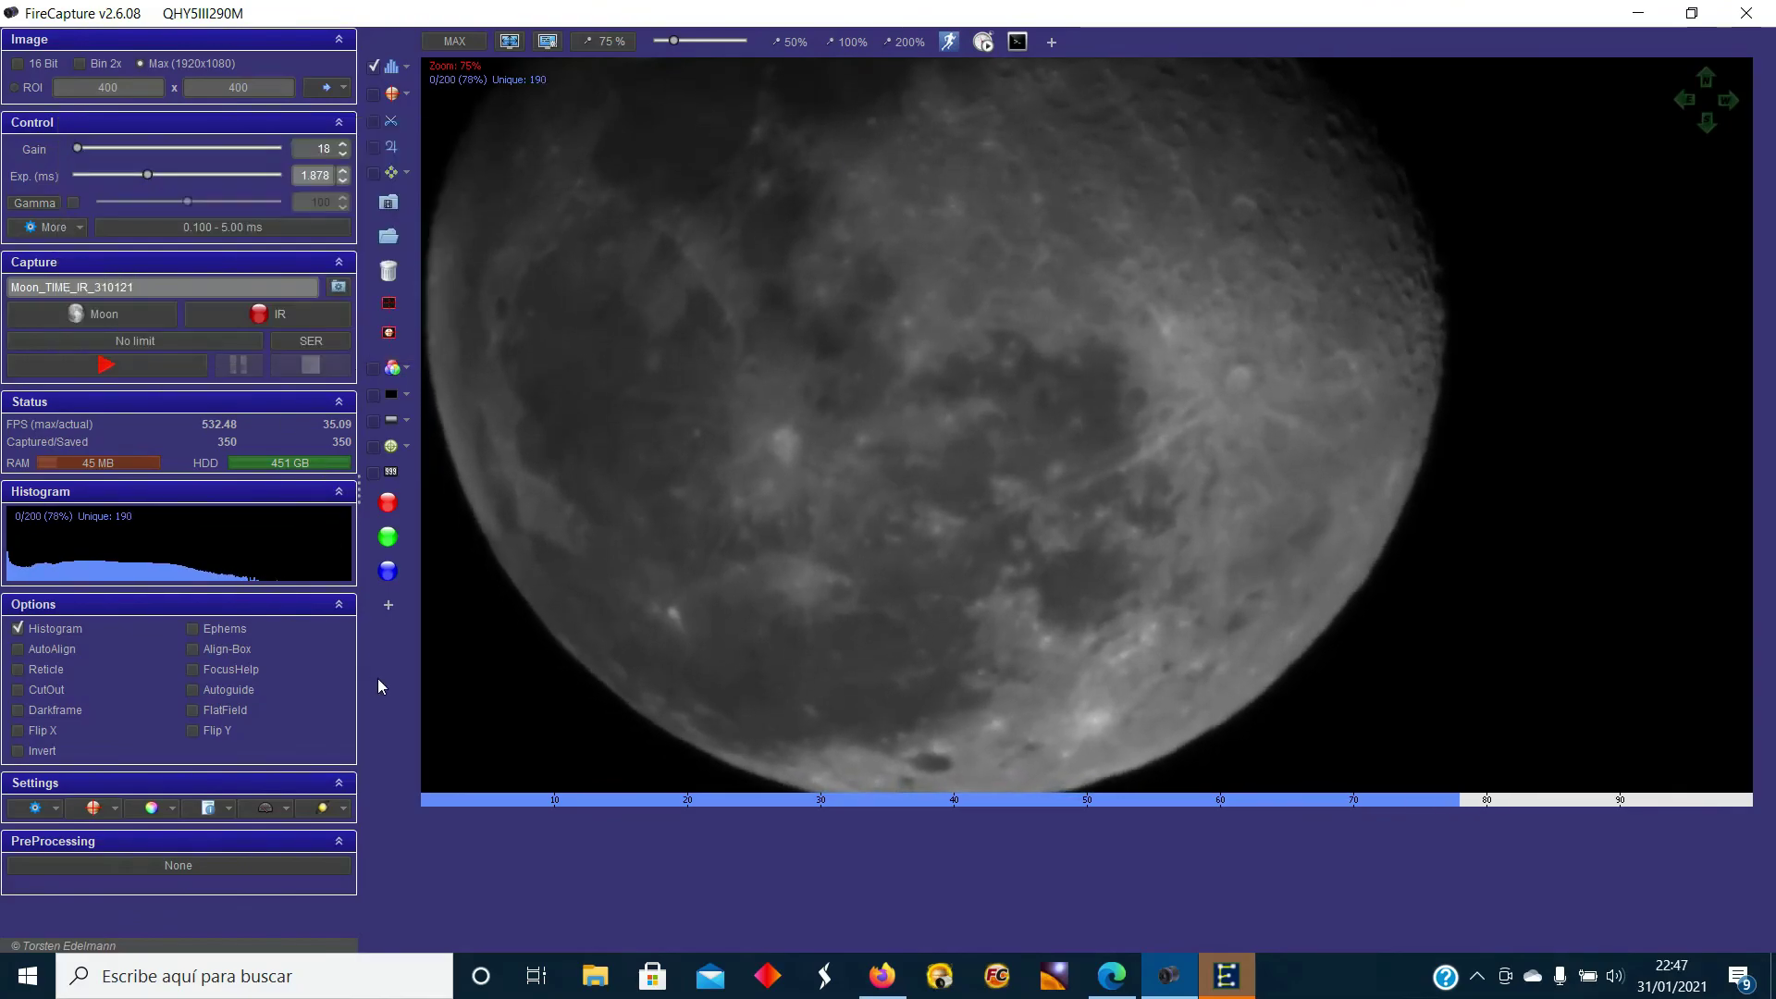
Try the Flip X, Flip Y and Invert options on the Moon preview, leaving all of them off.
click(19, 732)
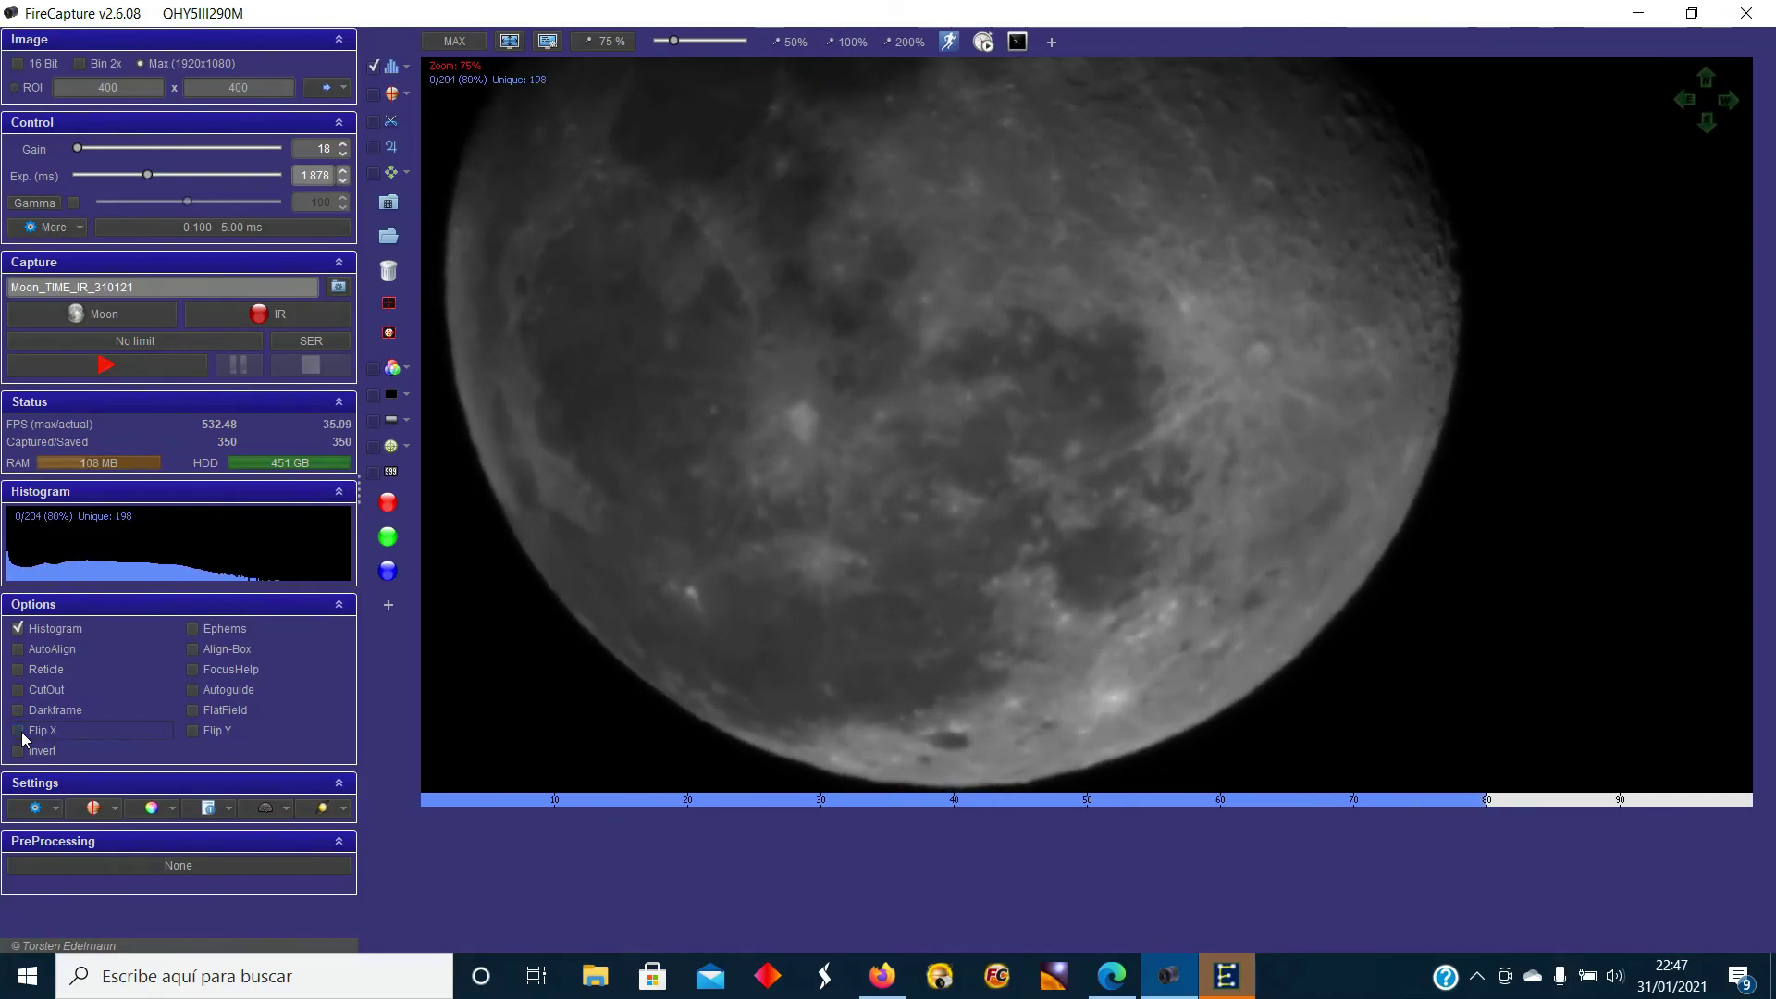
click(20, 732)
click(20, 732)
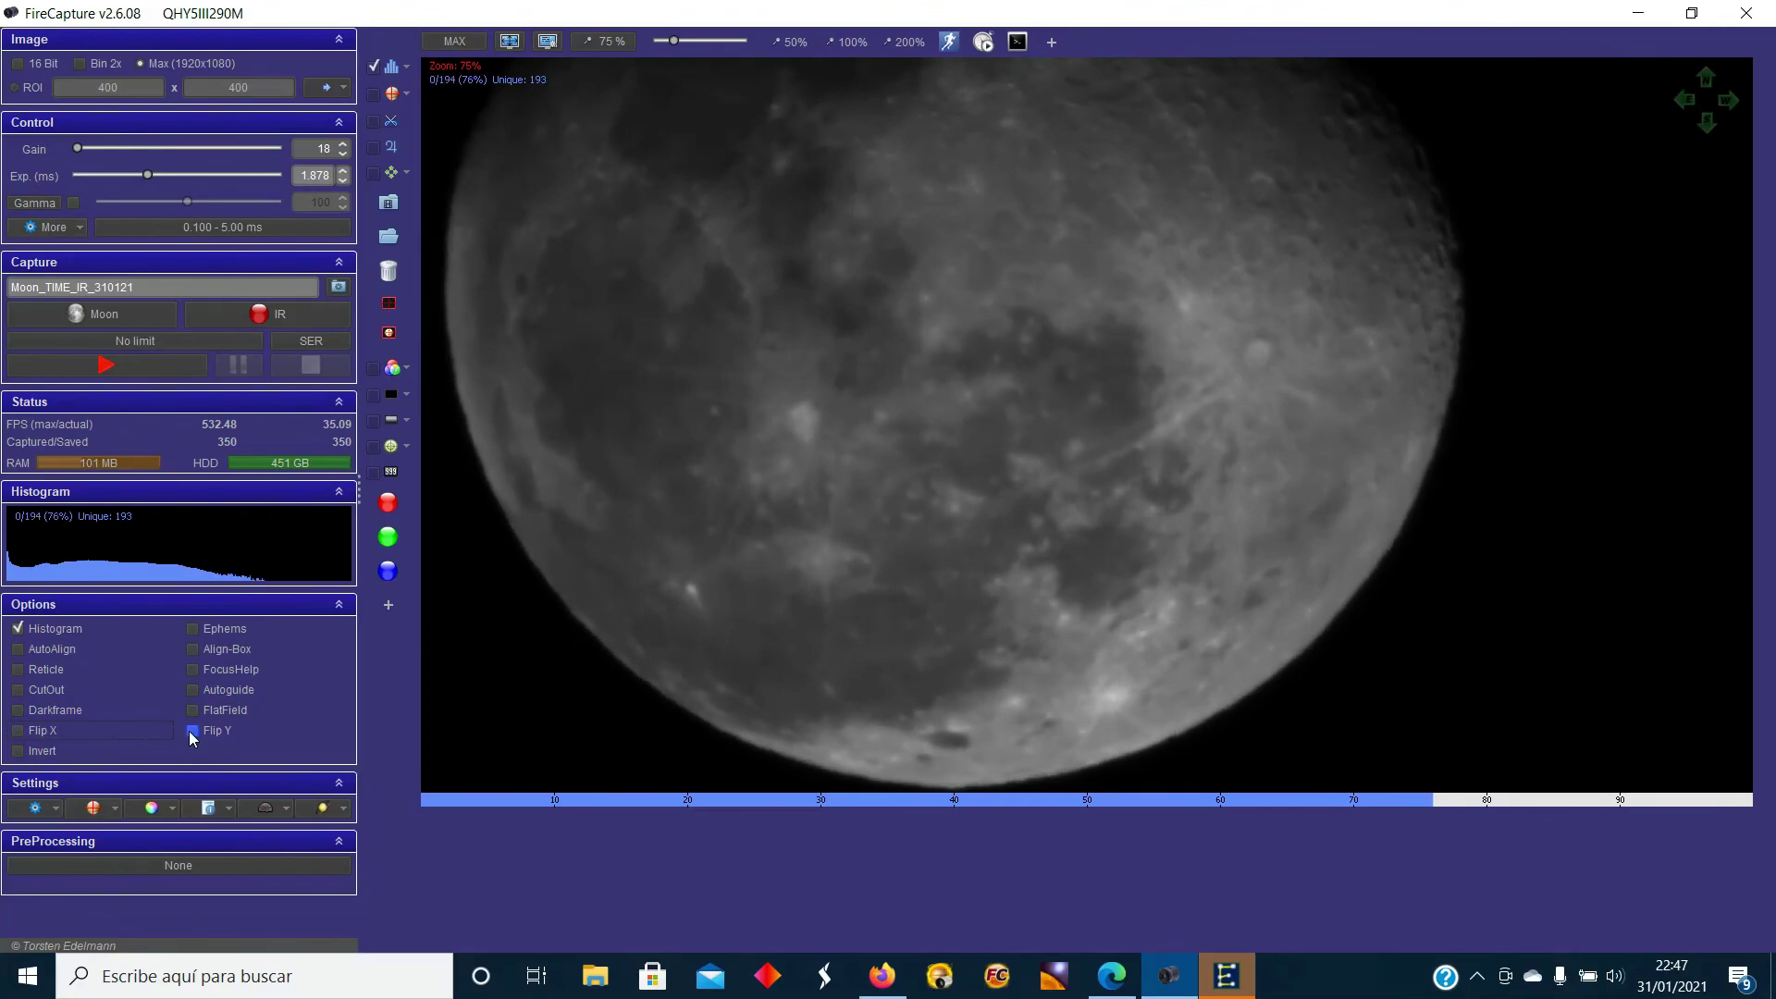
click(193, 734)
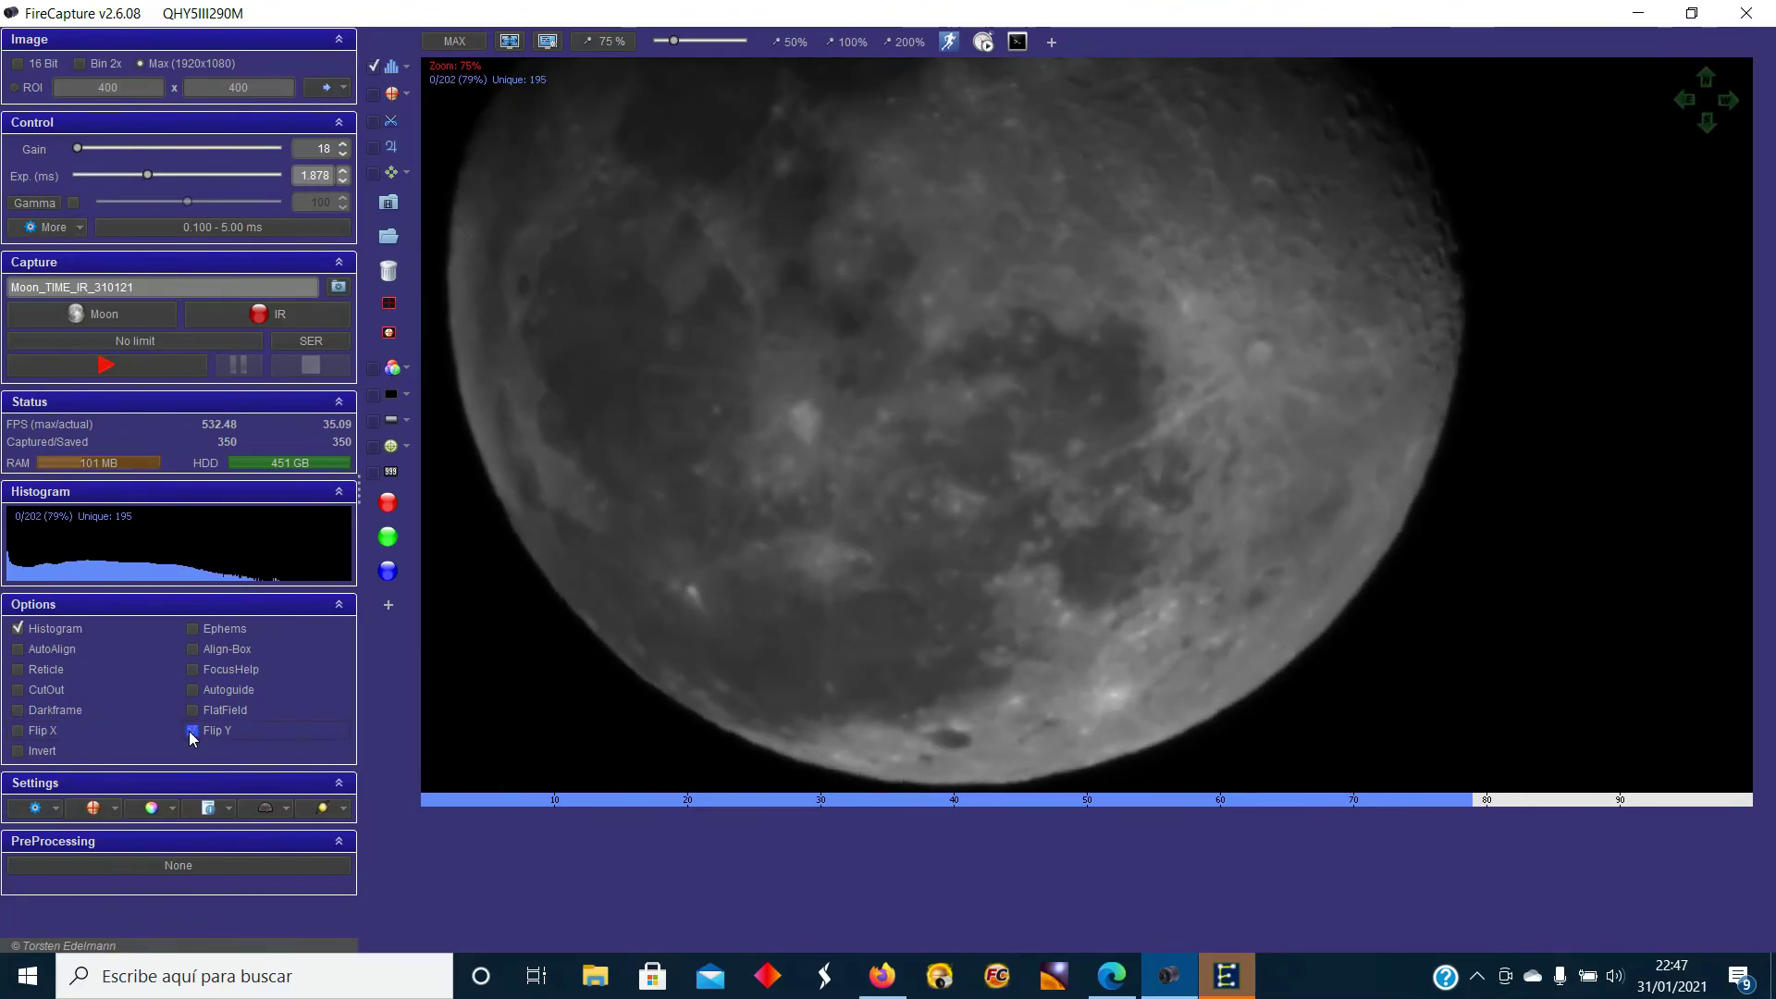
click(29, 754)
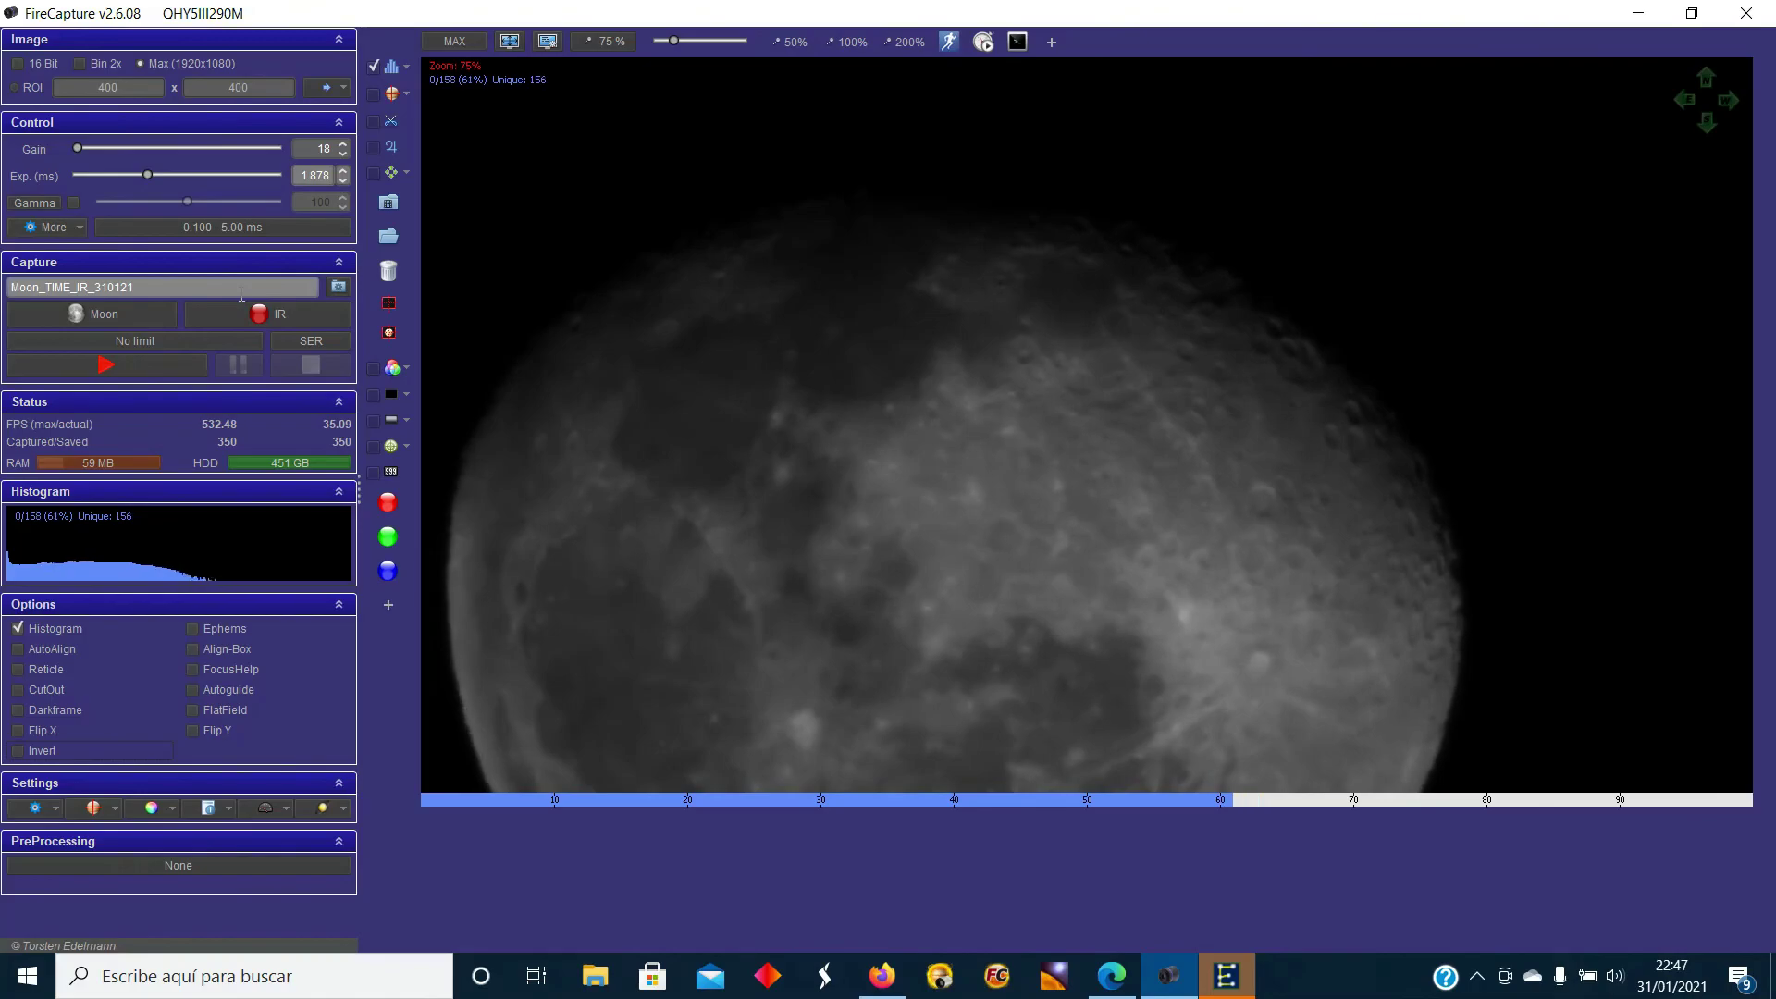
Check the capture root folder selection and leave it without choosing another folder.
click(394, 209)
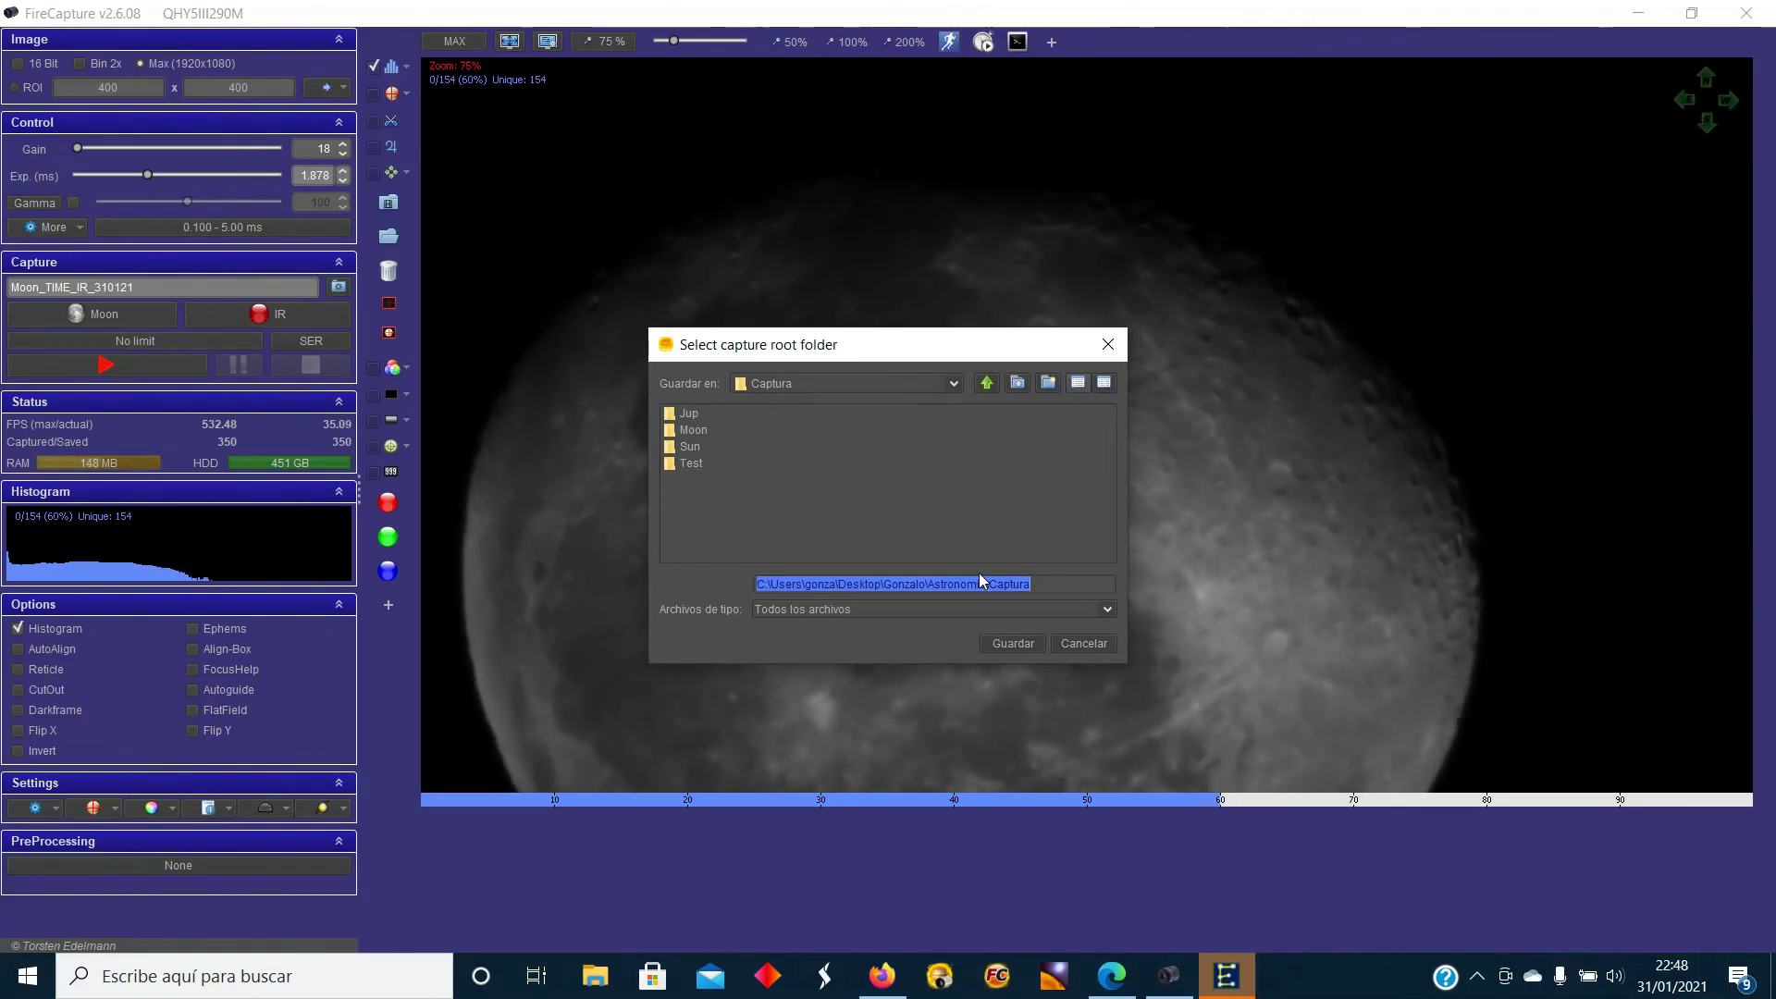
click(1076, 643)
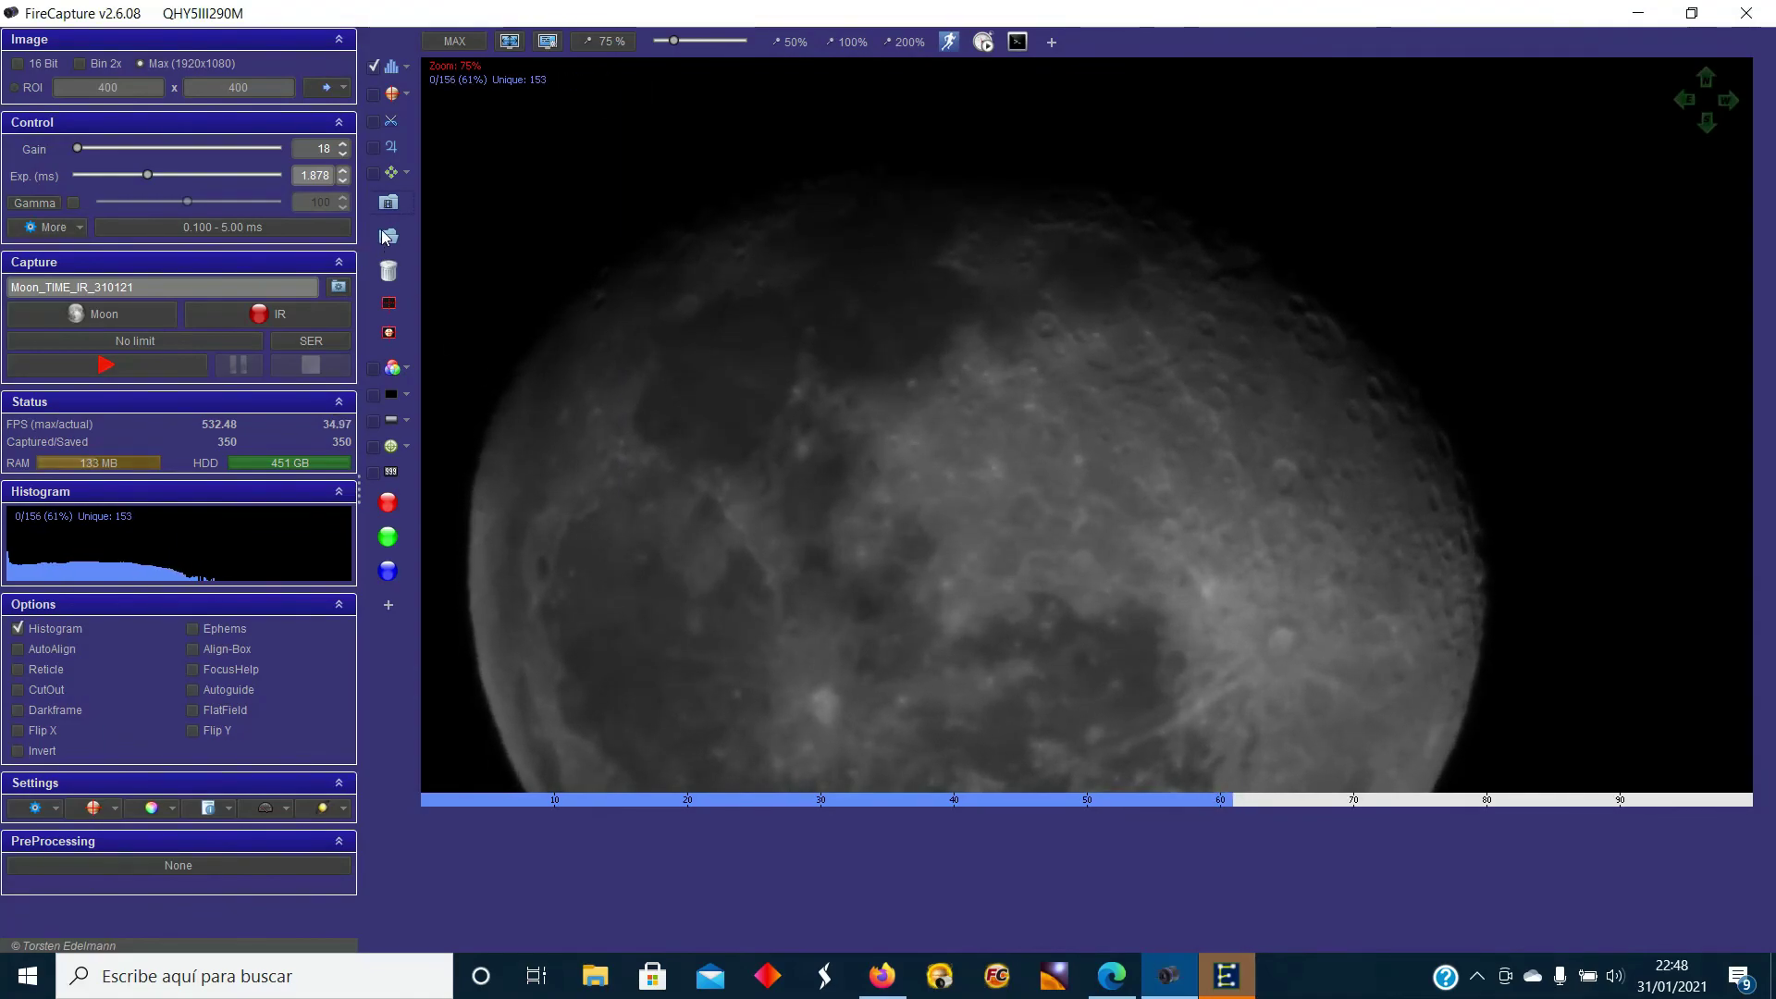
Open the current capture folder in File Explorer and go up to the Moon folder holding the dated sessions.
click(386, 237)
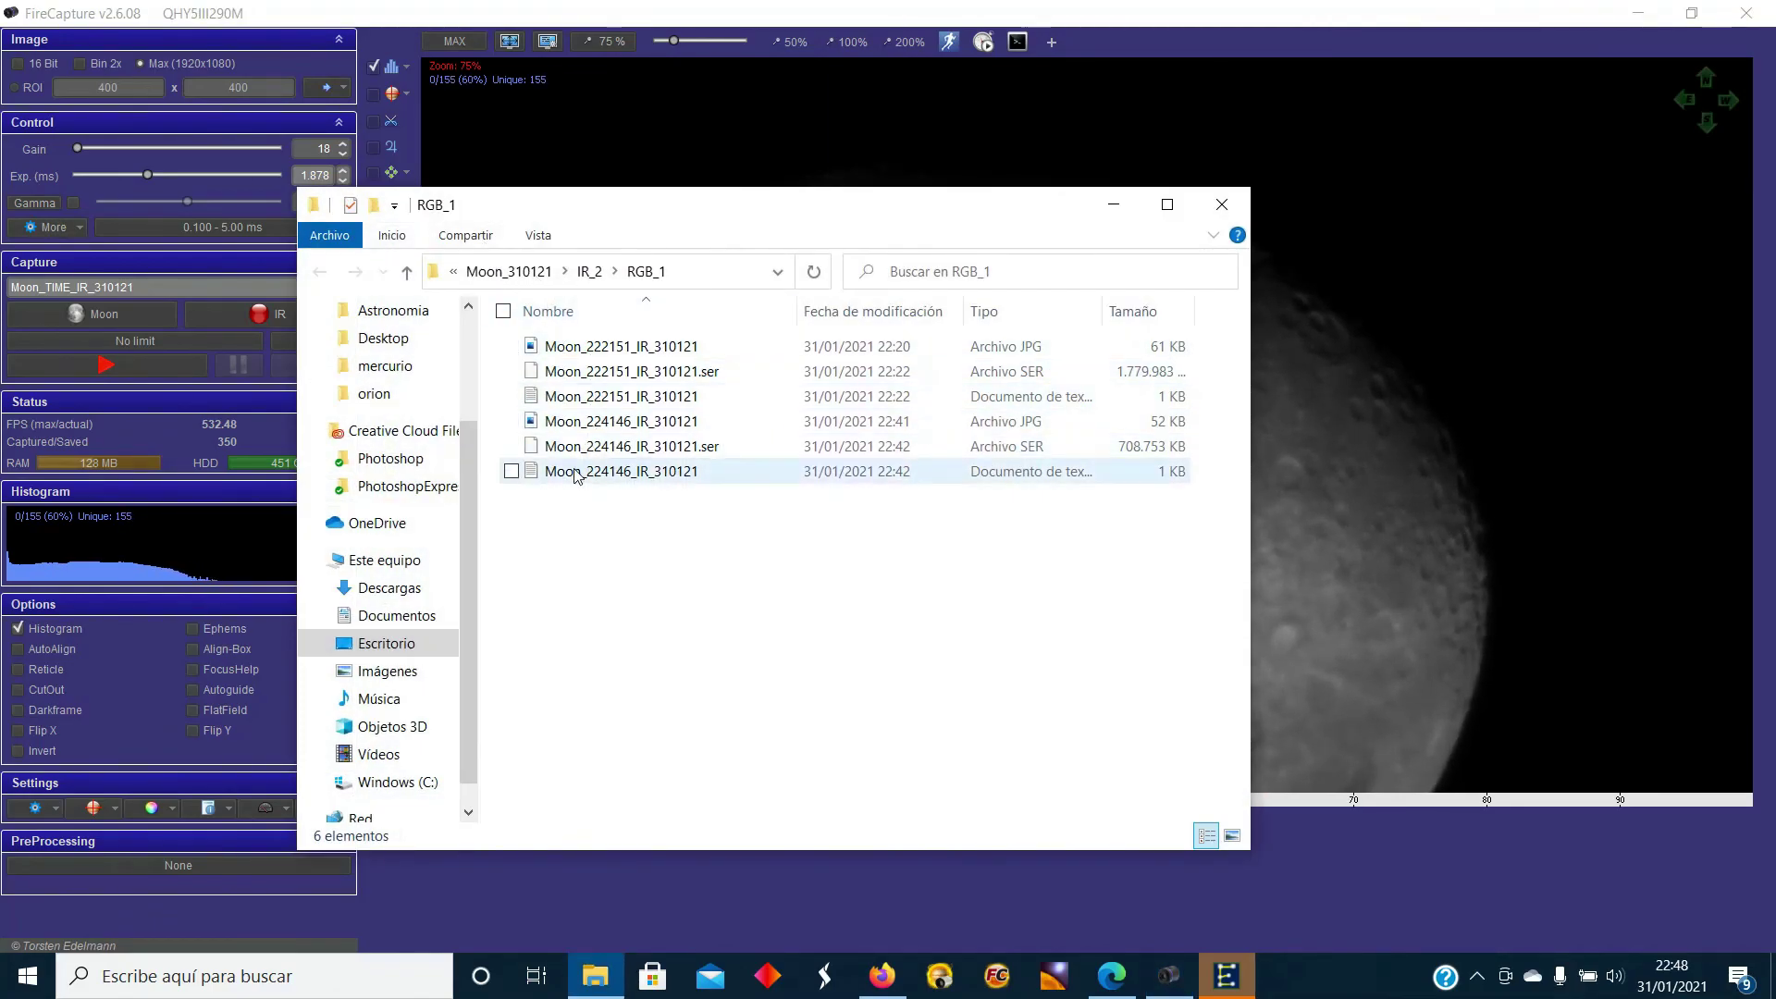
click(407, 274)
click(407, 274)
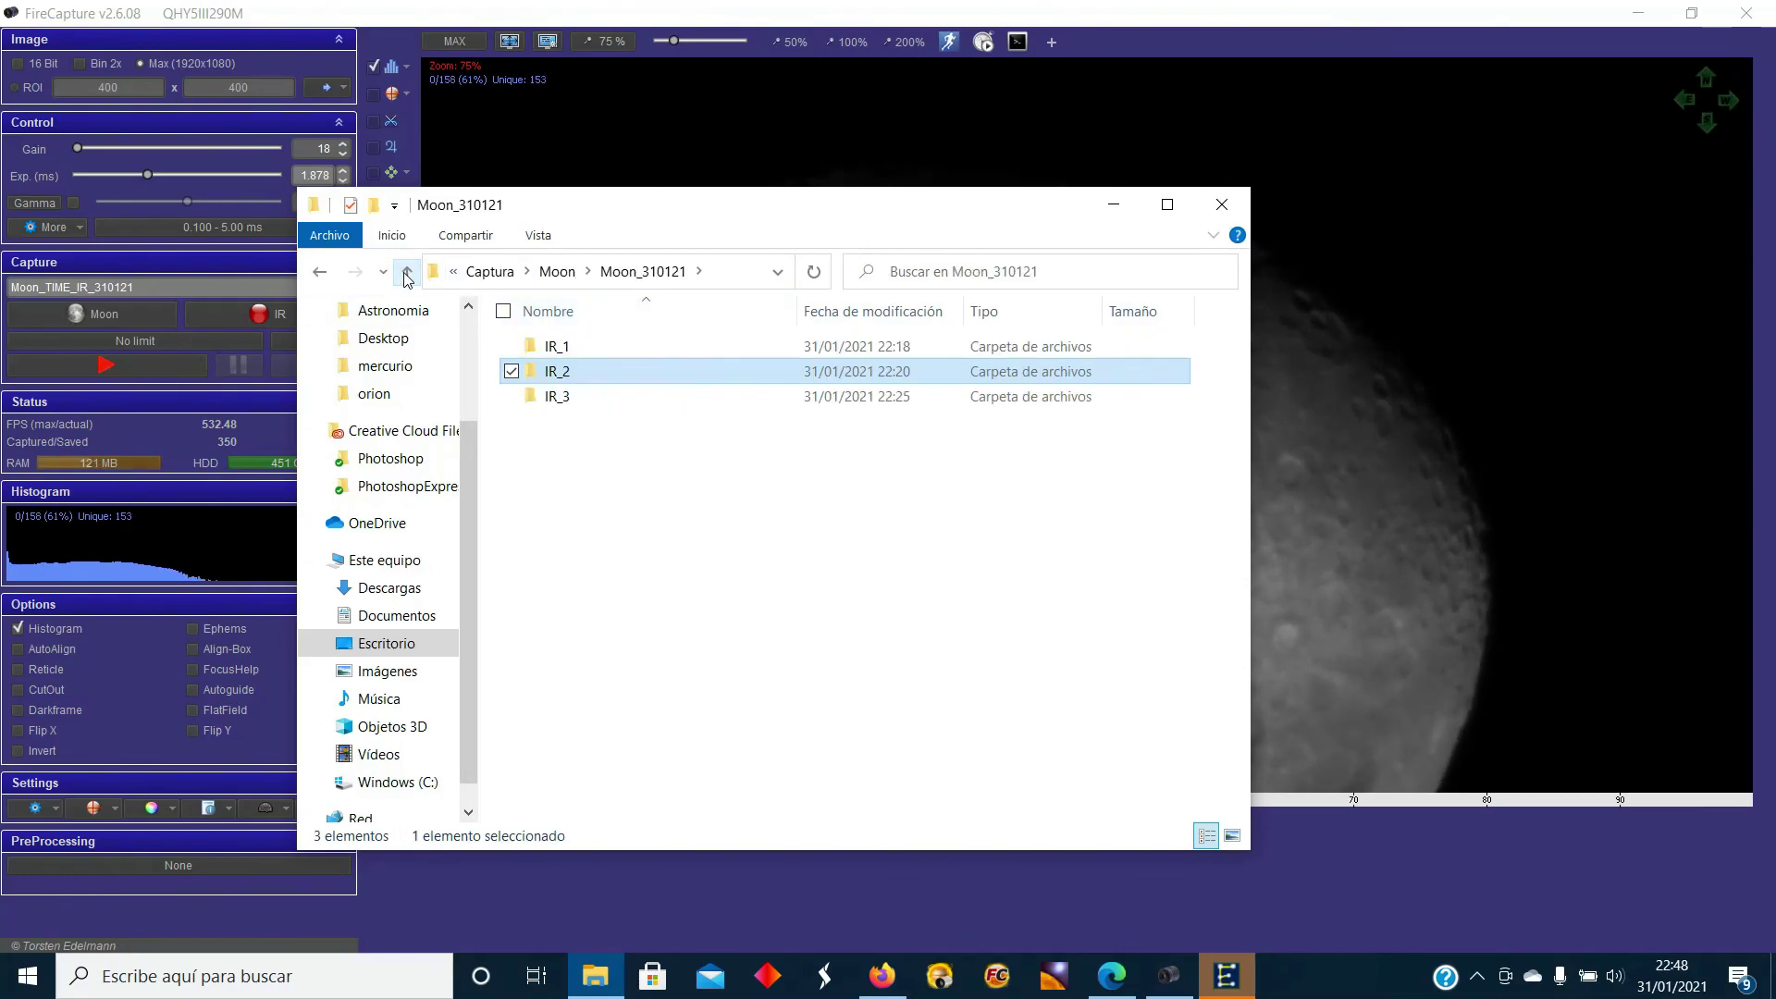
click(407, 273)
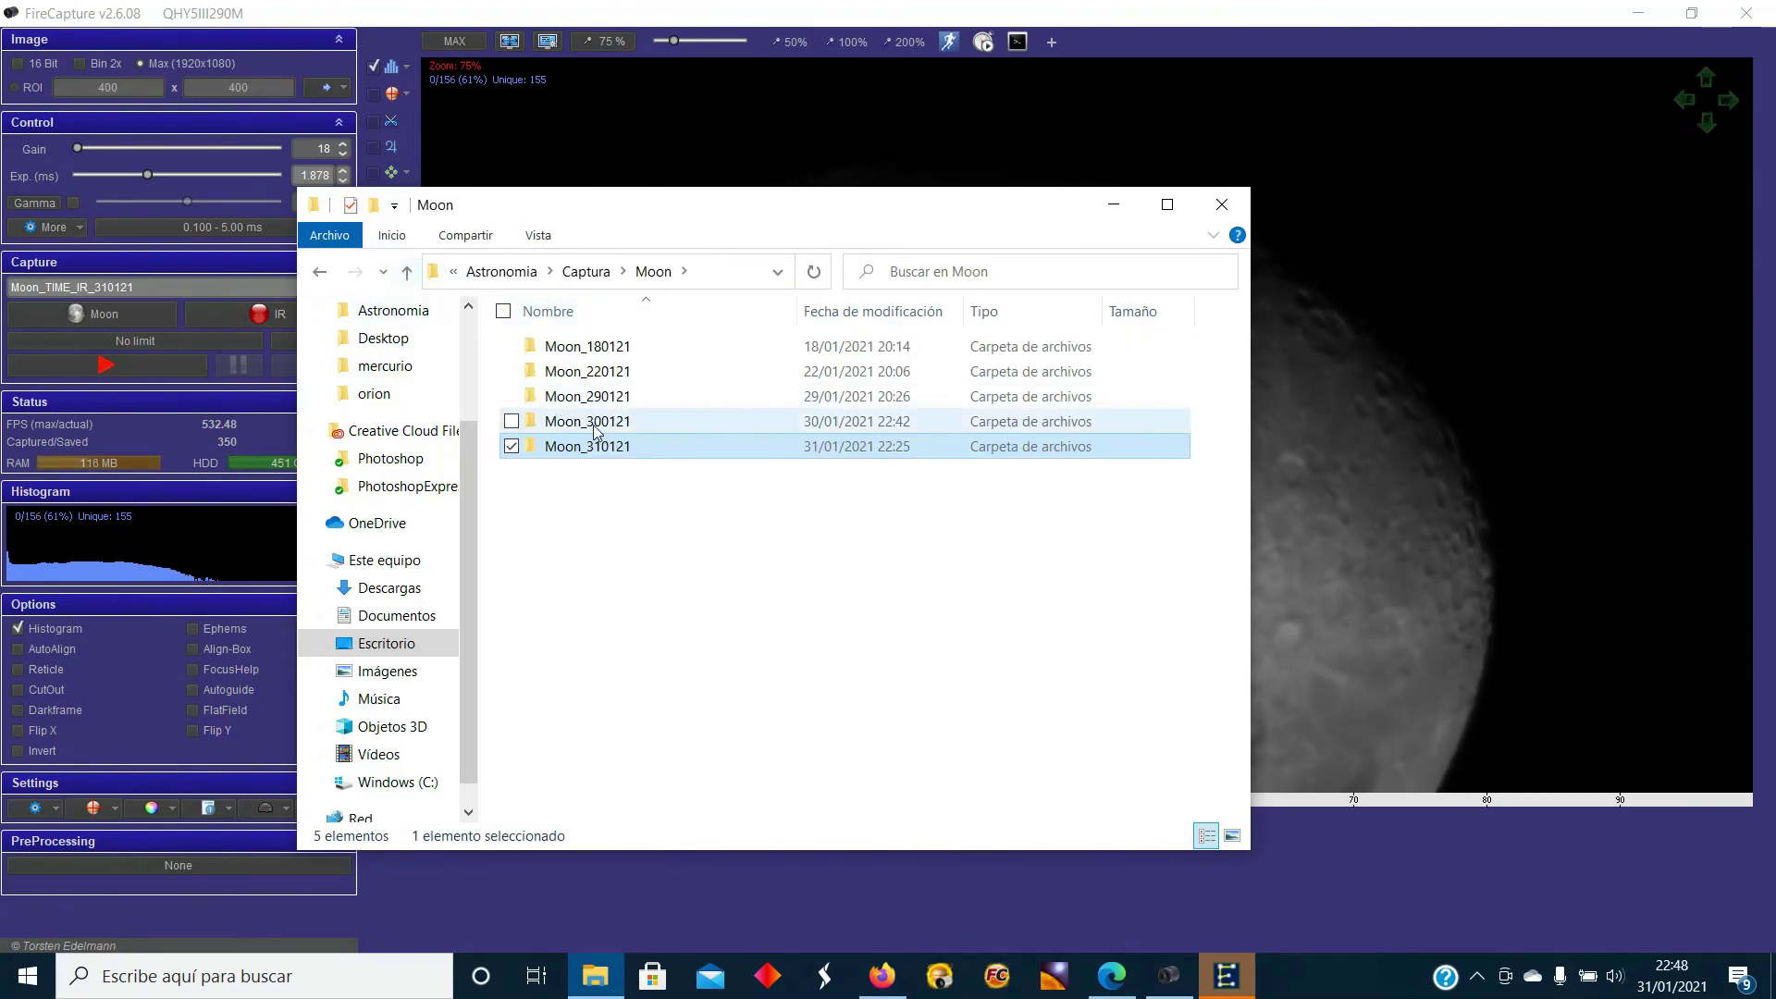
Browse the Moon_310121 session down to the RGB_1 folder inside IR_1.
mouse_move(588, 453)
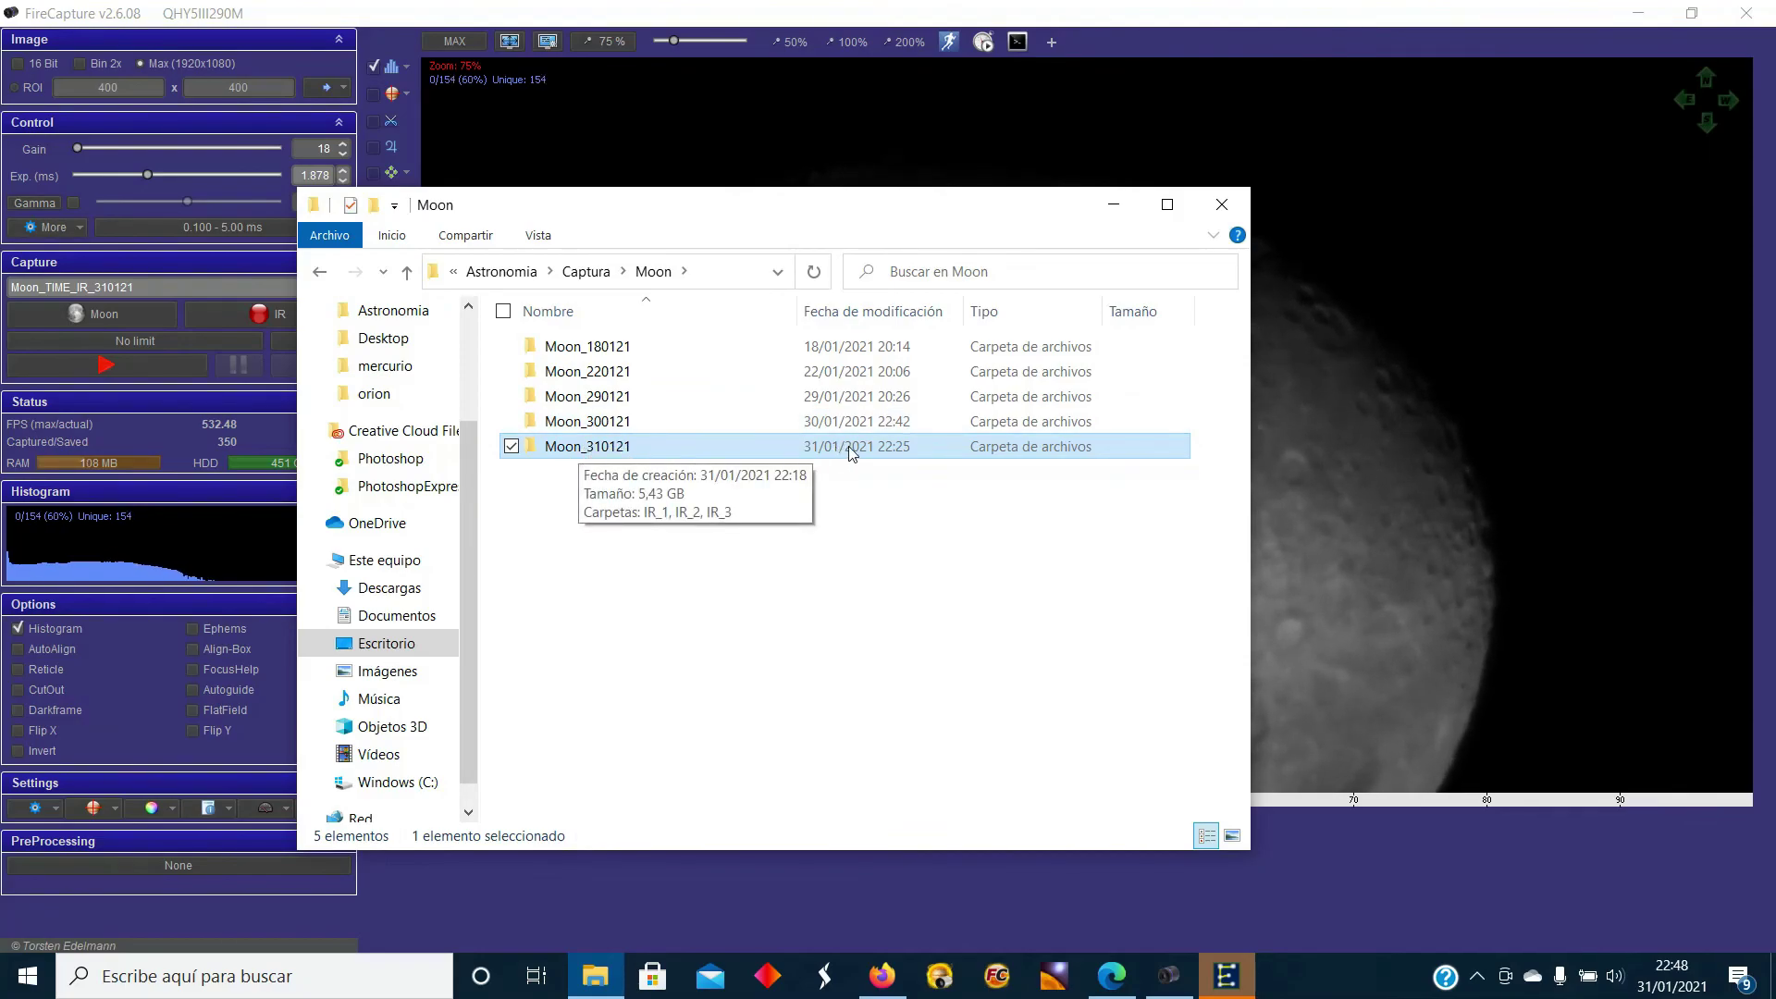
double_click(655, 449)
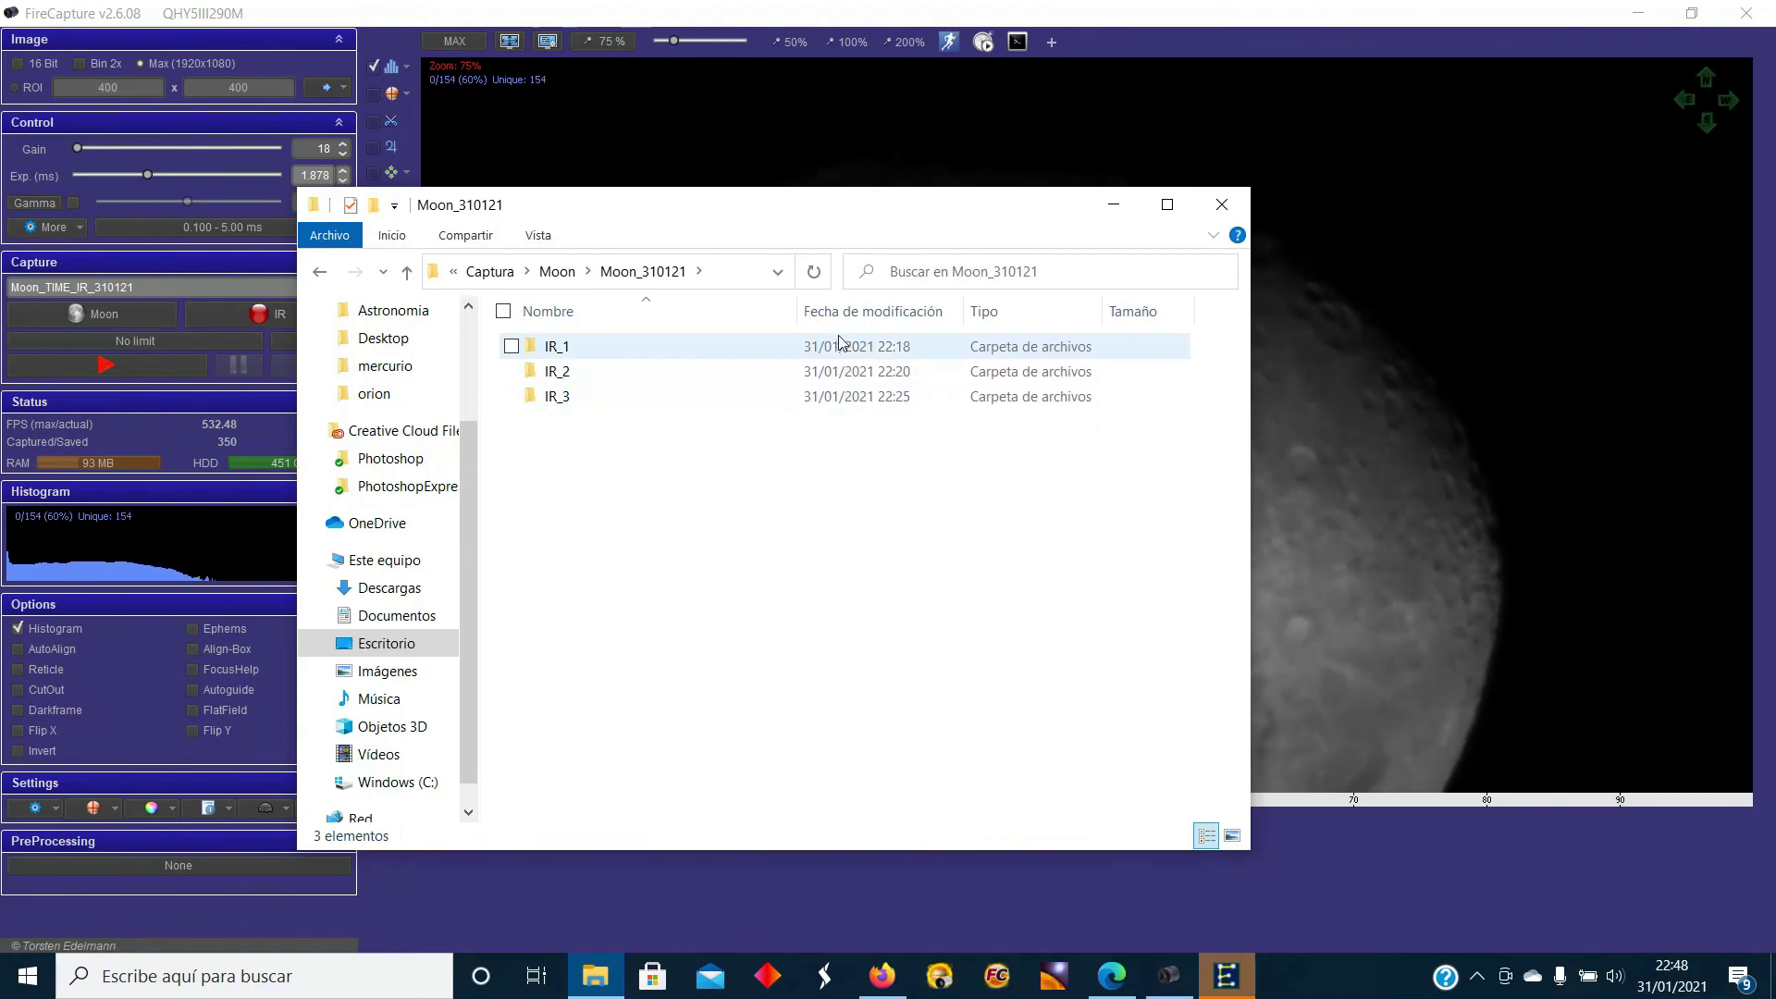
double_click(669, 355)
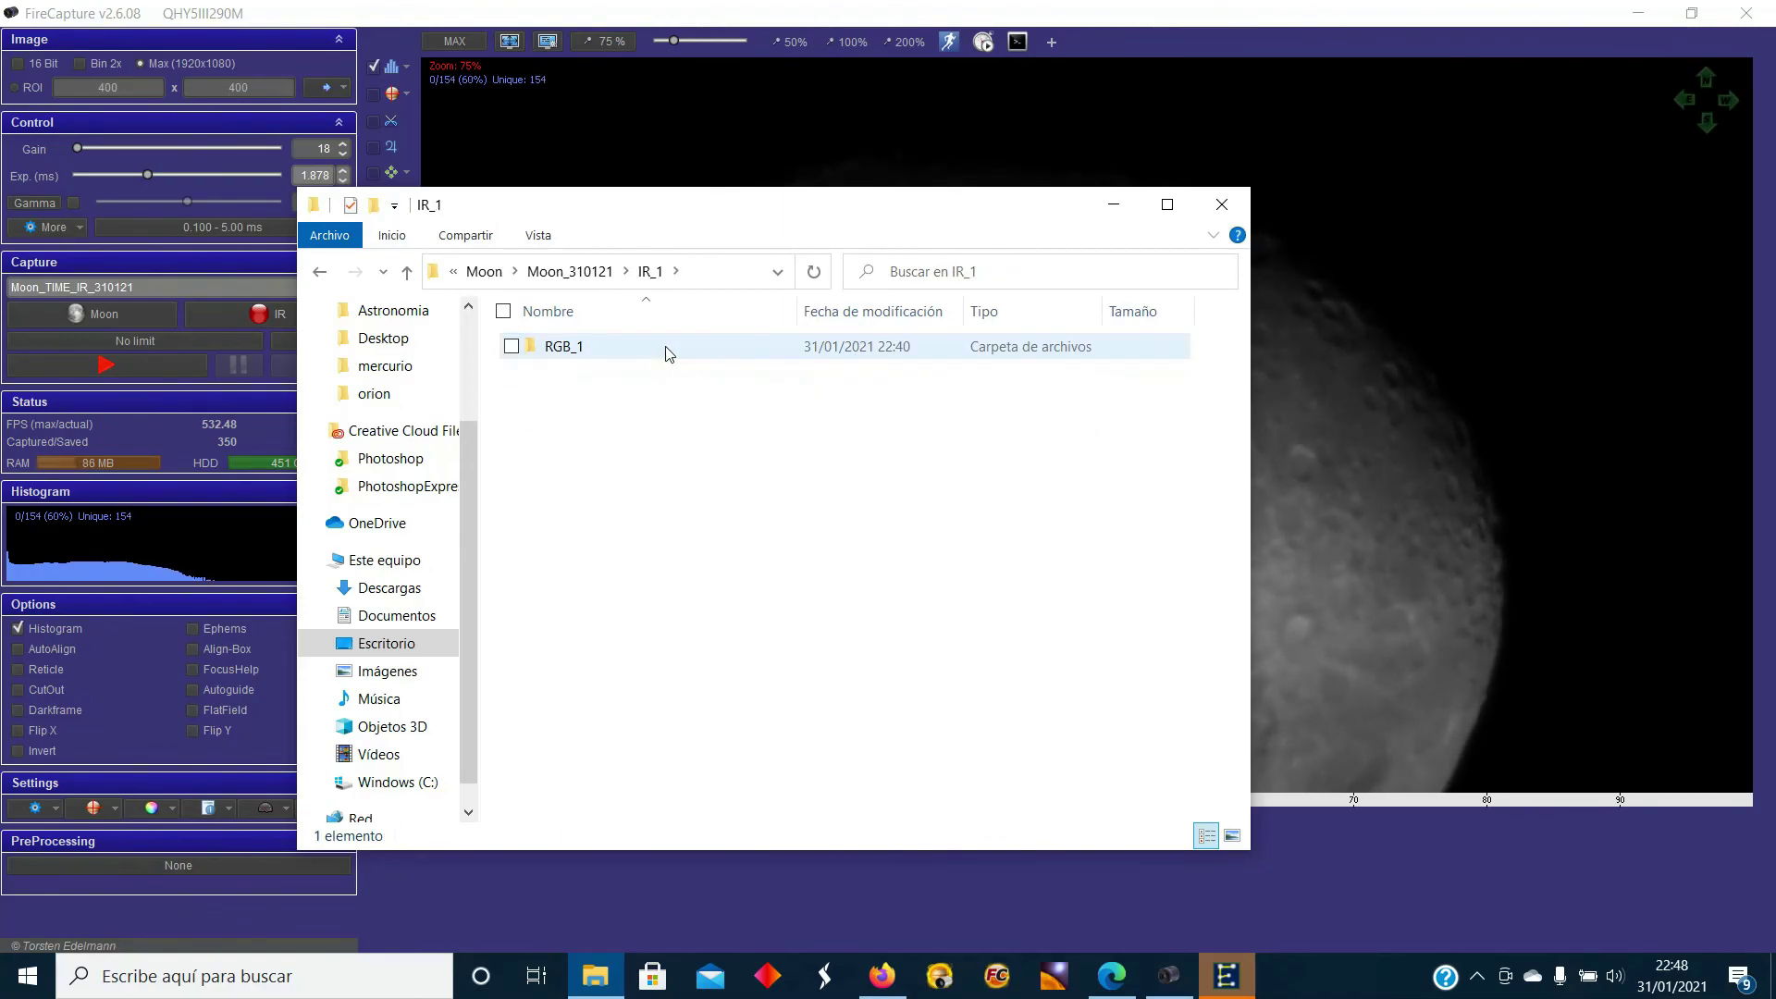
double_click(669, 354)
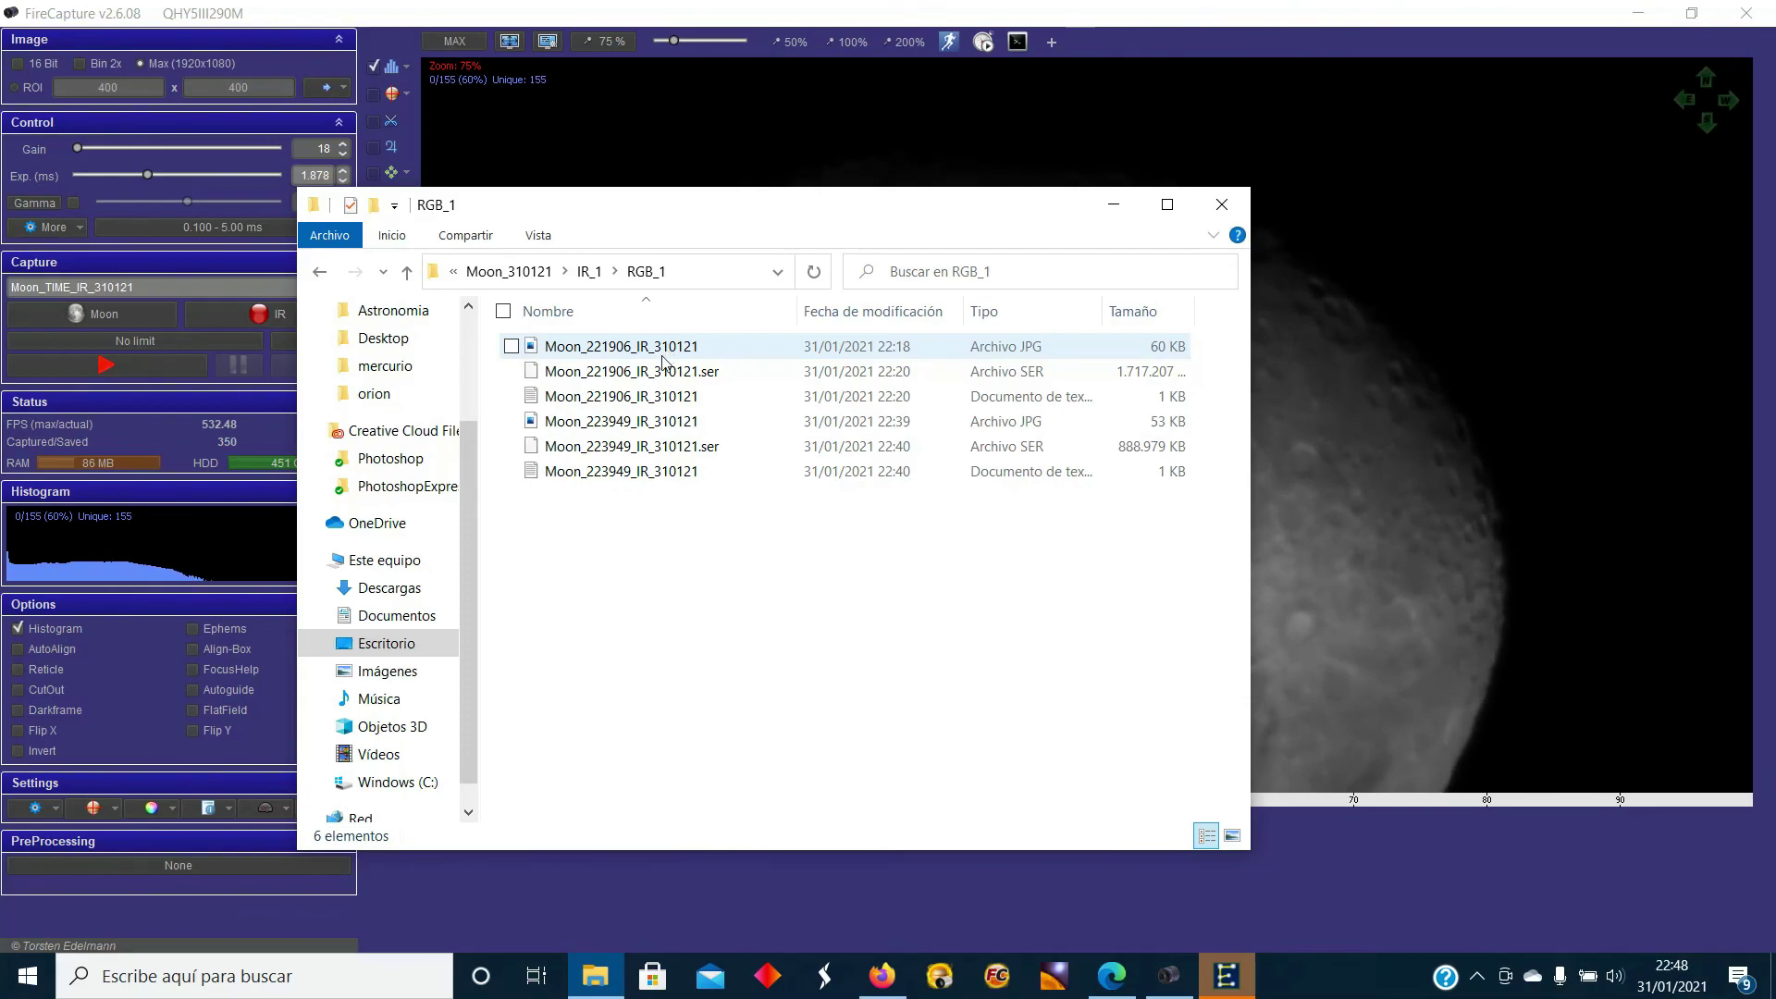
View the Moon_221906_IR_310121 JPG image in Photos and return to its folder.
click(646, 350)
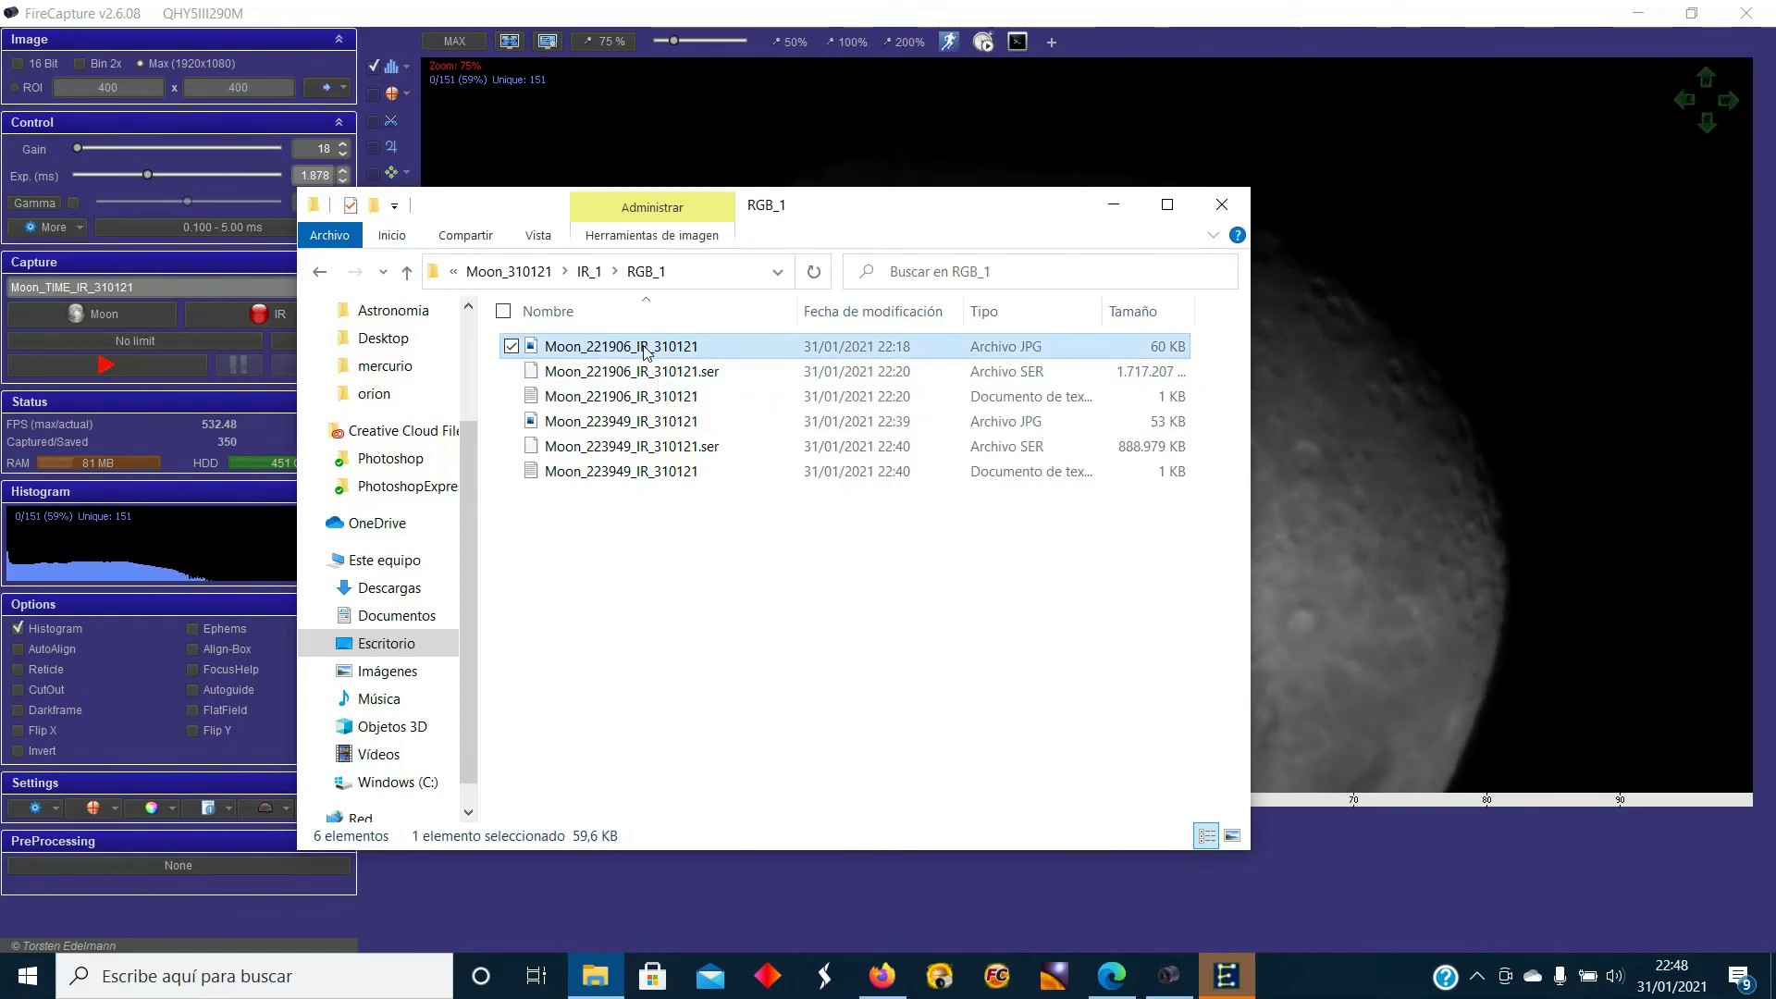
double_click(646, 350)
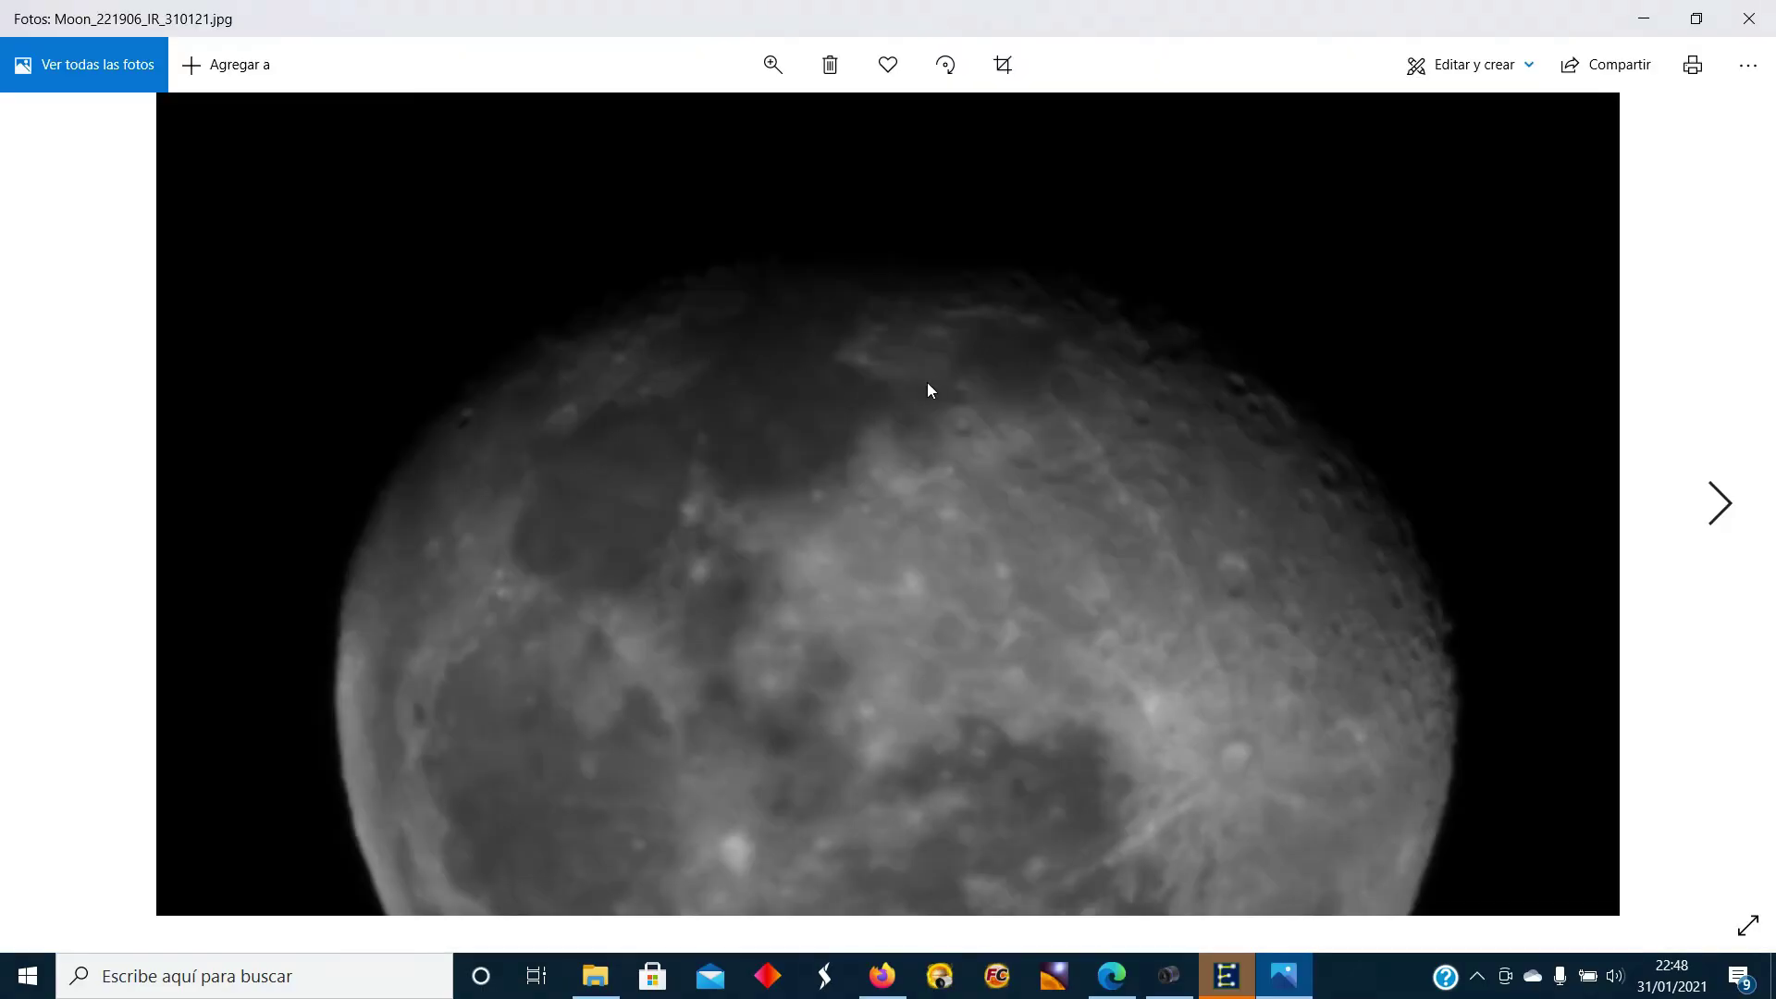
double_click(1462, 20)
click(1164, 36)
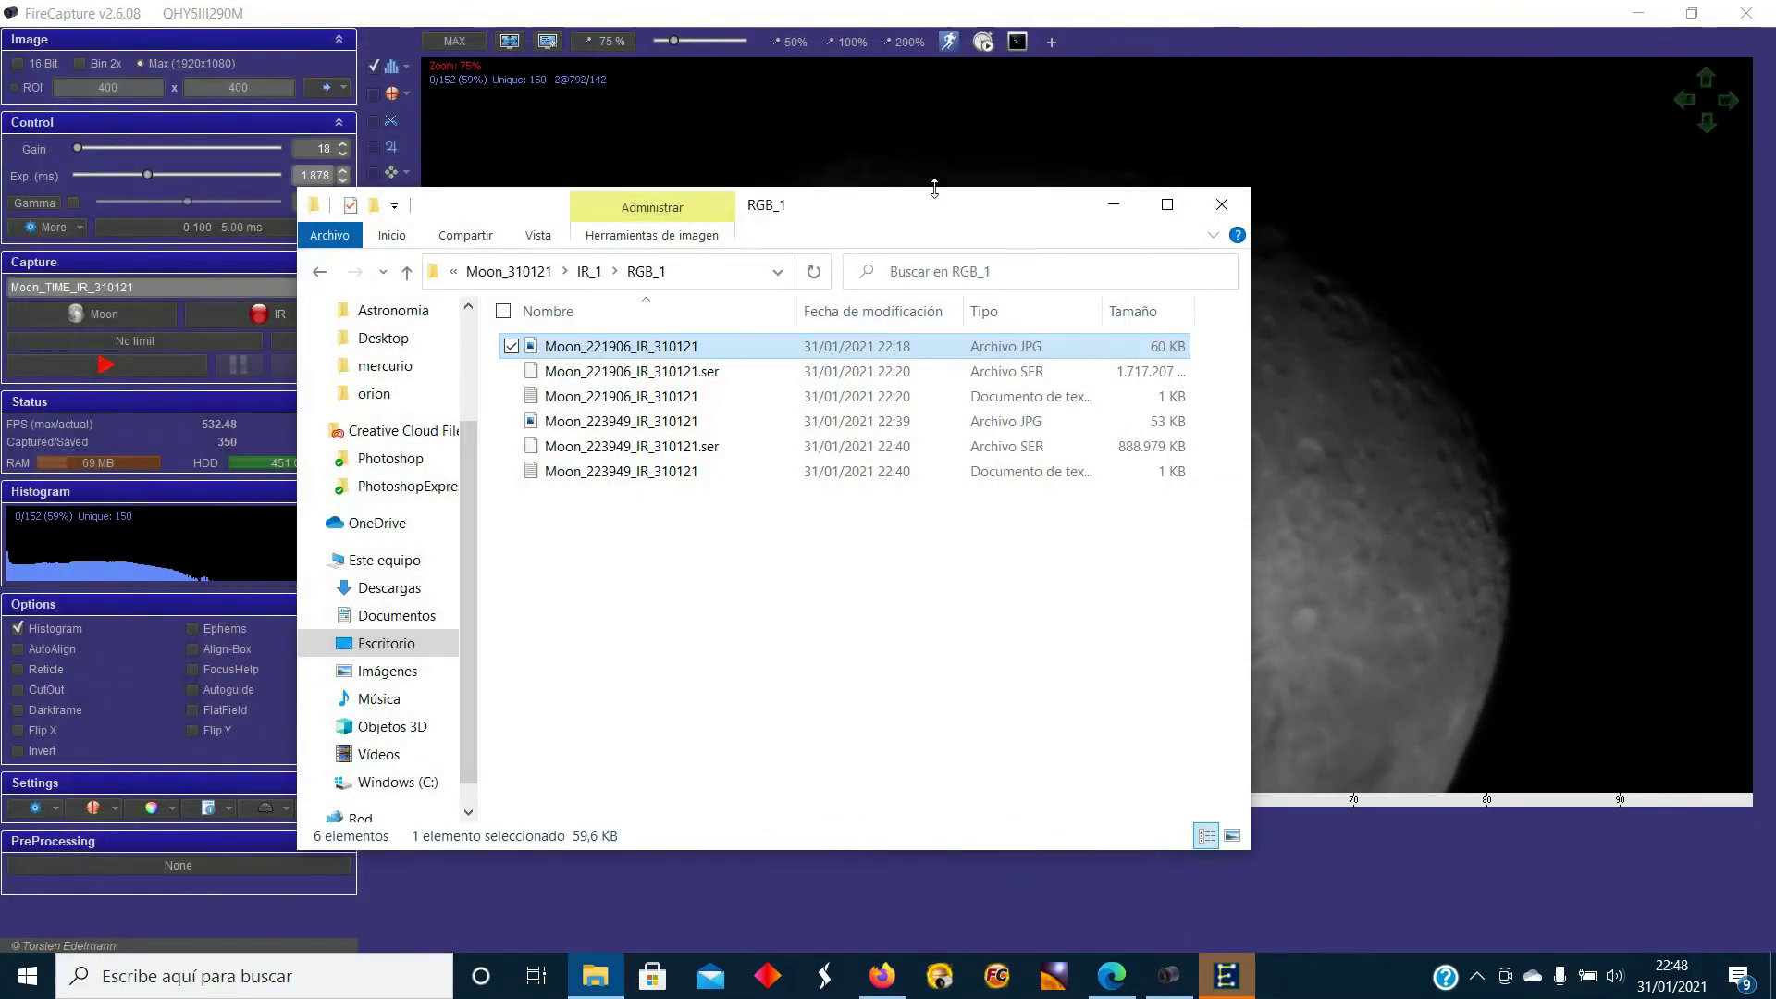
Select Moon_221906_IR_310121.ser to check its file details, move the folder window aside and close it.
click(674, 374)
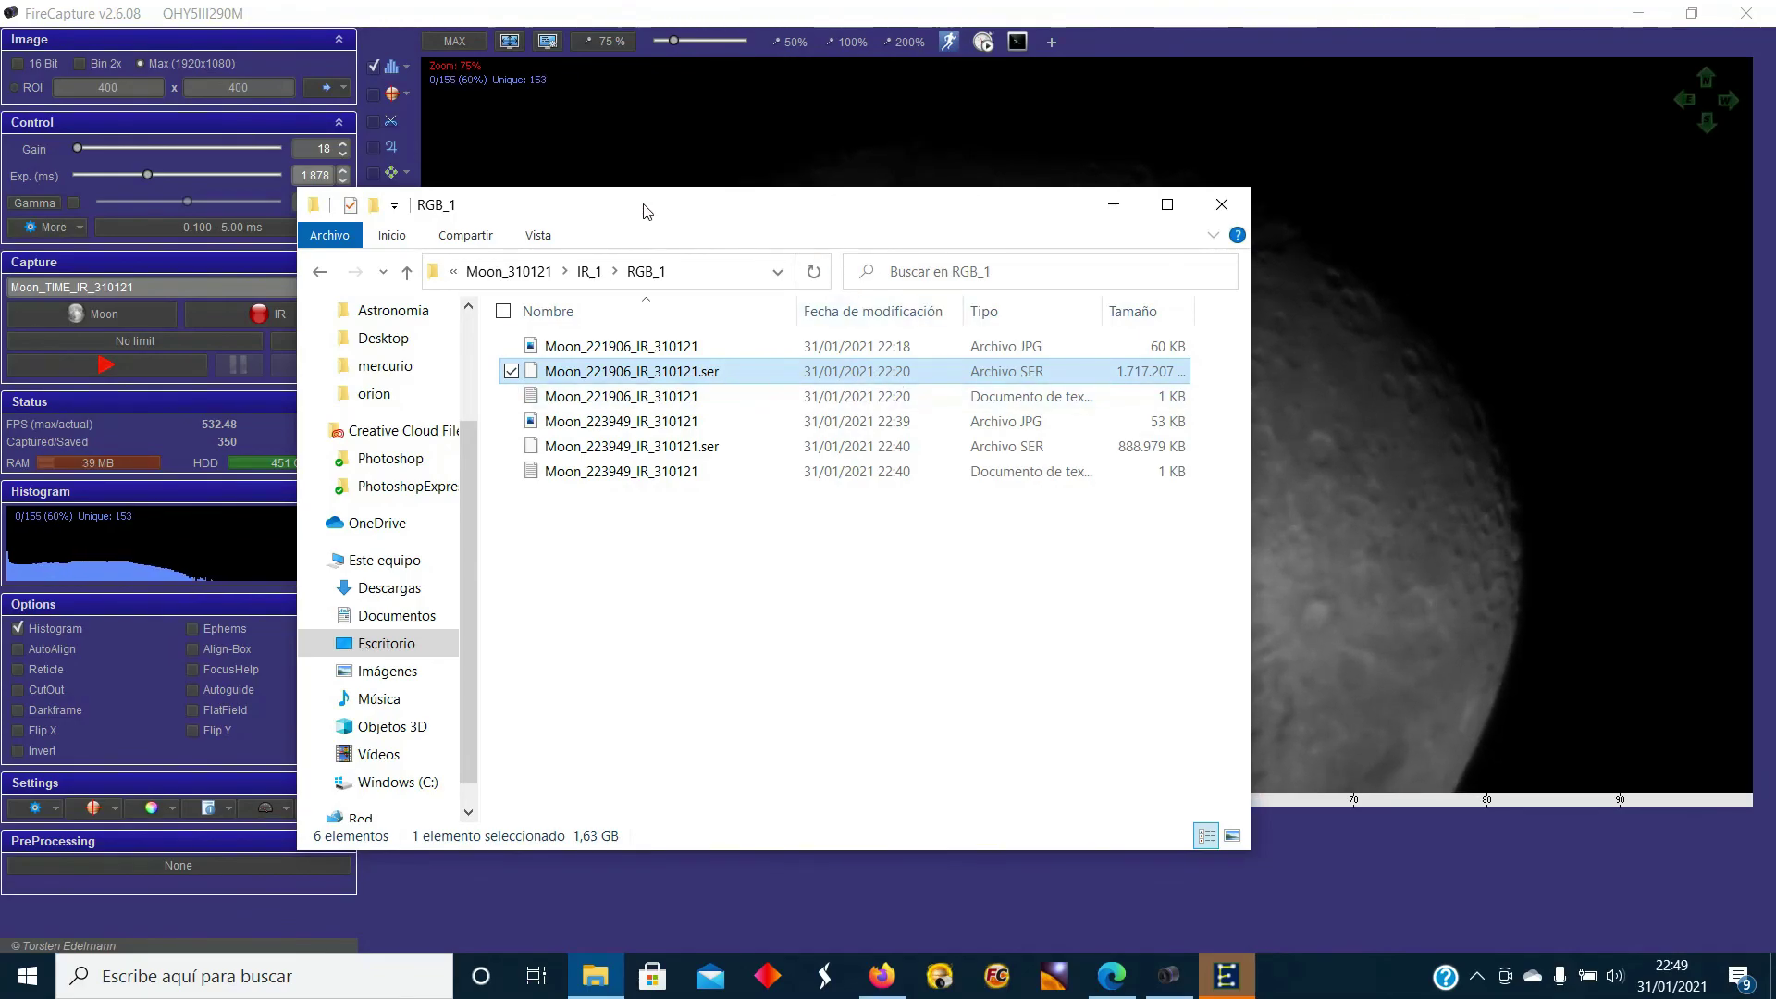
drag(645, 209, 827, 235)
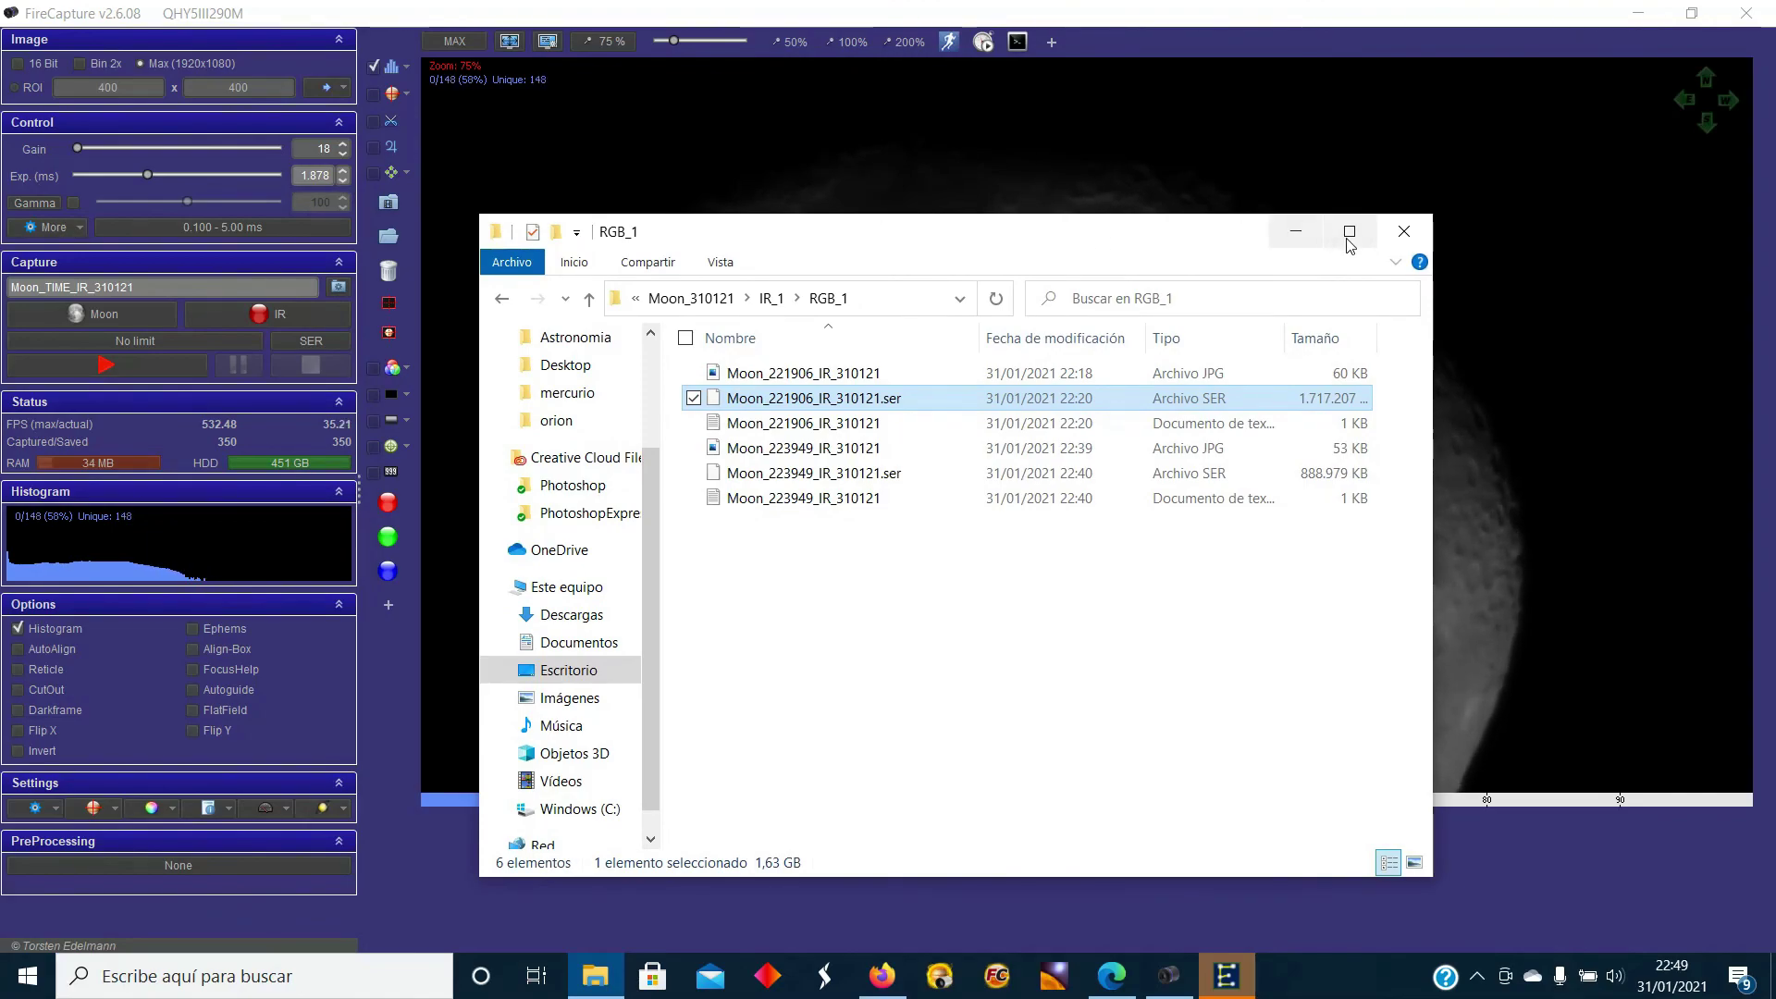
click(1403, 231)
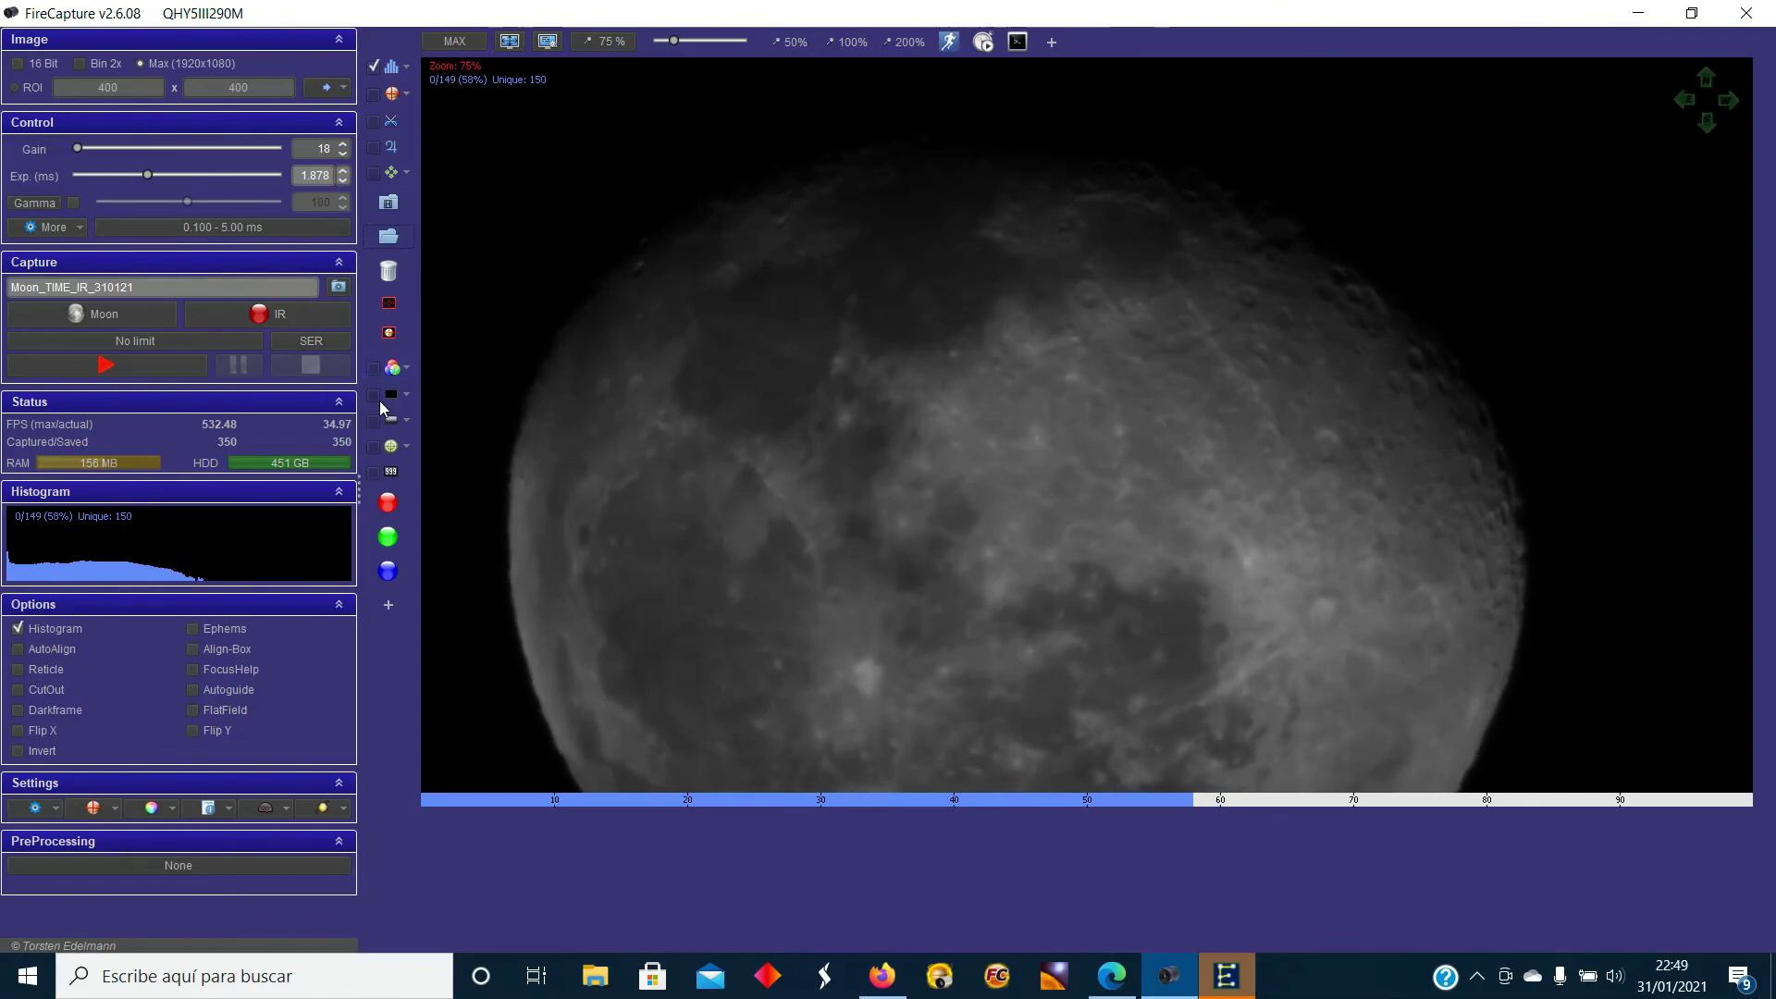